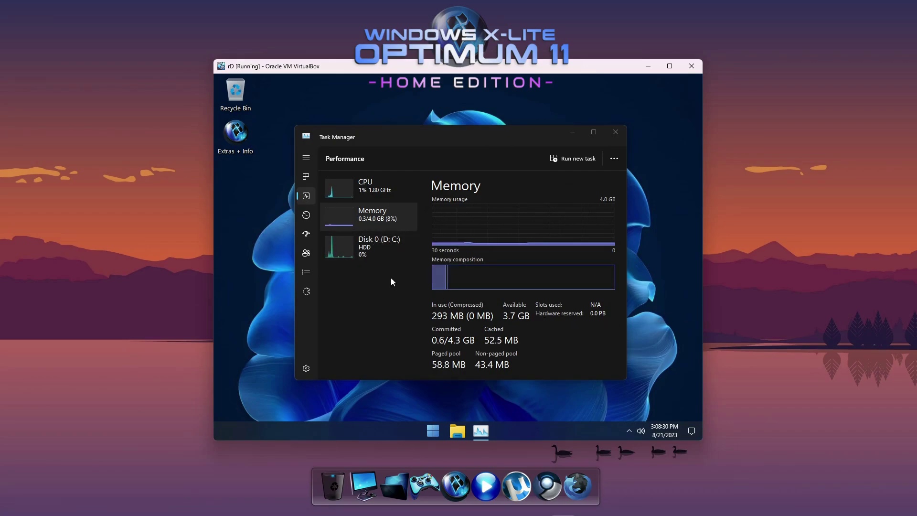
Close Task Manager and examine the used and free space in the C: drive's properties
left_click(616, 131)
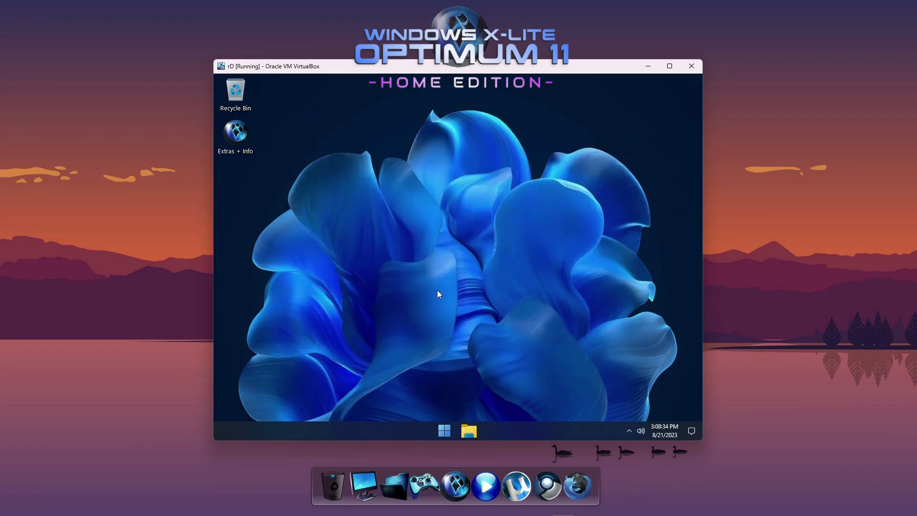
left_click(469, 430)
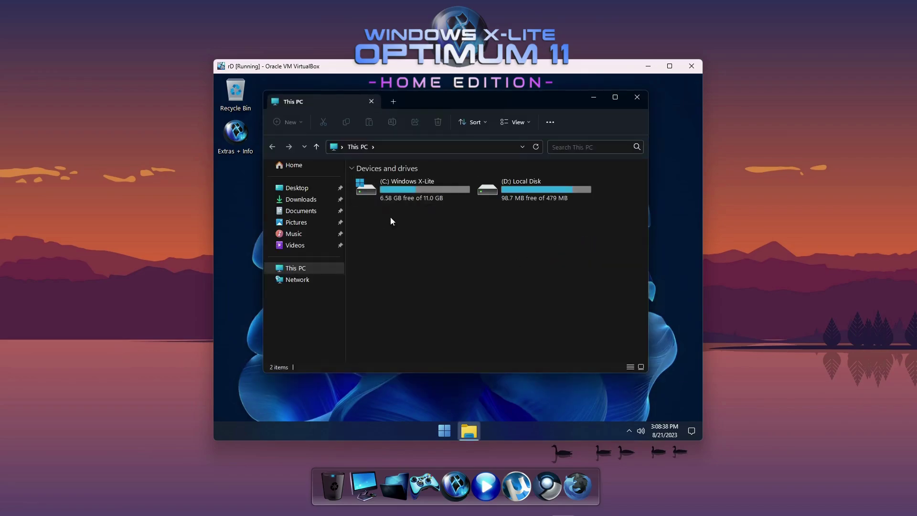
right_click(429, 191)
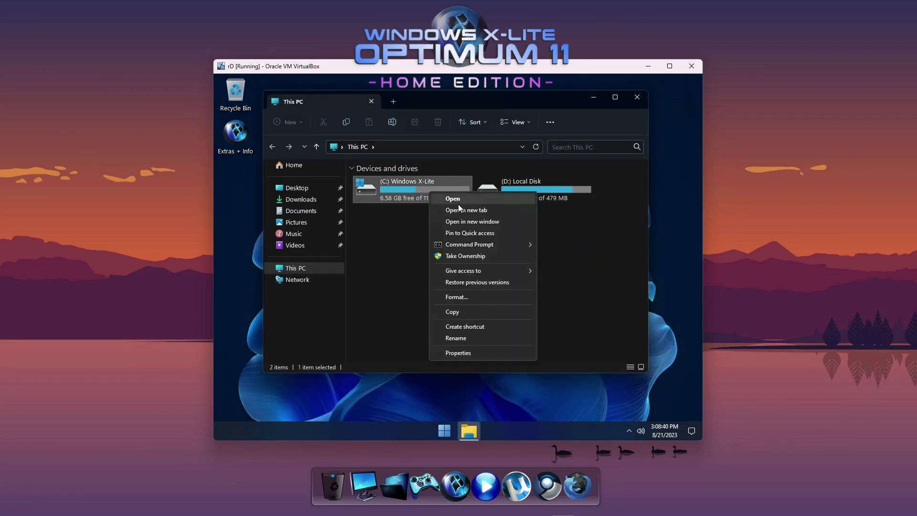
left_click(505, 356)
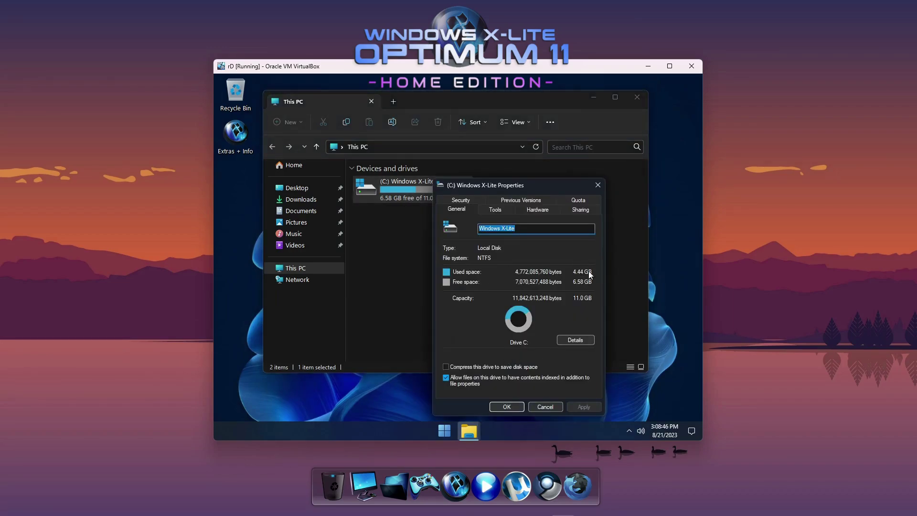
left_click(514, 408)
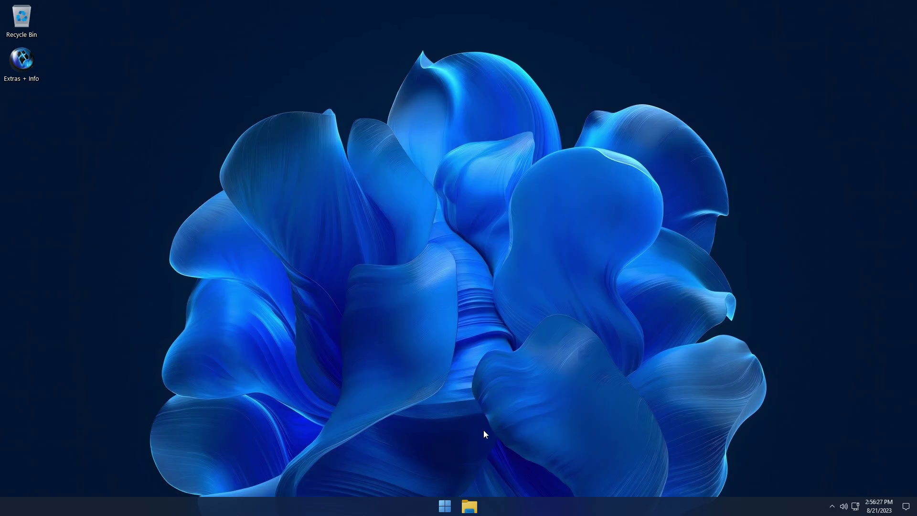
Run winver to show the Windows version details and place the About Windows dialog below the desktop icons
left_click(444, 506)
left_click(512, 448)
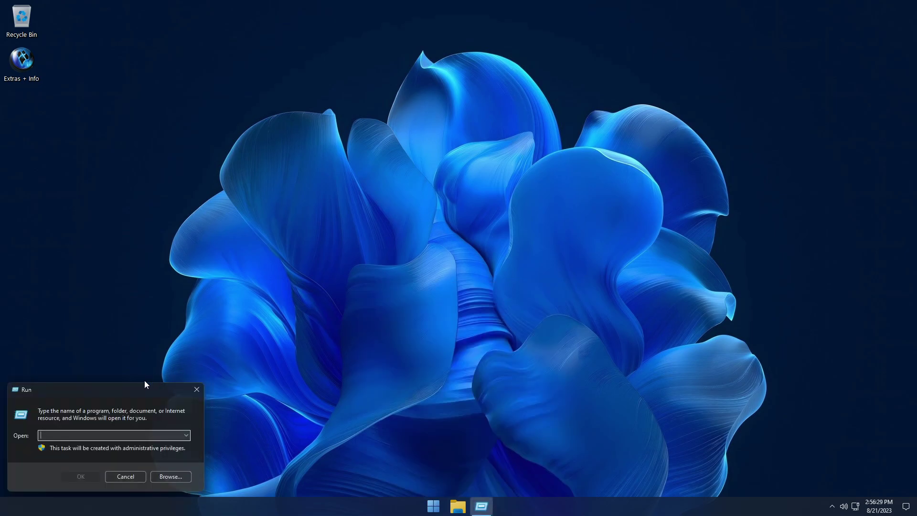
left_click_drag(125, 385, 445, 262)
type("winver")
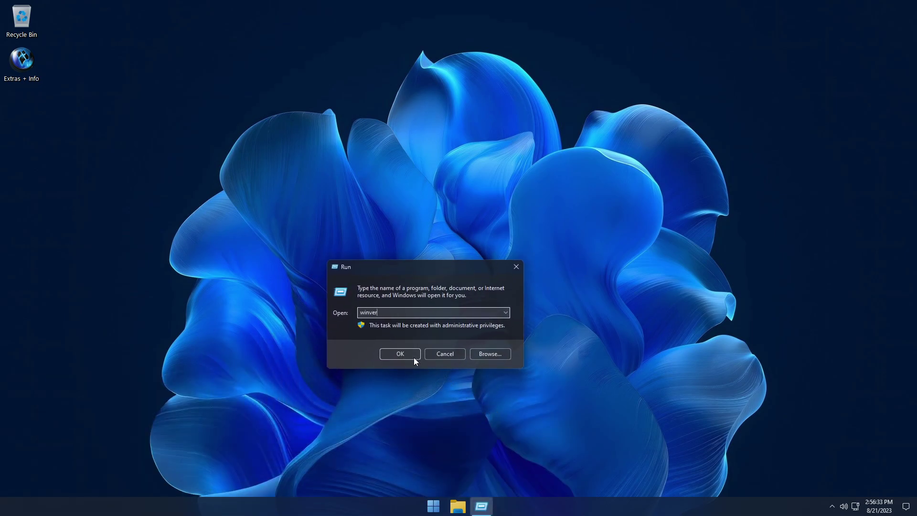
left_click(400, 354)
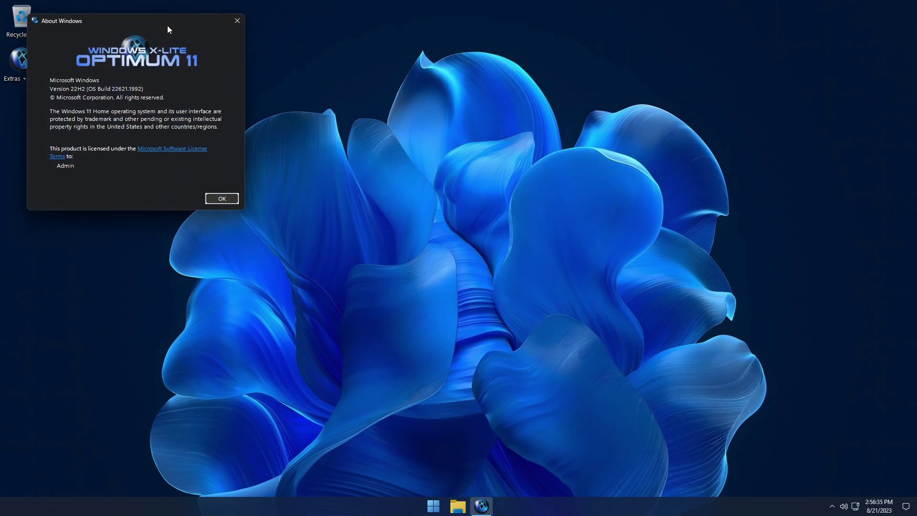
left_click_drag(158, 24, 148, 99)
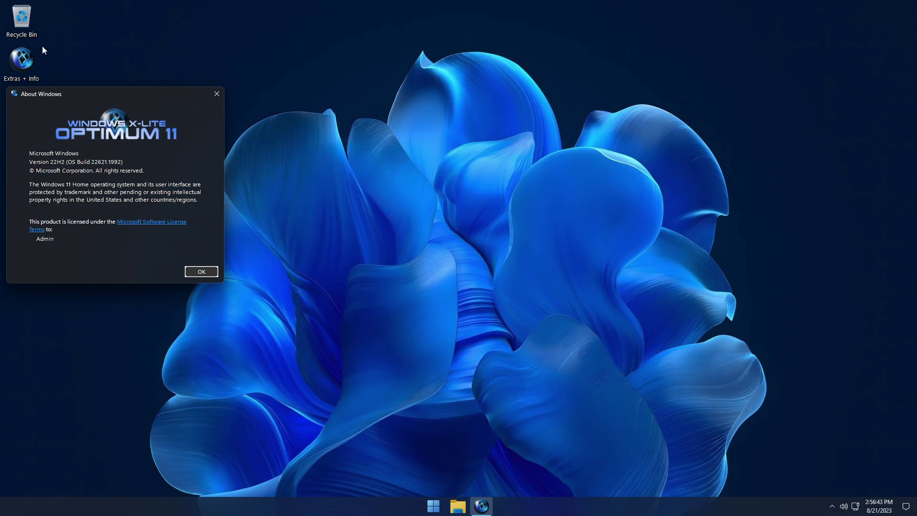
Open the Guides folder inside Extras + Info and launch the Our Guides web link
left_click(39, 67)
double_click(30, 59)
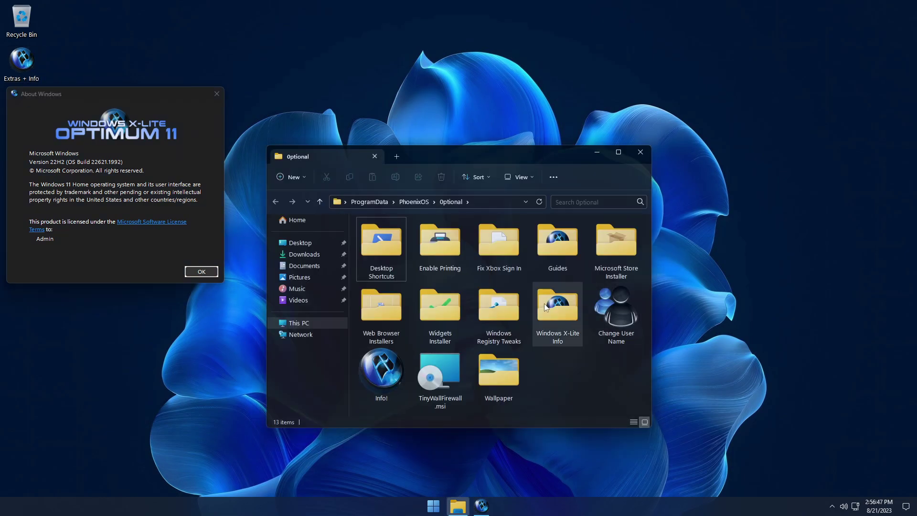
left_click(560, 247)
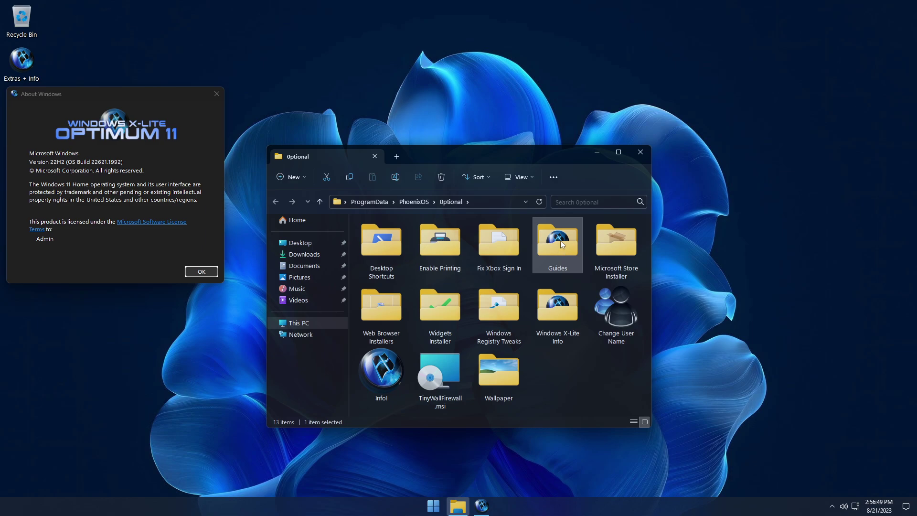
double_click(560, 244)
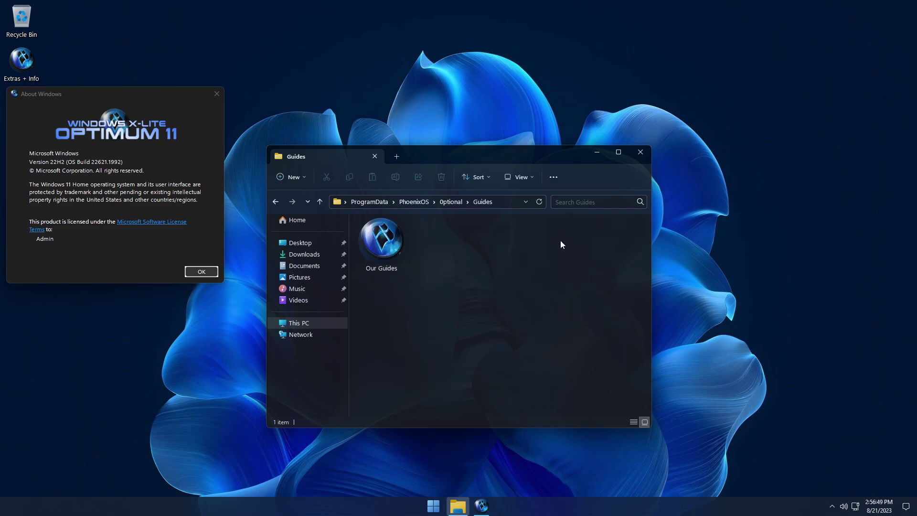
double_click(382, 243)
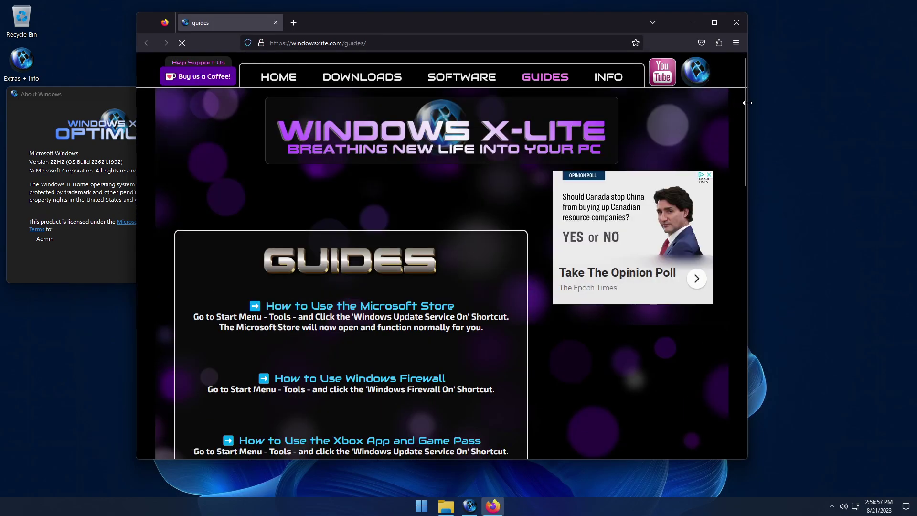
Go to the website's downloads section and open the Windows 11 update packs page to review the available builds
left_click(378, 82)
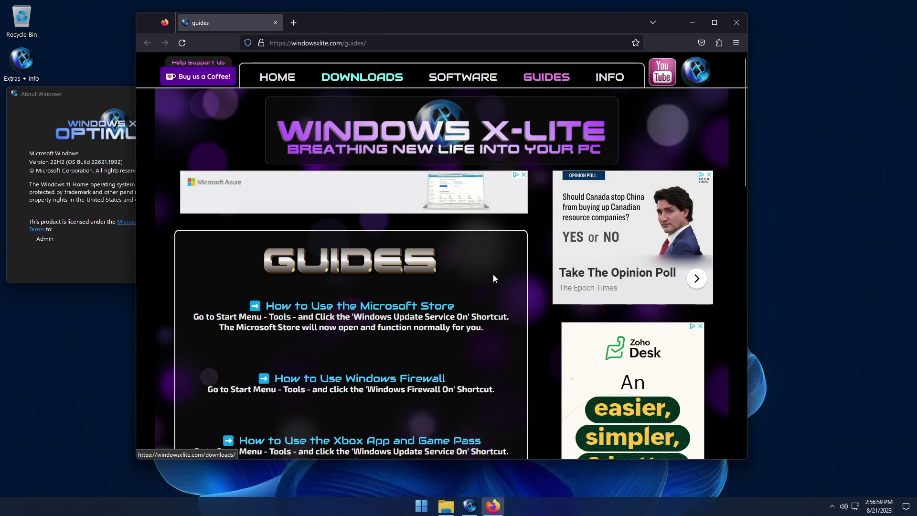
scroll(571, 229, "down", 2)
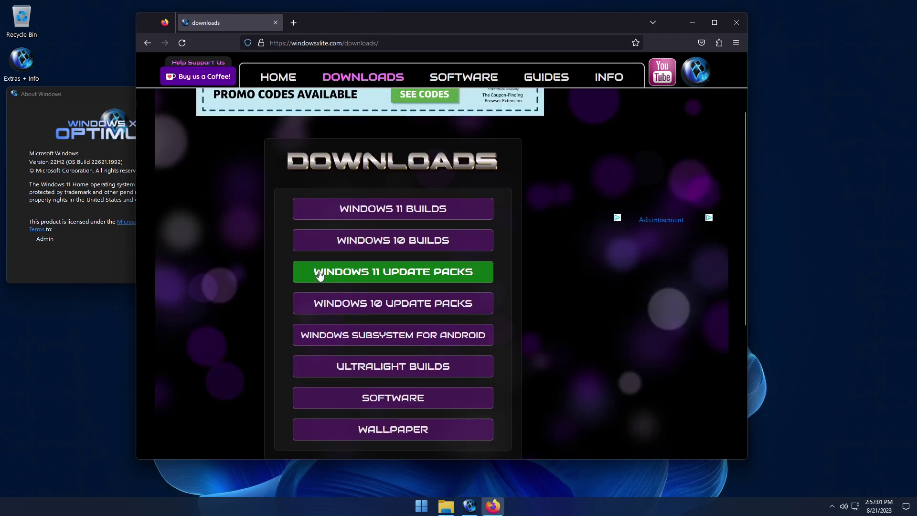
left_click(430, 281)
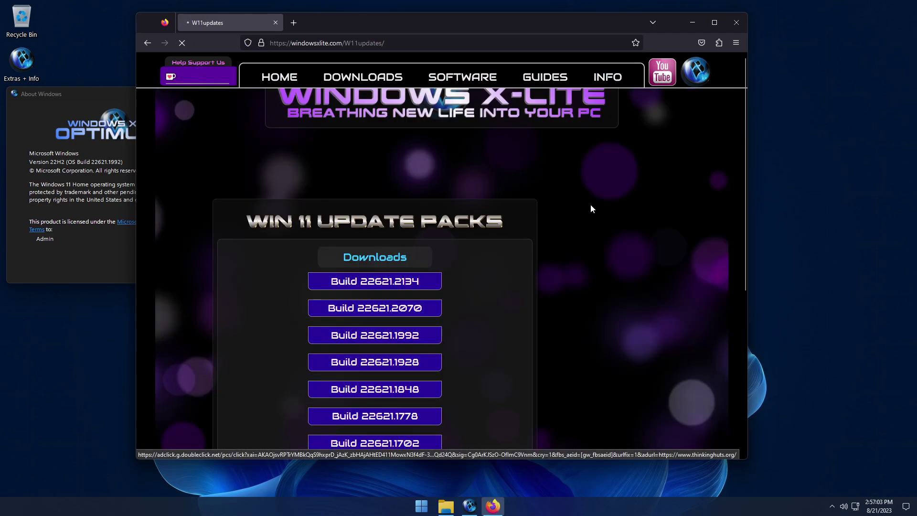
left_click_drag(747, 108, 750, 110)
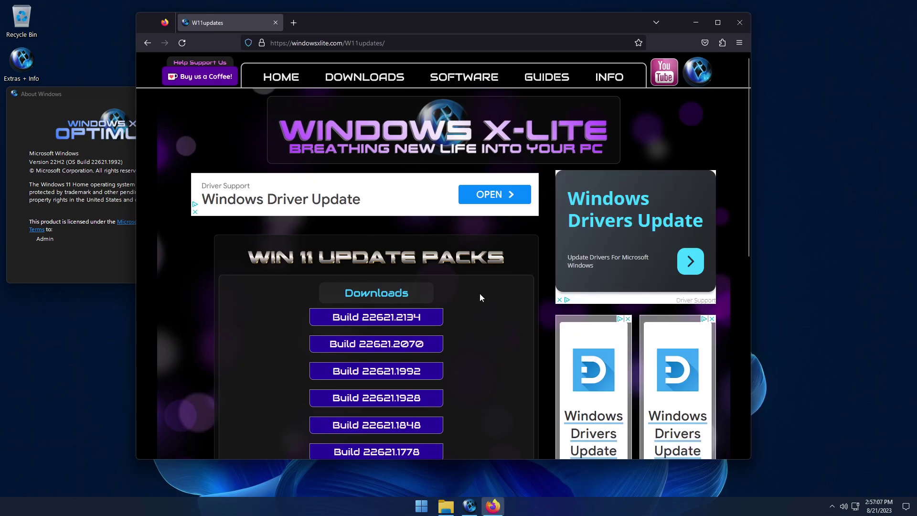
scroll(482, 295, "down", 3)
left_click_drag(746, 173, 756, 82)
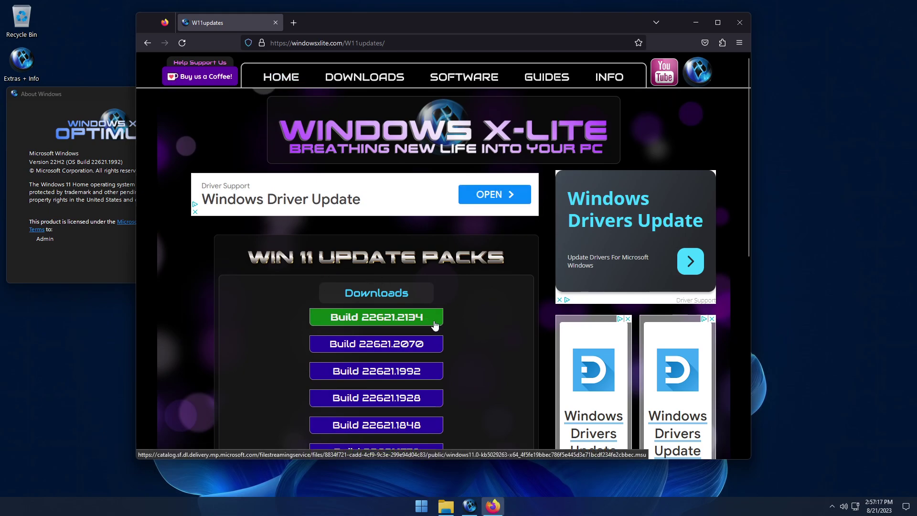
Download the Build 22621.2134 update pack and show its progress in the full downloads list
left_click(429, 323)
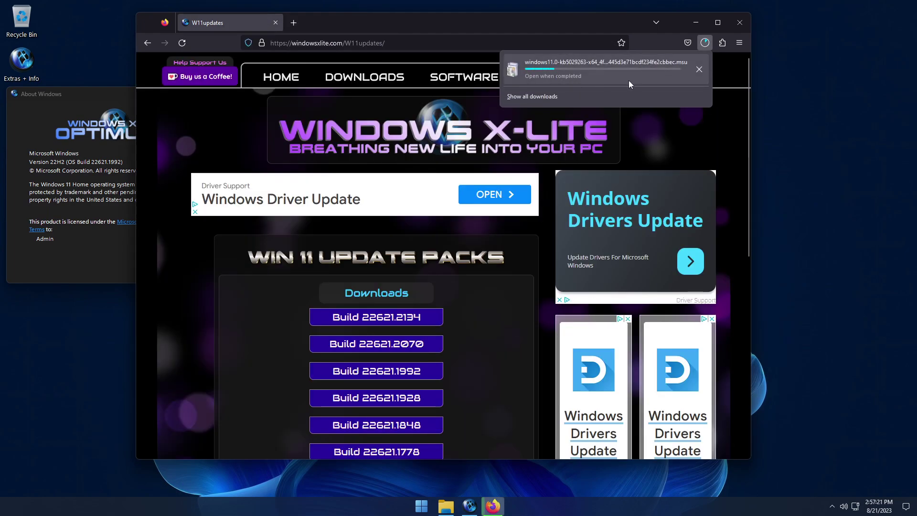
left_click(525, 97)
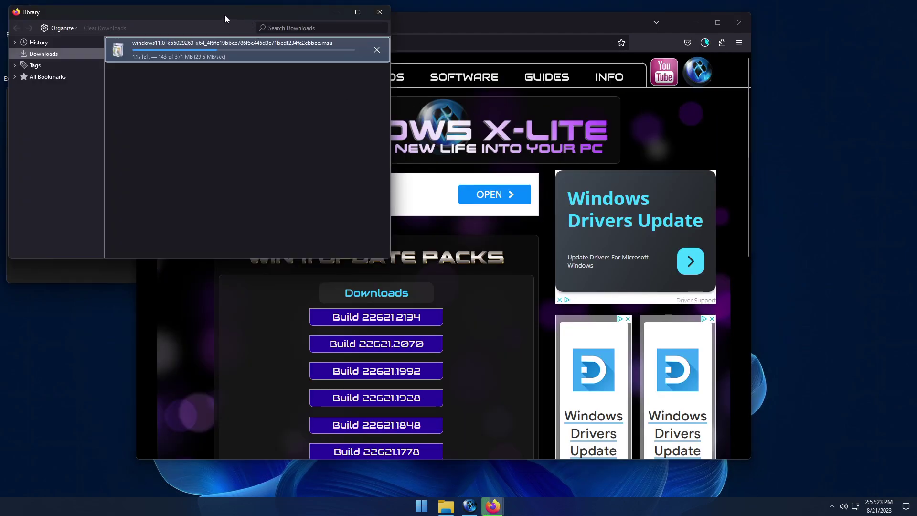
left_click_drag(226, 19, 451, 127)
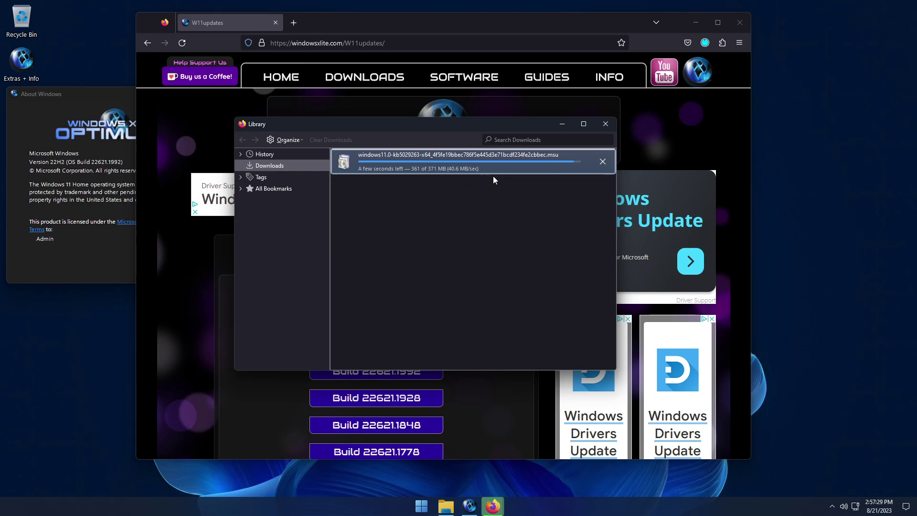
Show the downloaded .msu update in its folder with its available file actions, and close the downloads library
left_click(603, 162)
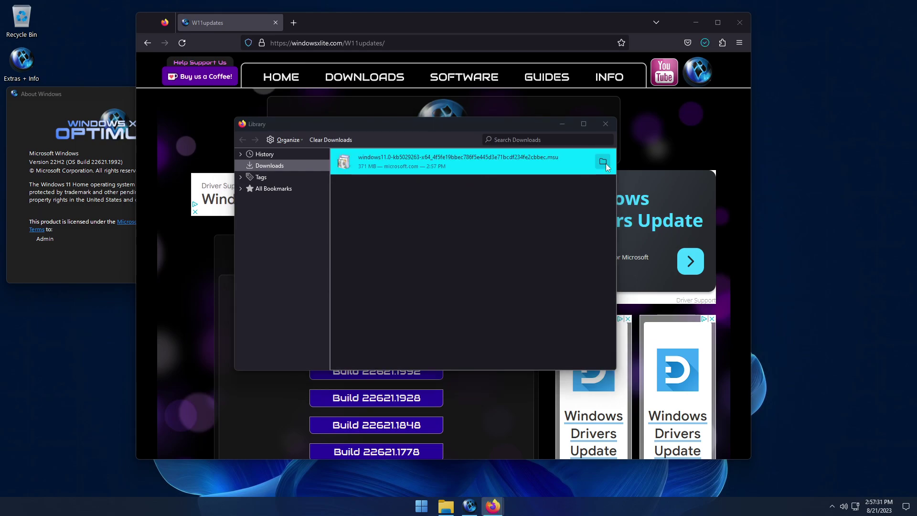
left_click_drag(565, 170, 751, 194)
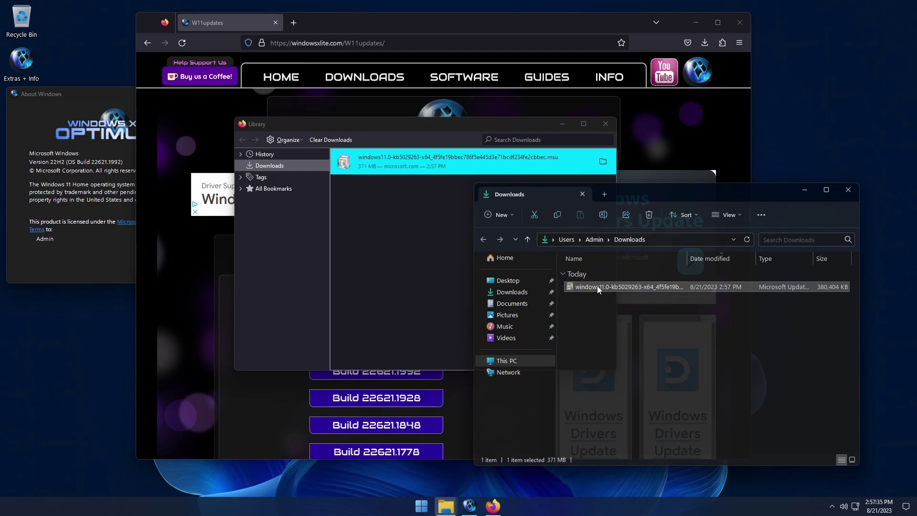
right_click(596, 285)
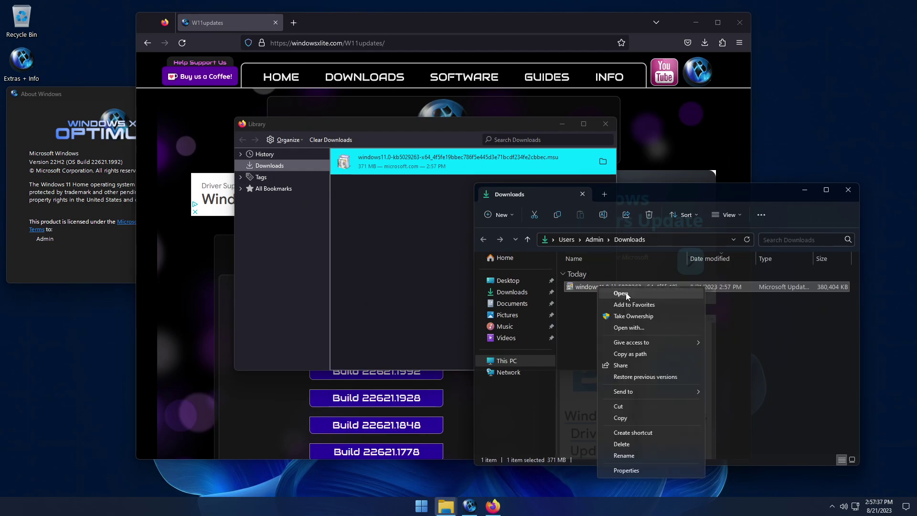
left_click(499, 125)
left_click(604, 125)
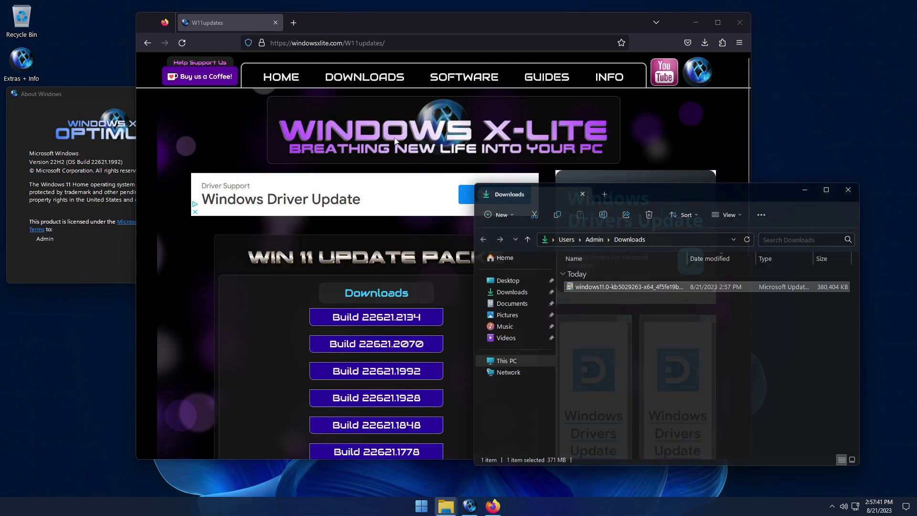
Compare the installed build in About Windows with the listed update packs, and close the browser and both folder windows
left_click(101, 96)
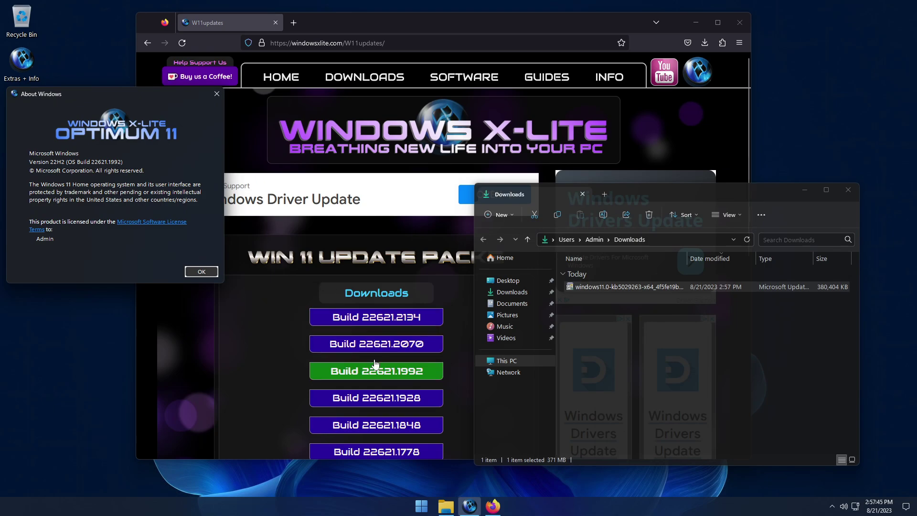
left_click(259, 328)
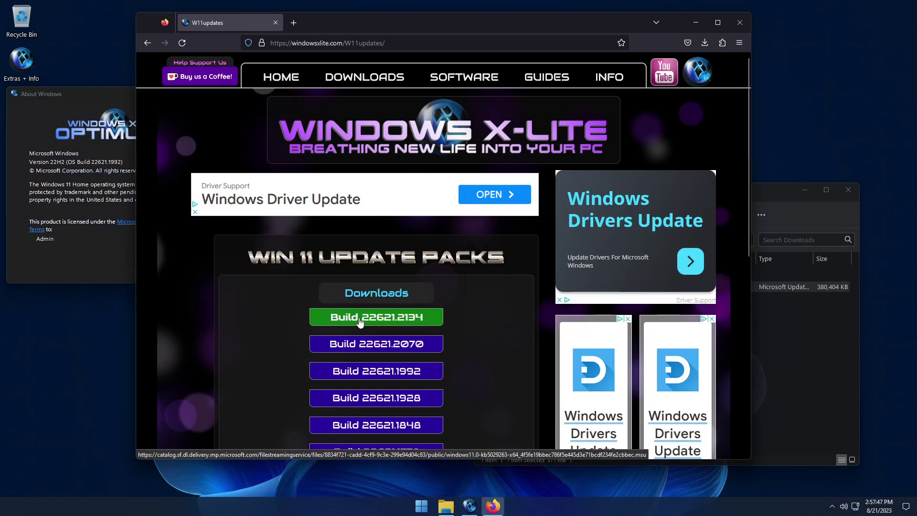
left_click(744, 28)
left_click_drag(749, 190, 536, 61)
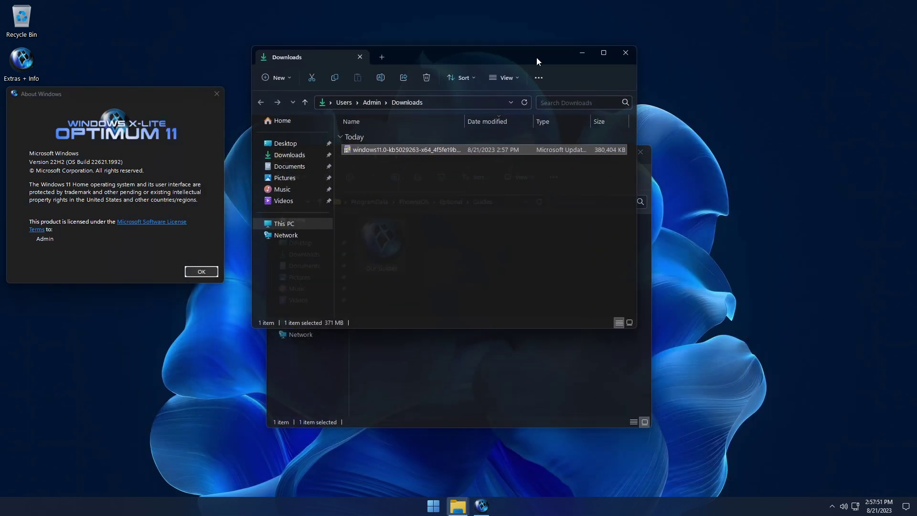
left_click(620, 52)
left_click(641, 153)
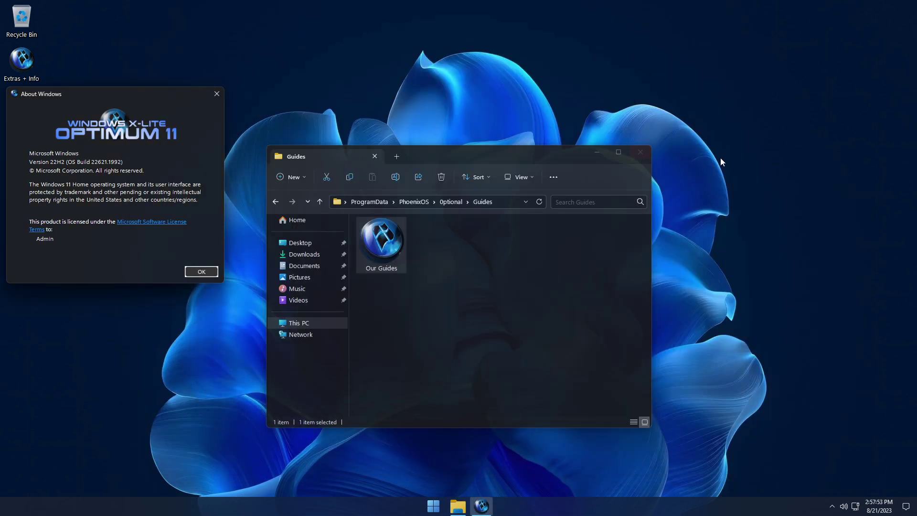
Open the Windows Update settings and resume the paused updates
left_click(435, 509)
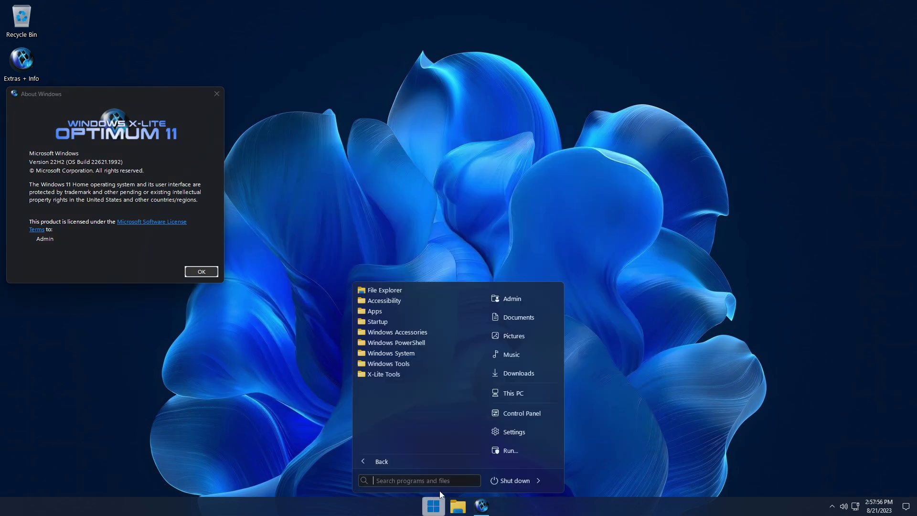
left_click(520, 434)
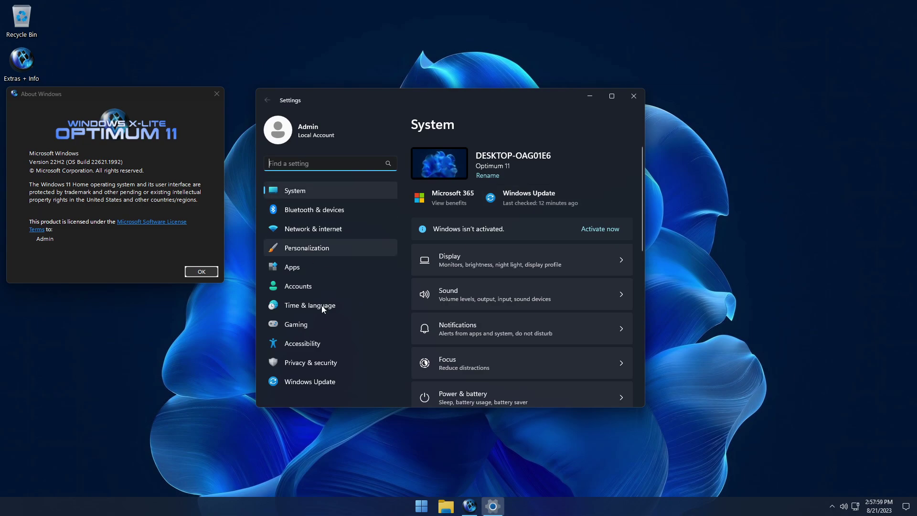
left_click(327, 383)
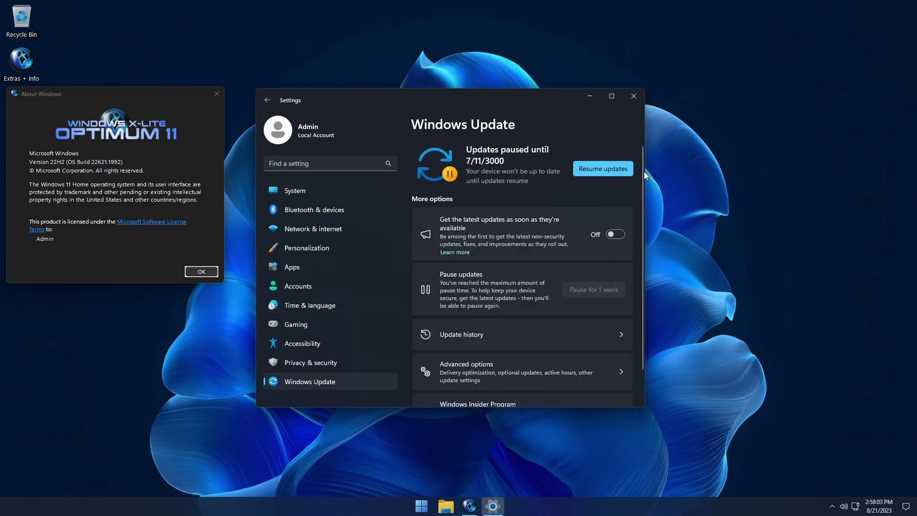
mouse_move(644, 171)
left_mouse_down()
mouse_move(646, 243)
mouse_move(644, 159)
left_mouse_up()
left_click(603, 173)
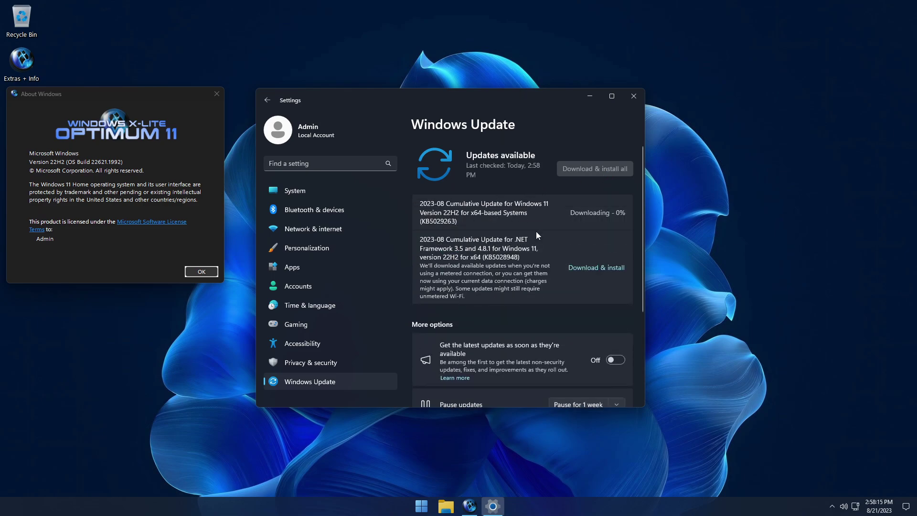
Pause Windows updates for 522 weeks and view the resulting pause date
left_click_drag(643, 201, 655, 279)
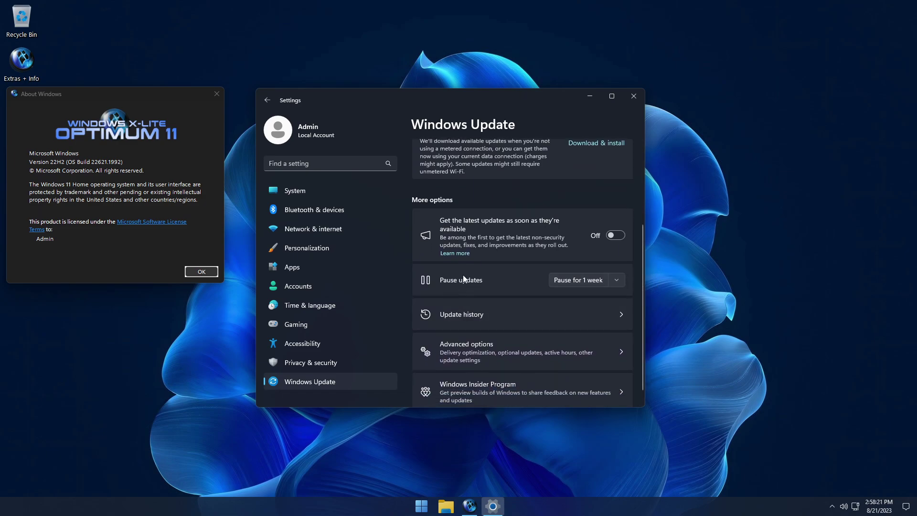
left_click(617, 280)
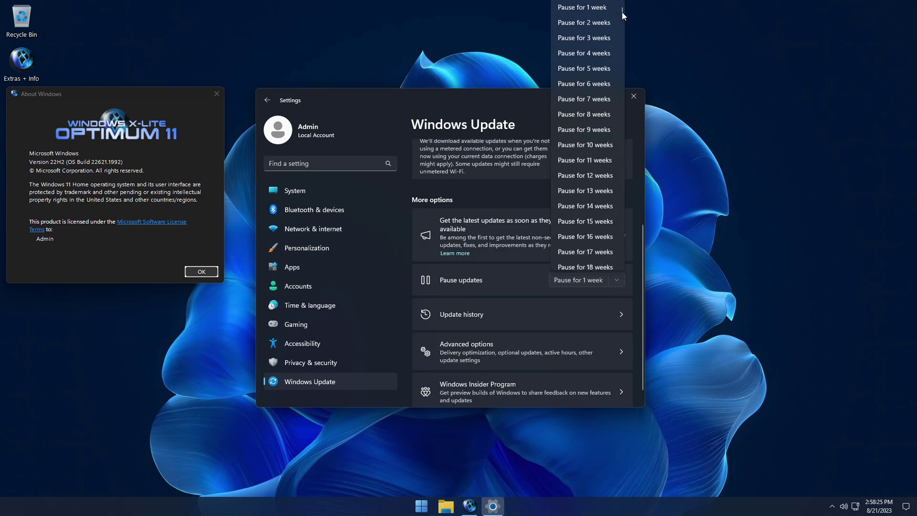
left_click_drag(623, 14, 628, 269)
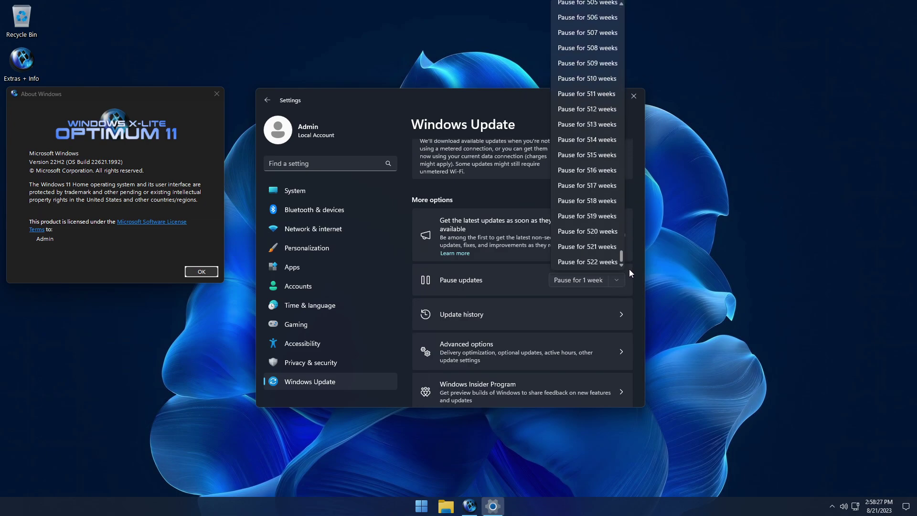
left_click(595, 262)
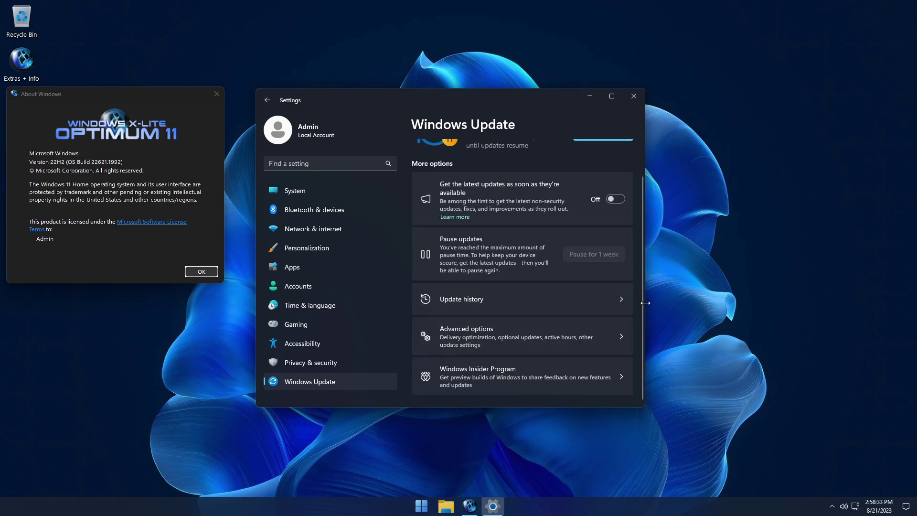
scroll(641, 296, "up", 2)
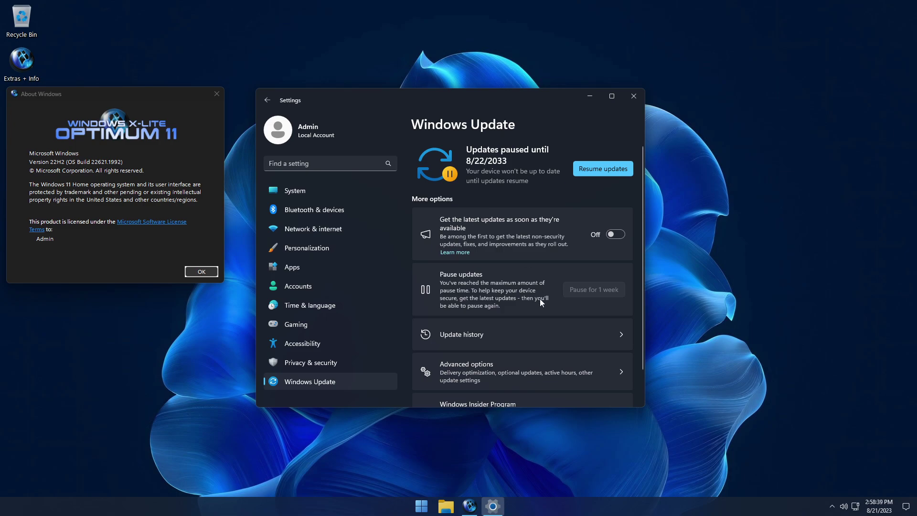
Resume the paused updates, and once the update check has run, pause them again for 522 weeks
left_click(602, 169)
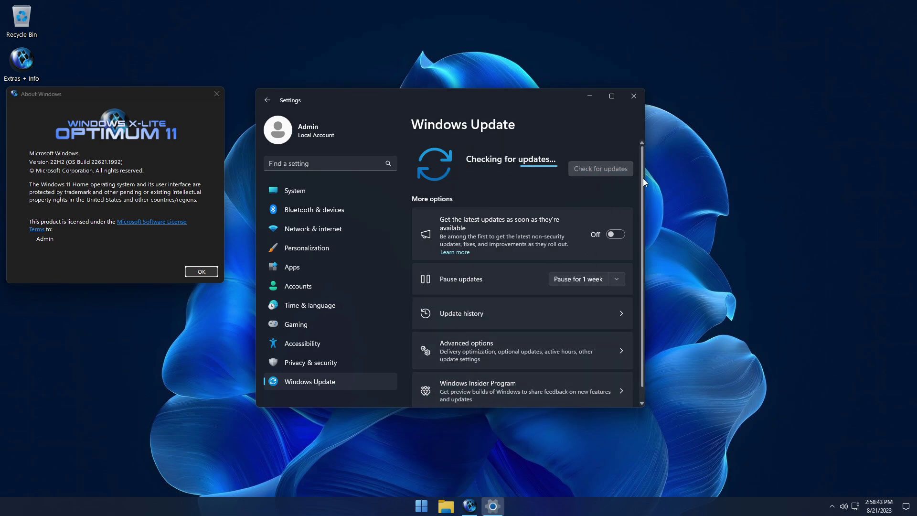
scroll(642, 179, "down", 1)
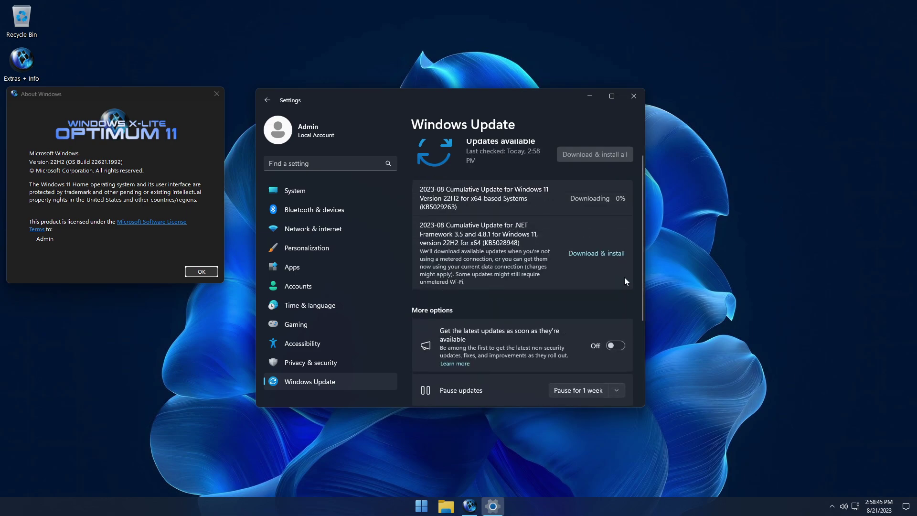
scroll(609, 300, "down", 3)
left_click(620, 270)
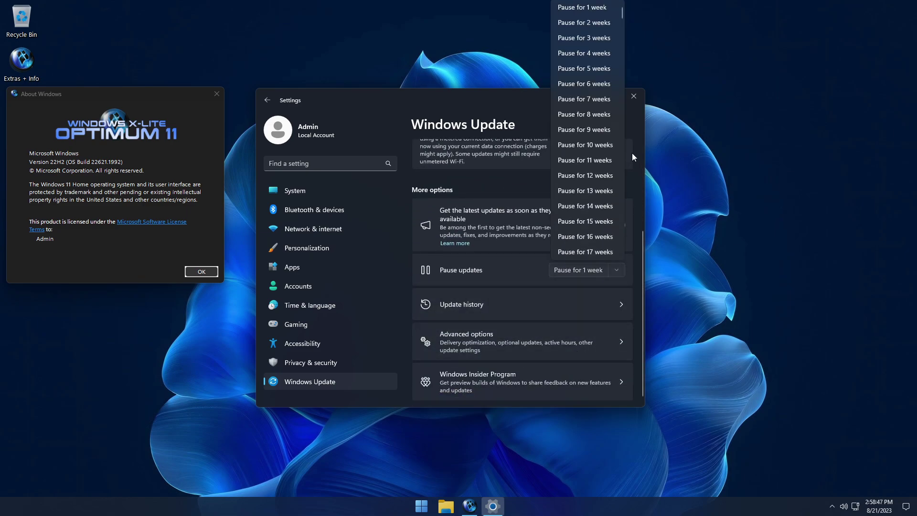
left_click_drag(621, 10, 638, 319)
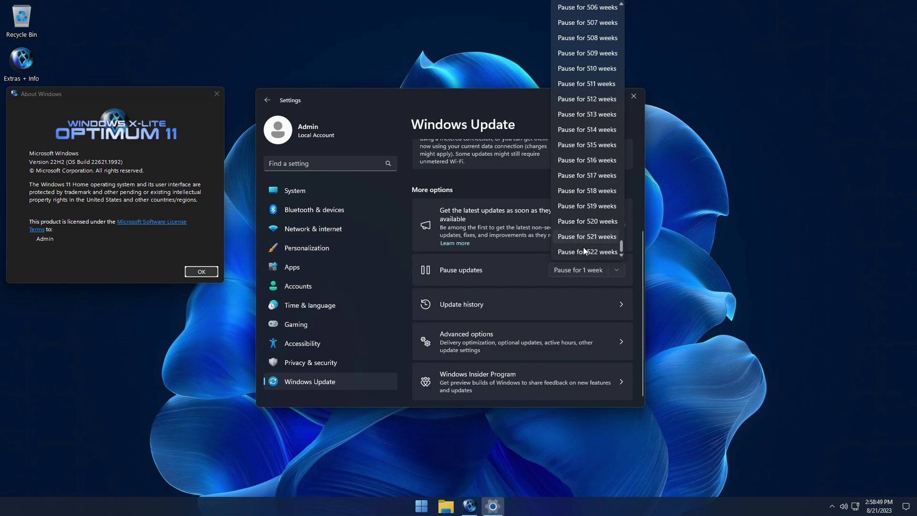
left_click(591, 337)
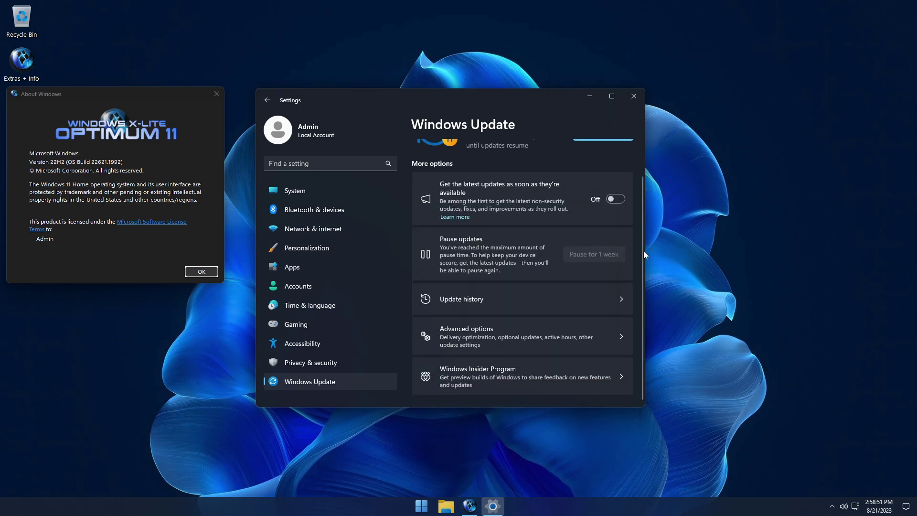
scroll(643, 251, "up", 2)
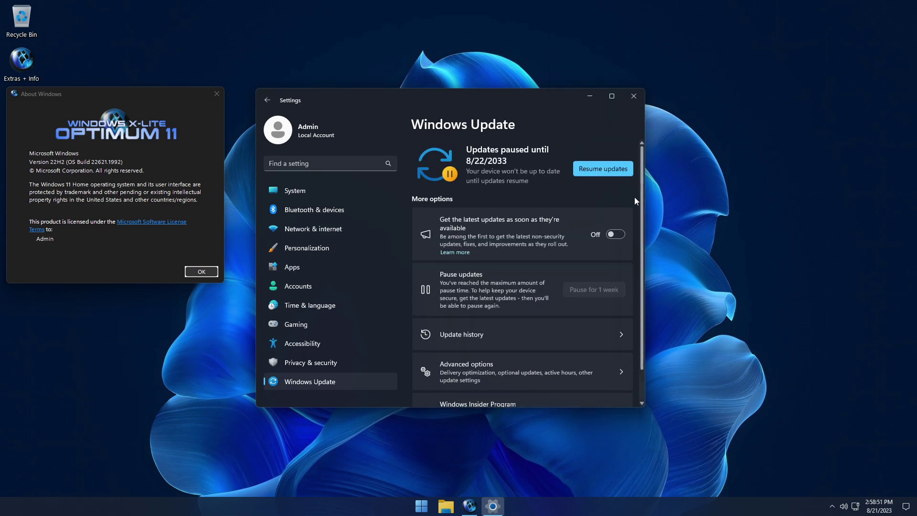
Close the Settings window, bring About Windows to the middle of the desktop, and close it
left_click(633, 95)
left_click_drag(160, 94, 440, 158)
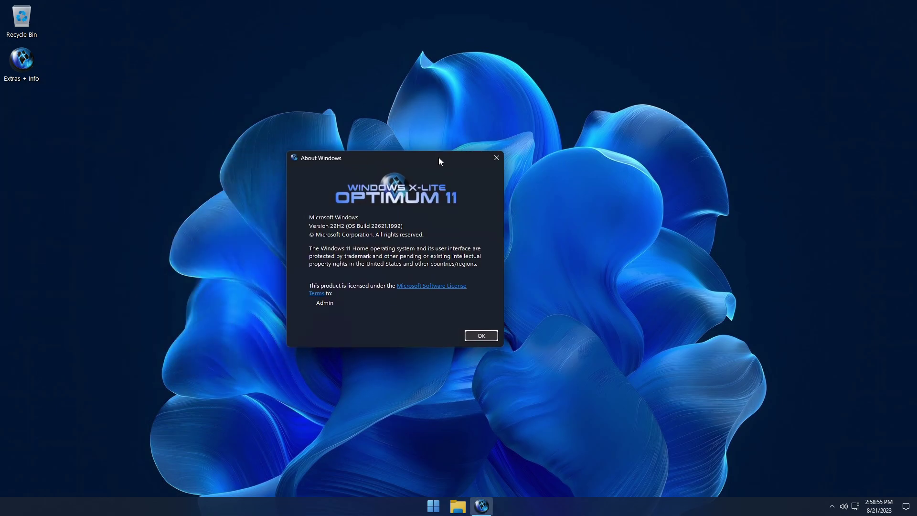
left_click(488, 338)
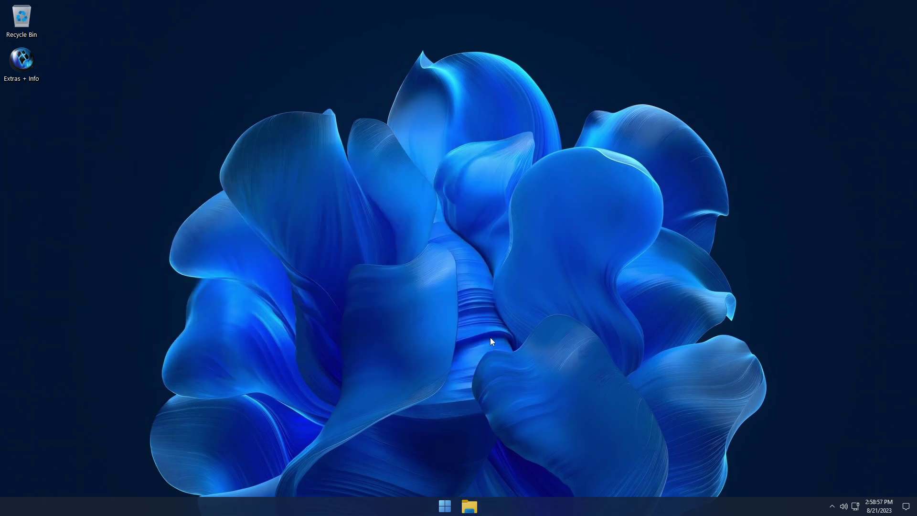
Open the Themes page in the Personalization settings and move the window aside to expose the desktop
left_click(444, 507)
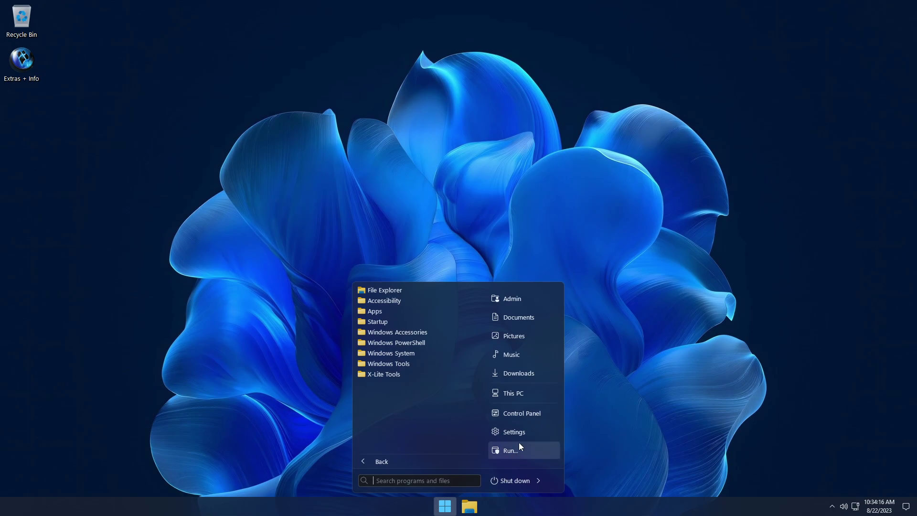
left_click(523, 434)
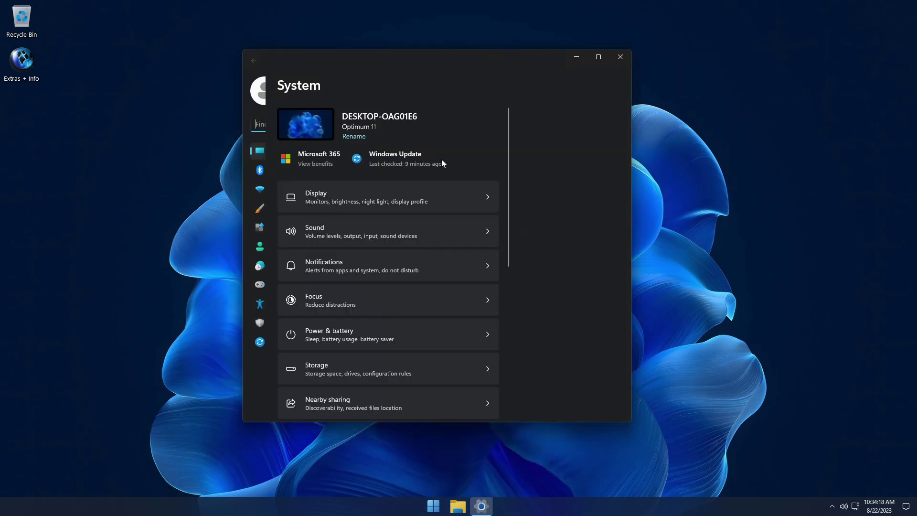
left_click(295, 210)
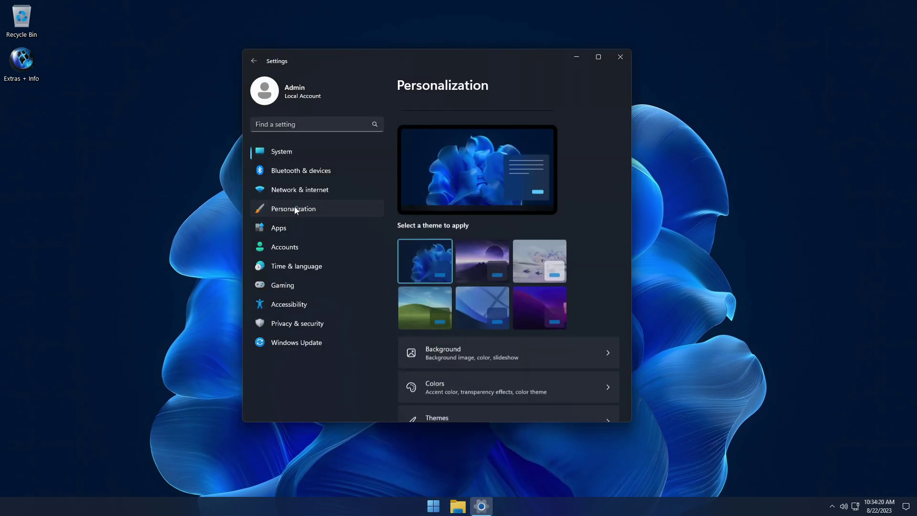
scroll(517, 248, "down", 3)
left_click(549, 310)
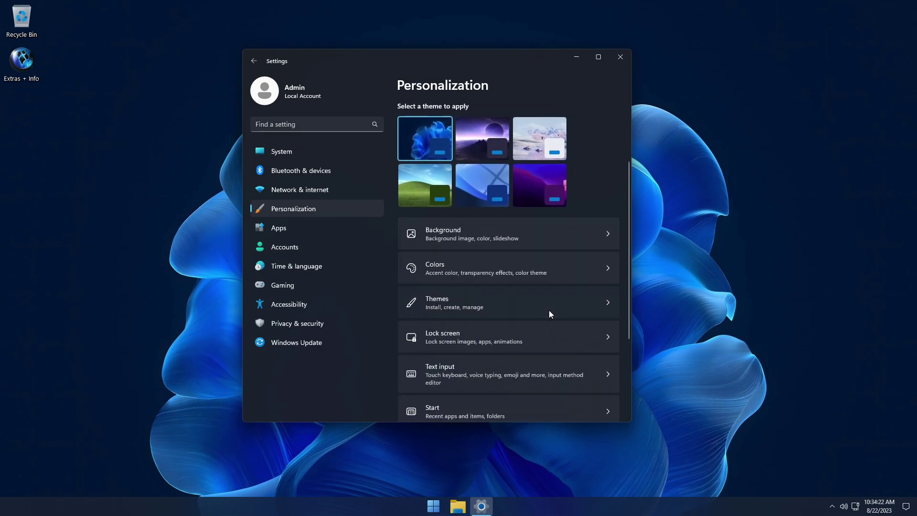
left_click_drag(515, 60, 93, 134)
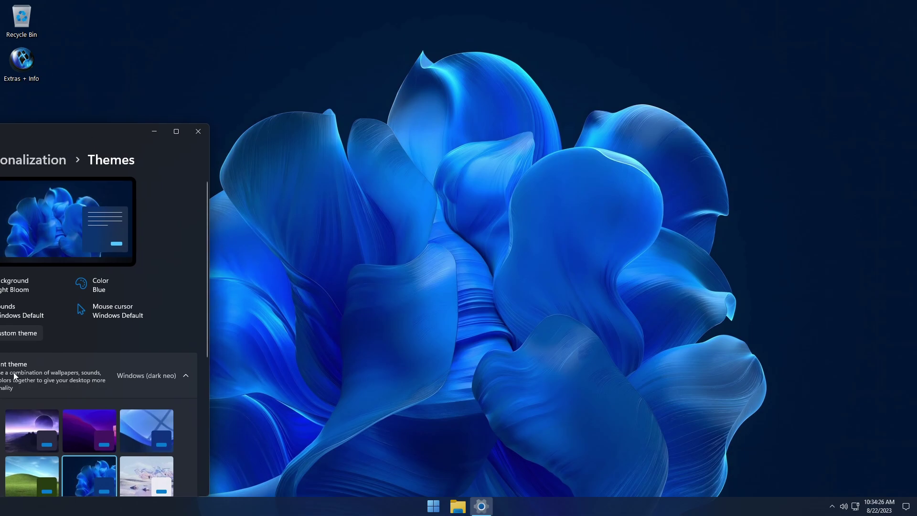
Try the Dark Crystal, Dark Crystal Black, Dark Elegant and Dark Elegant Black themes one after another
left_click(32, 423)
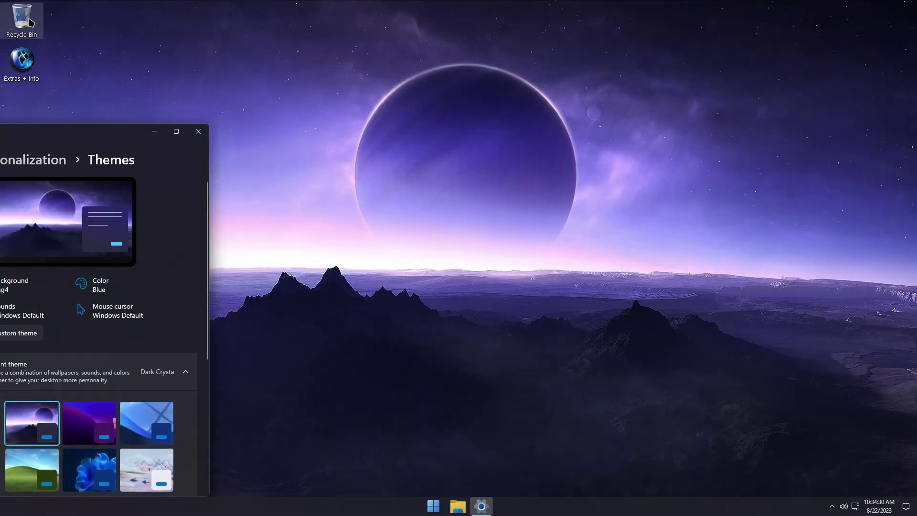
left_click(94, 415)
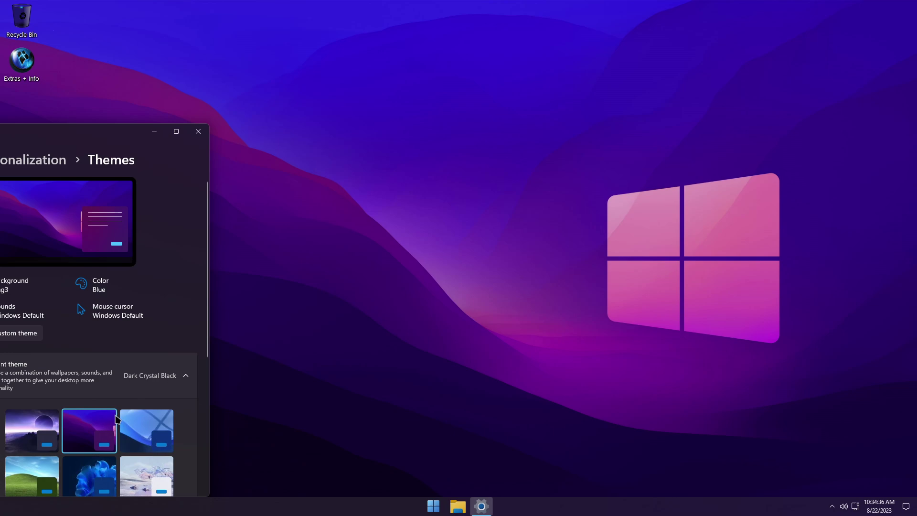
left_click(145, 427)
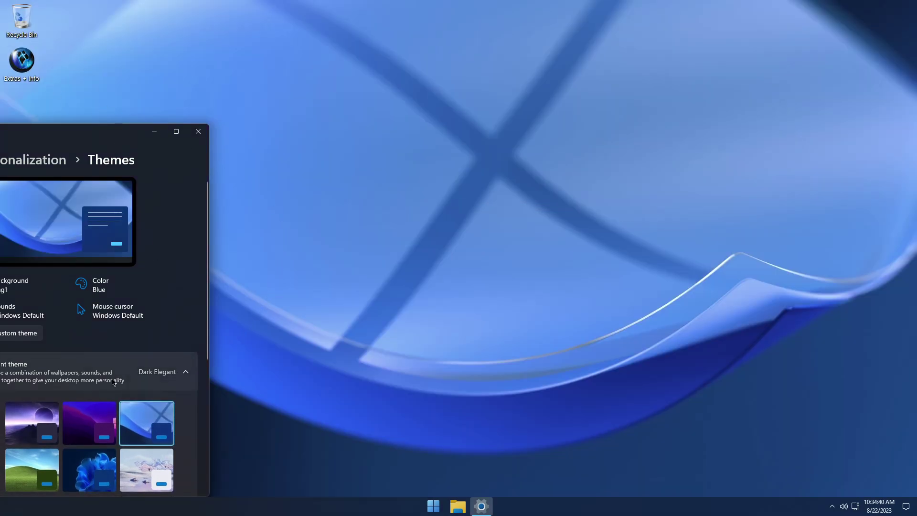
left_click(40, 464)
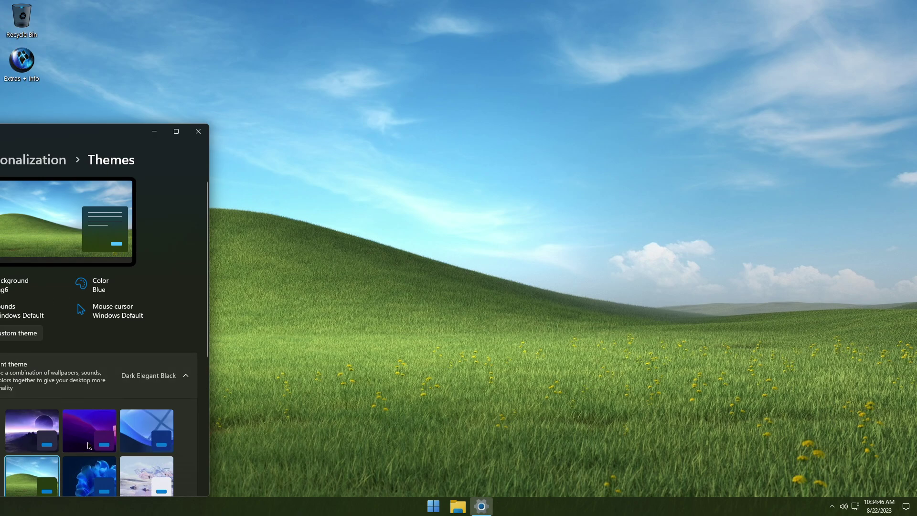
Apply the Windows (light neo) theme and preview it on the Extras + Info folder window, closing that window again
left_click(126, 475)
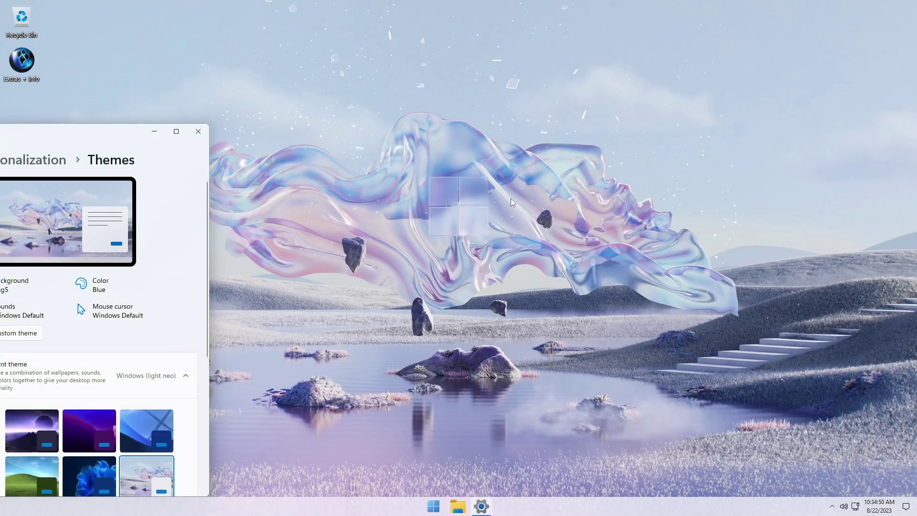
key("super+e")
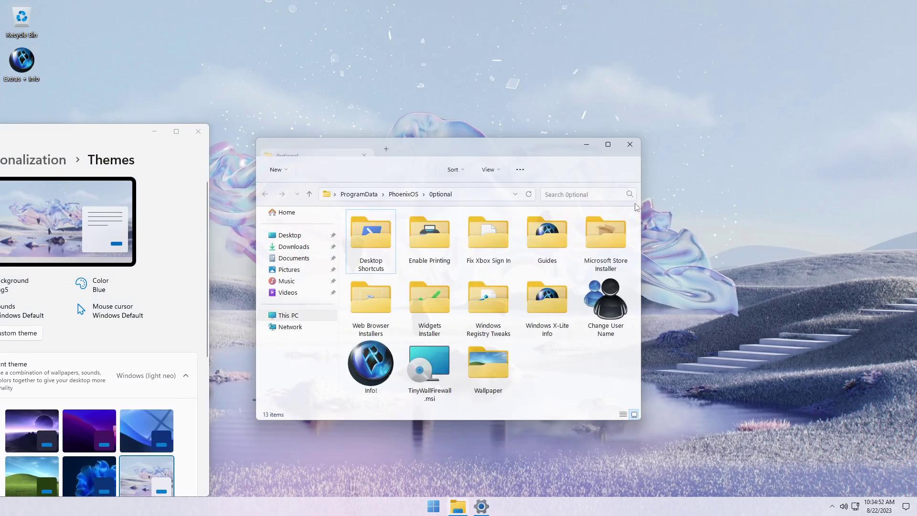
left_click_drag(507, 144, 505, 108)
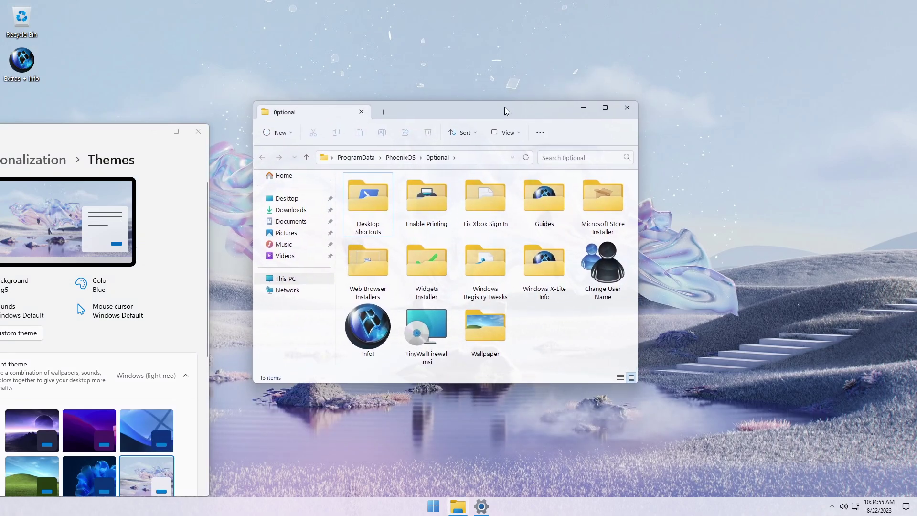
left_click(627, 113)
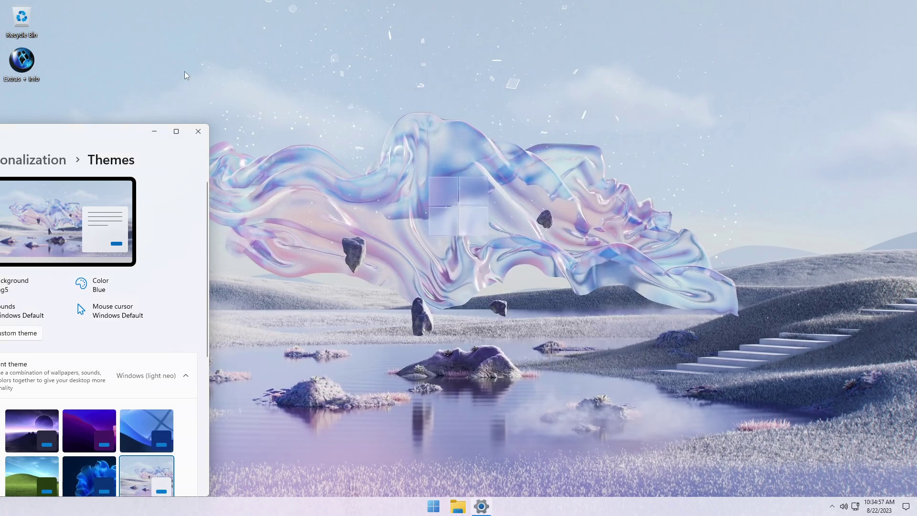
Apply the Windows (dark neo) theme and move the Settings window back to the middle of the desktop
left_click(93, 472)
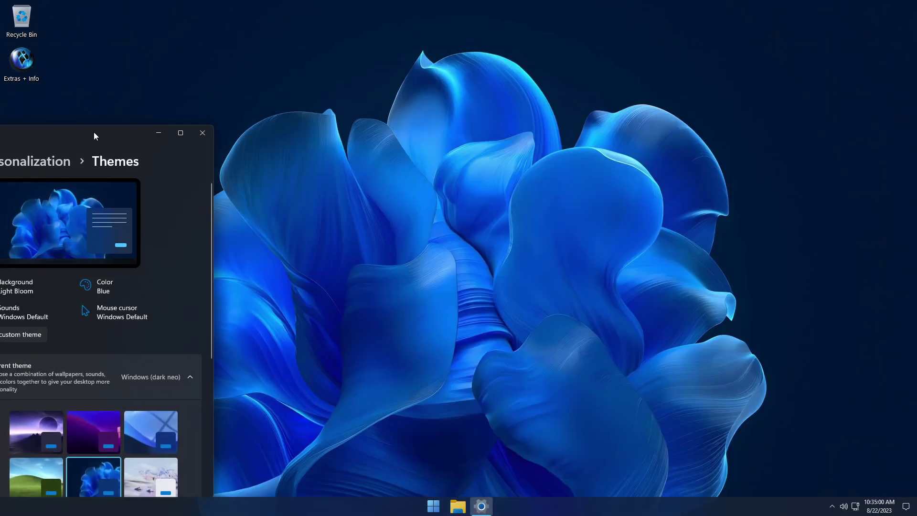
left_click_drag(94, 136, 543, 72)
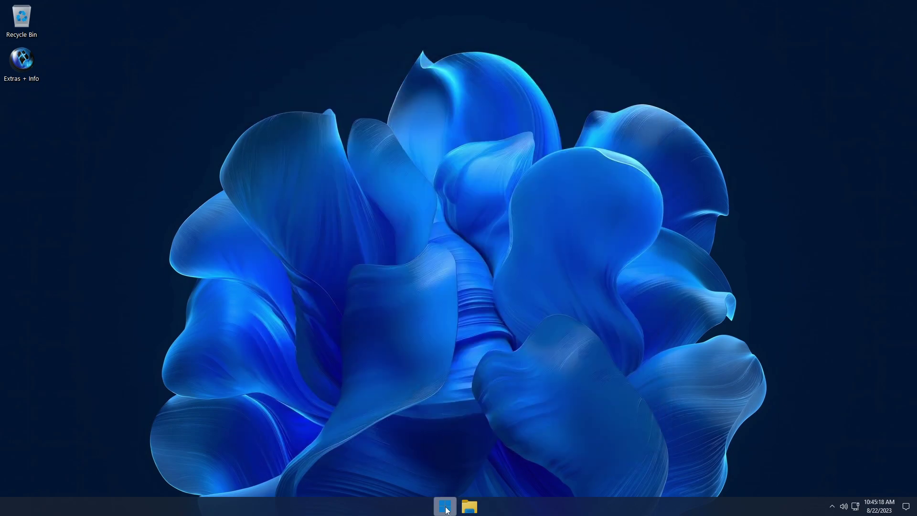
Check the list of installed apps in the Apps settings and close Settings
left_click(445, 507)
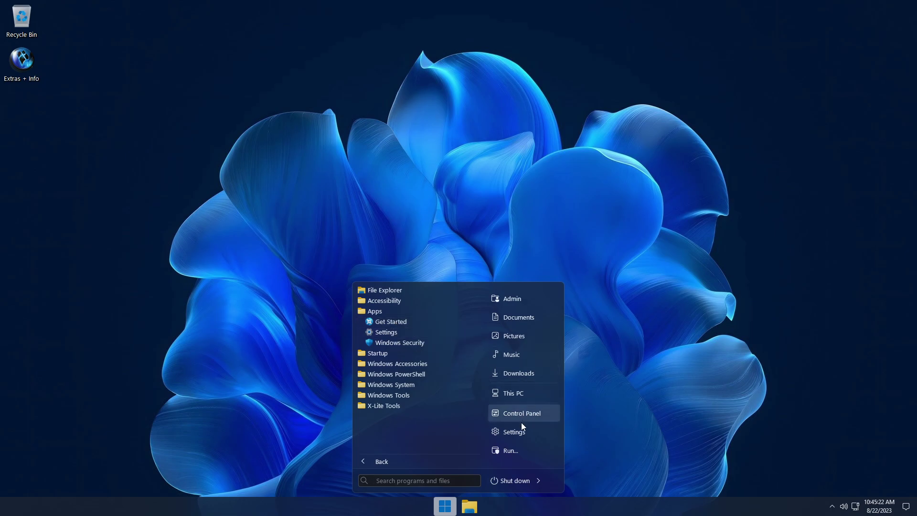
left_click(511, 431)
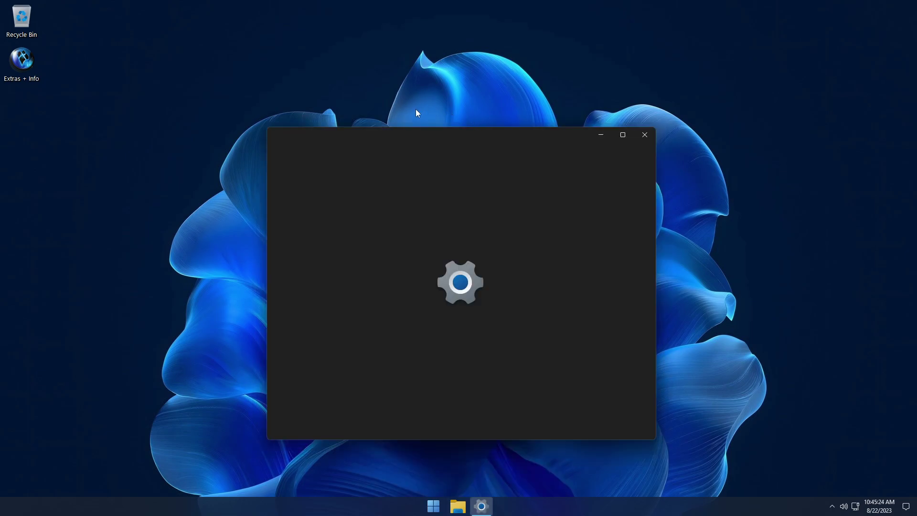
left_click(307, 309)
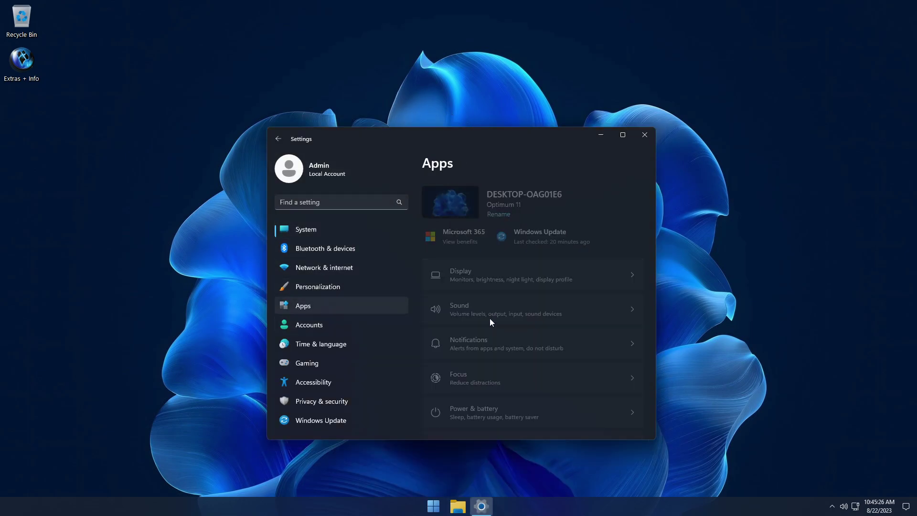
left_click(625, 198)
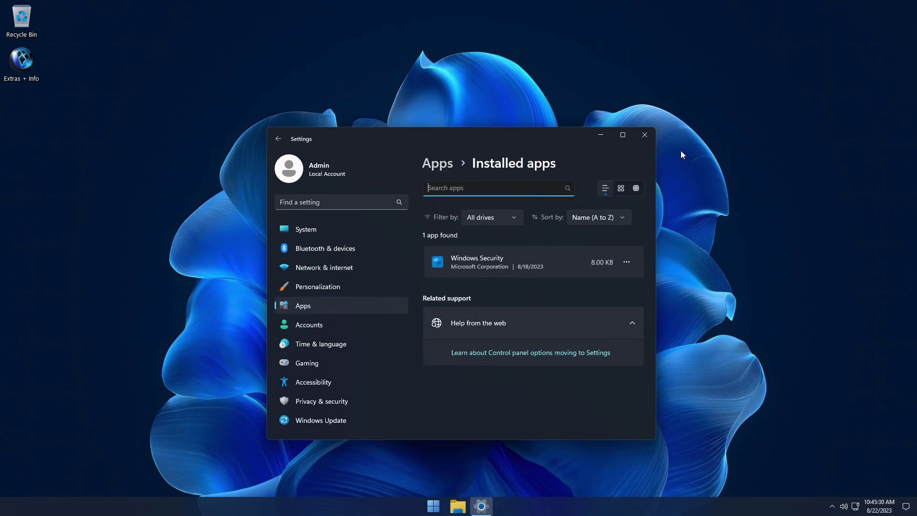
left_click(646, 135)
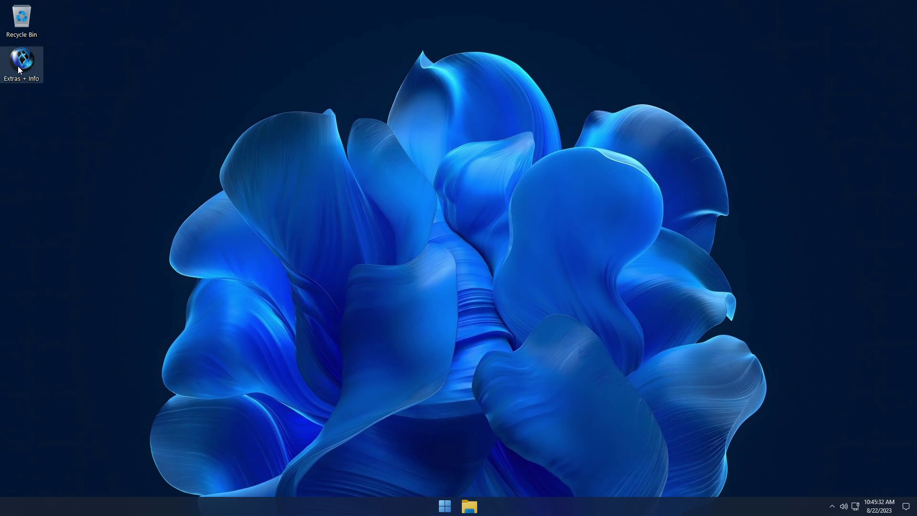
Select the Microsoft Store Installer folder in Extras + Info and move the launched Microsoft Store window to the middle of the desktop
double_click(31, 60)
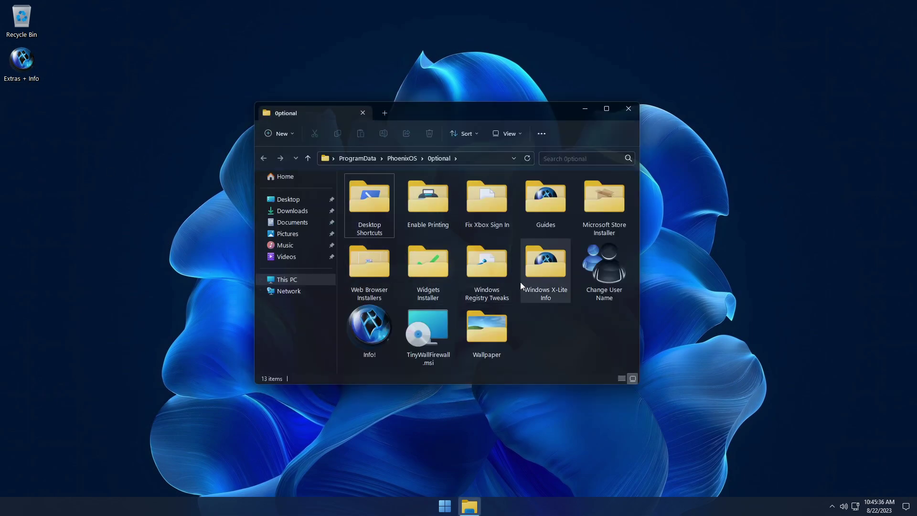
left_click(617, 215)
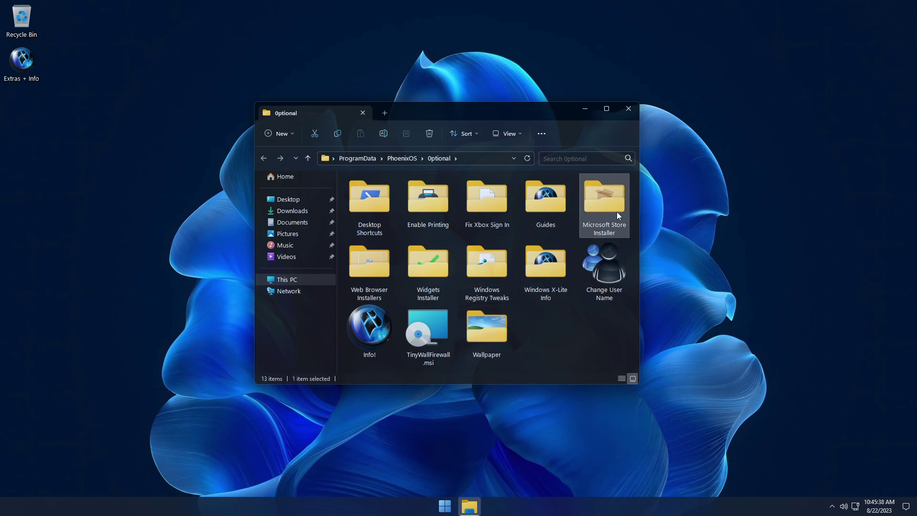
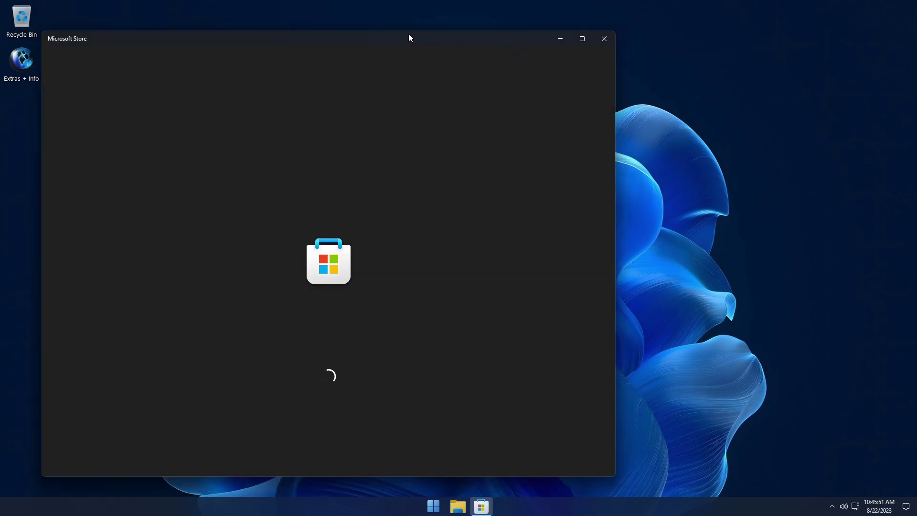
left_click_drag(409, 37, 533, 24)
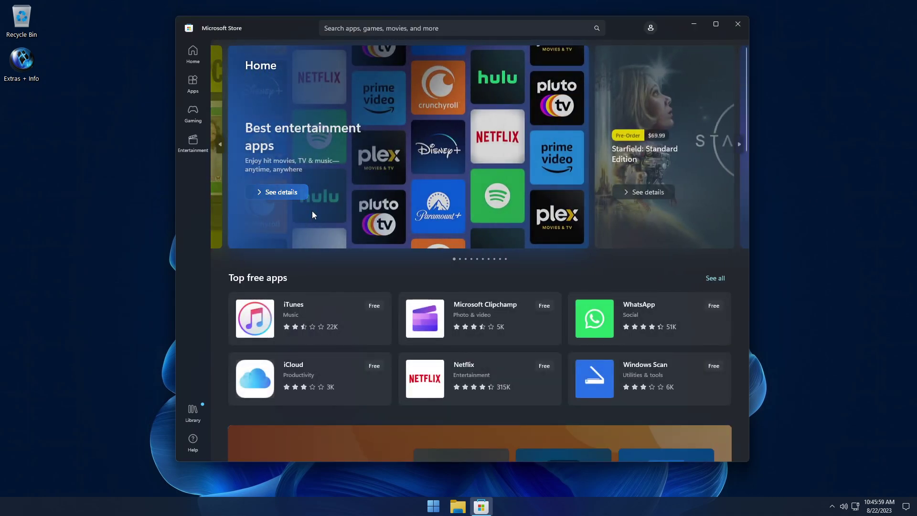
Browse the featured banners and the app and game listings on the Microsoft Store home page, returning to its start
left_click(740, 145)
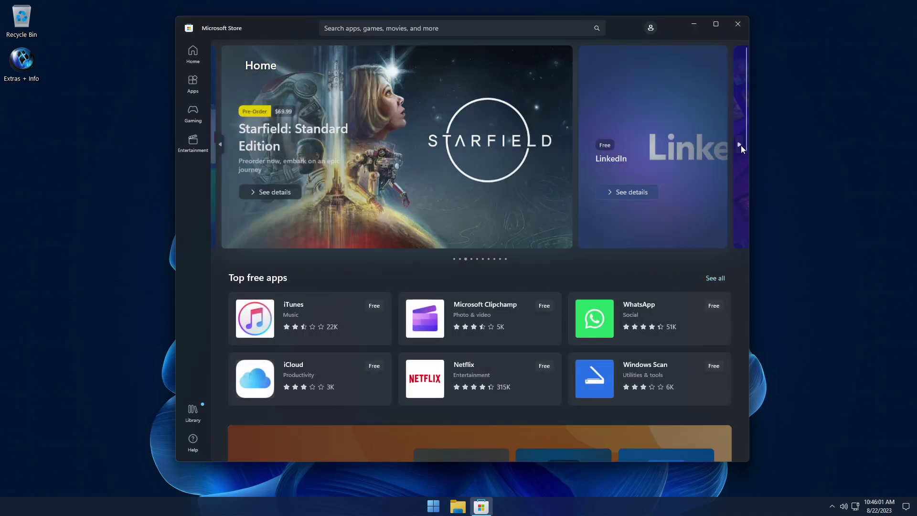
left_click(741, 145)
left_click(740, 145)
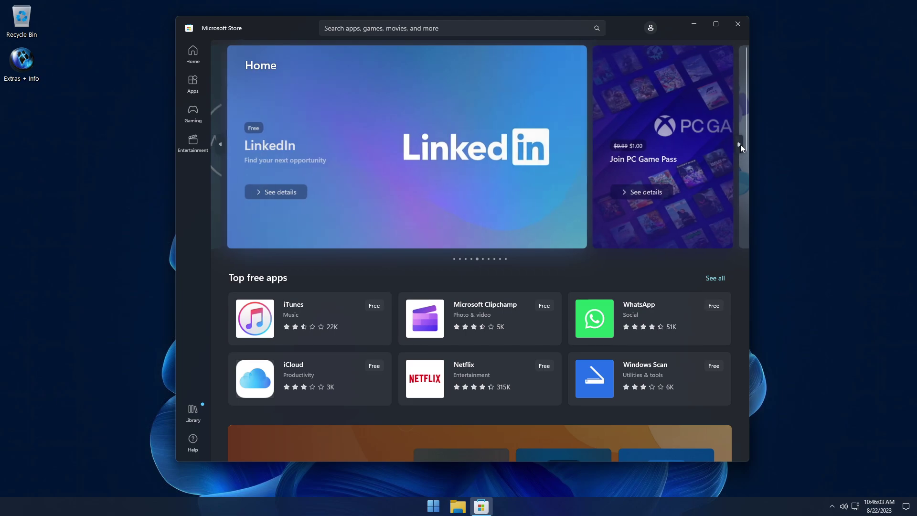
left_click(740, 145)
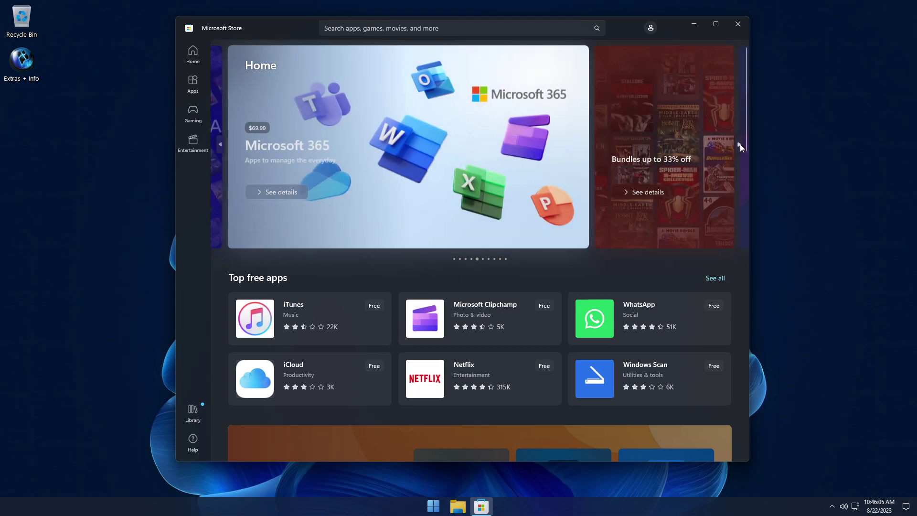
left_click(740, 144)
left_click(740, 144)
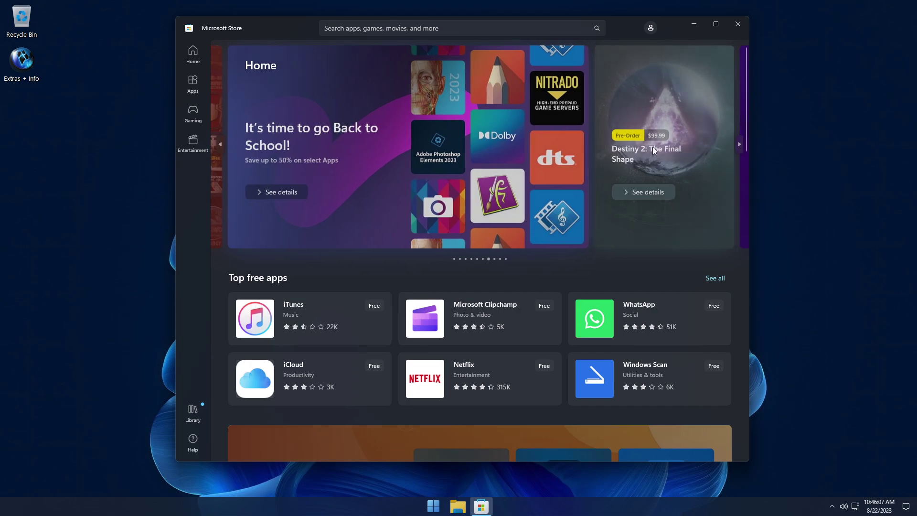
left_click(739, 144)
left_click(739, 144)
scroll(746, 143, "down", 3)
scroll(748, 170, "down", 10)
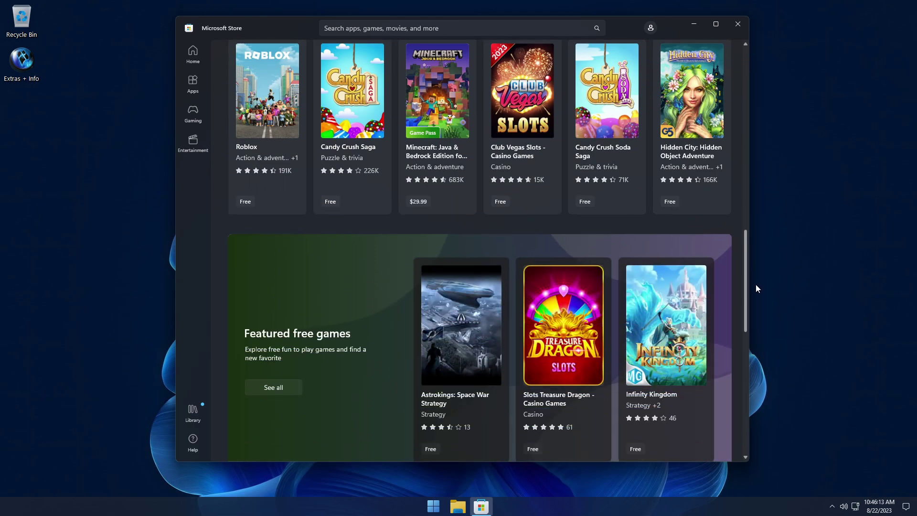
left_click_drag(746, 286, 644, 53)
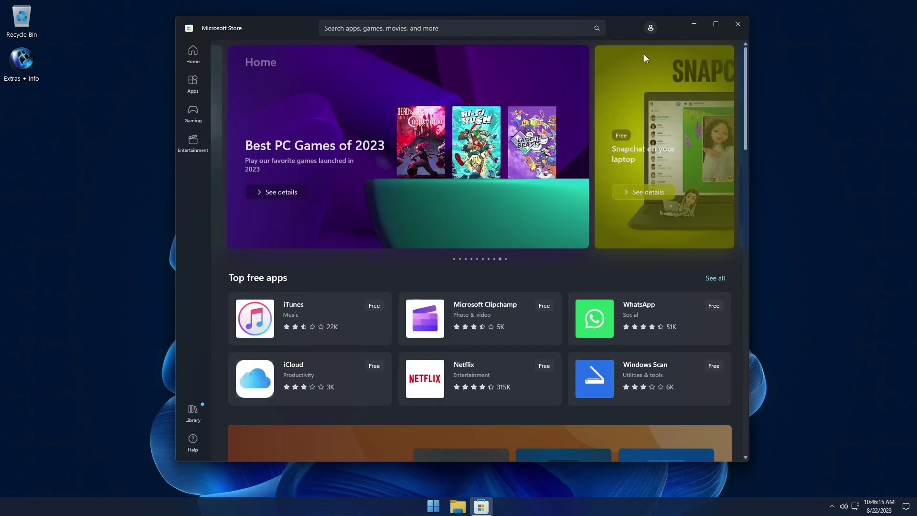
Turn off automatic app updates and video autoplay in the Microsoft Store settings, and return to the Store home page
left_click(650, 27)
left_click(549, 63)
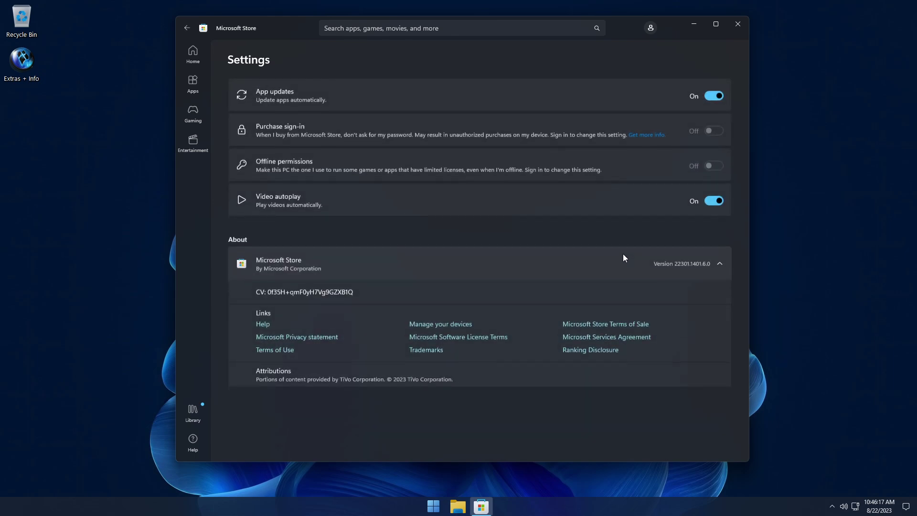
left_click(715, 200)
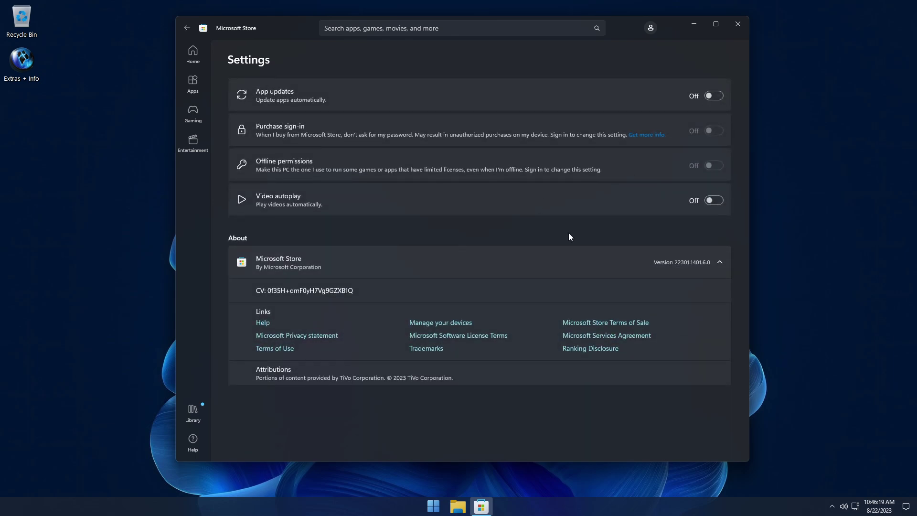
left_click(193, 55)
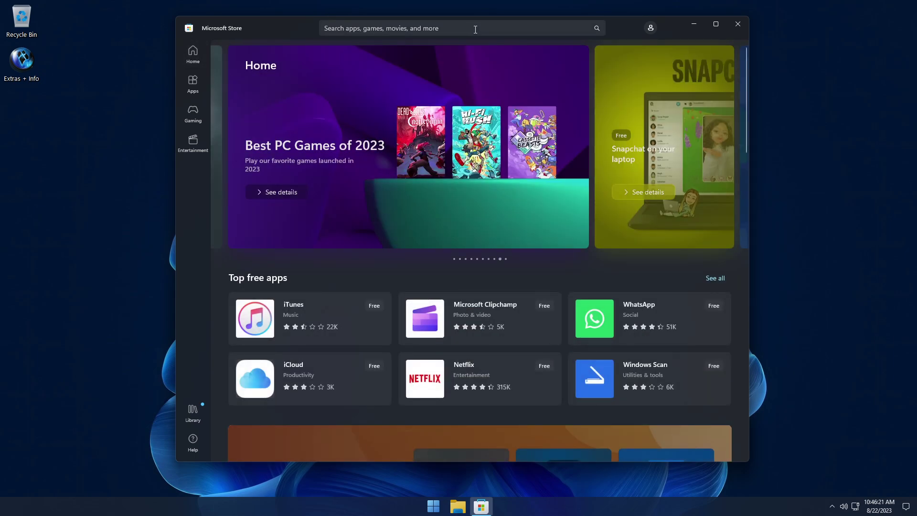
Search the Store for "notepad" and start installing Windows Notepad
left_click(475, 29)
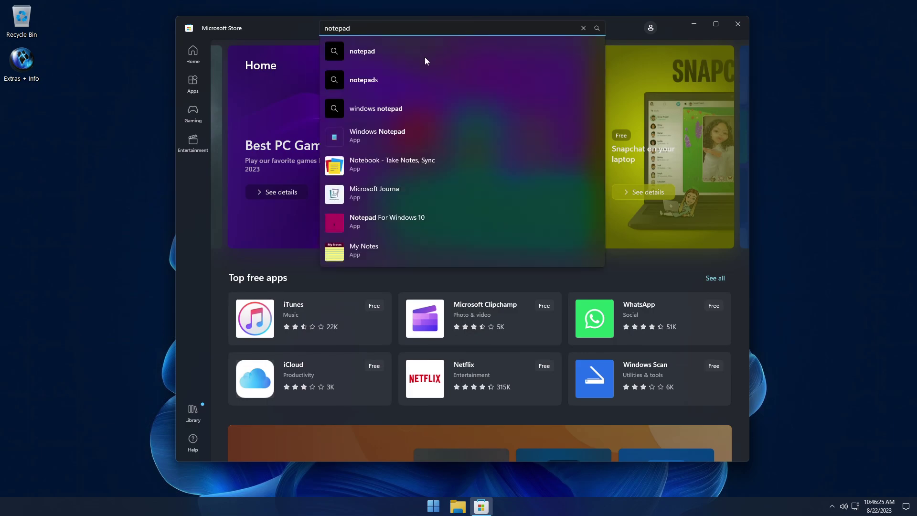
left_click(377, 136)
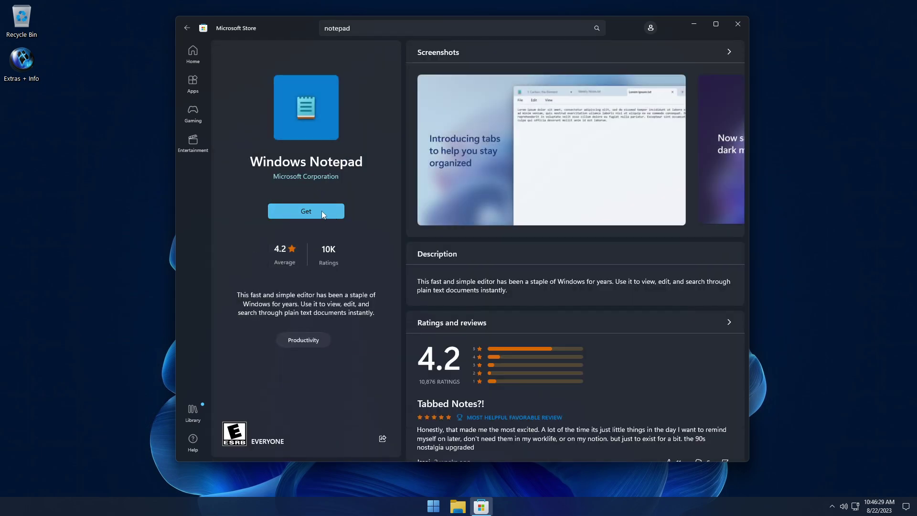
left_click(322, 211)
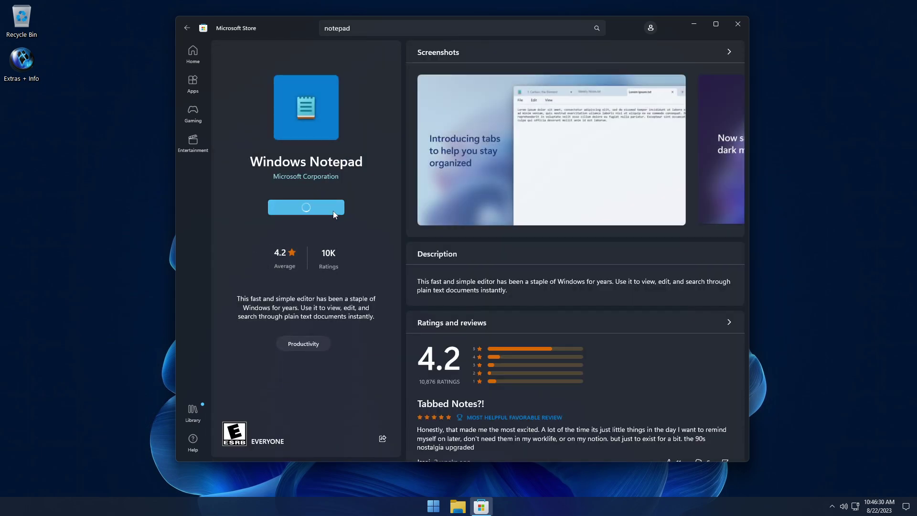
Search the Store for "calc" and start installing Windows Calculator
left_click(390, 28)
key("ctrl+a")
type("calc")
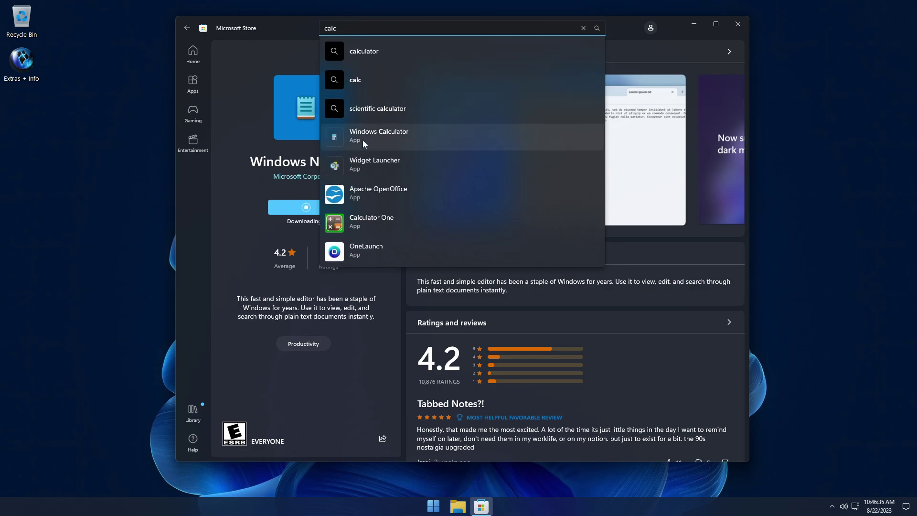
left_click(380, 136)
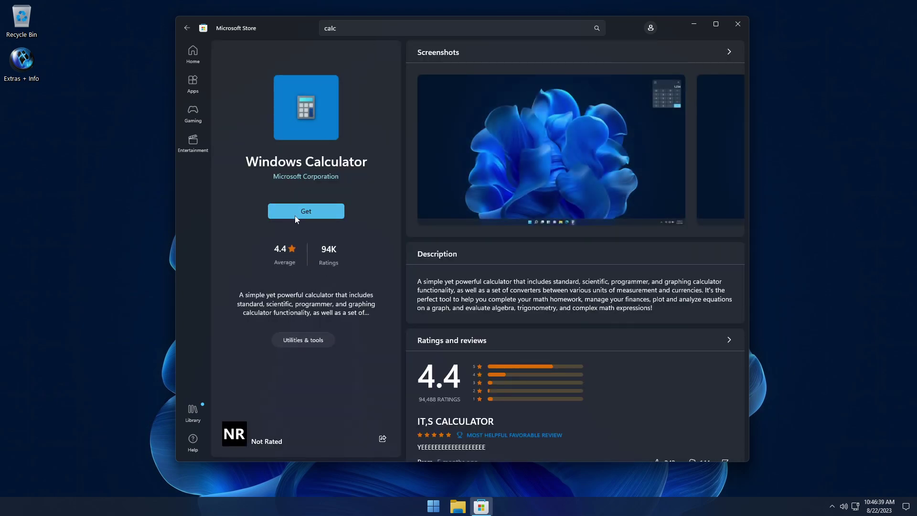
left_click(314, 212)
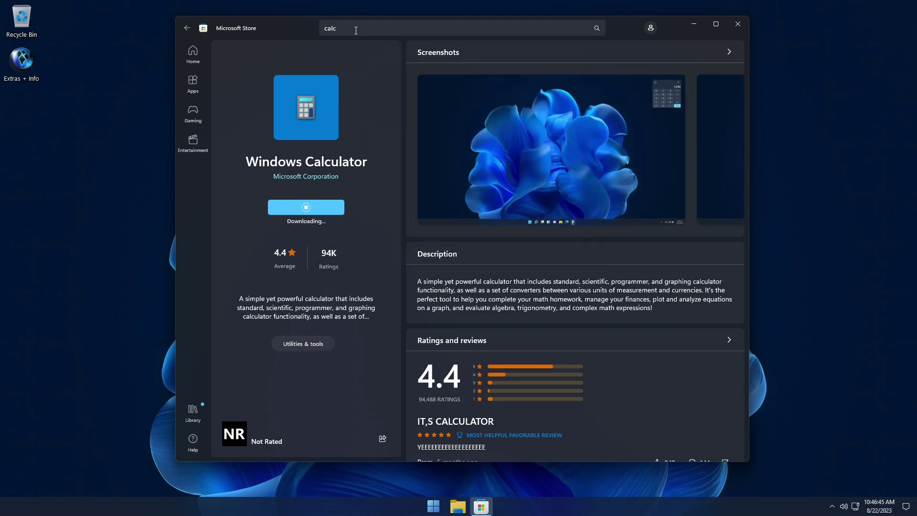
Search the Store for "paint" and start installing the Paint app from Microsoft Corporation
left_click(326, 29)
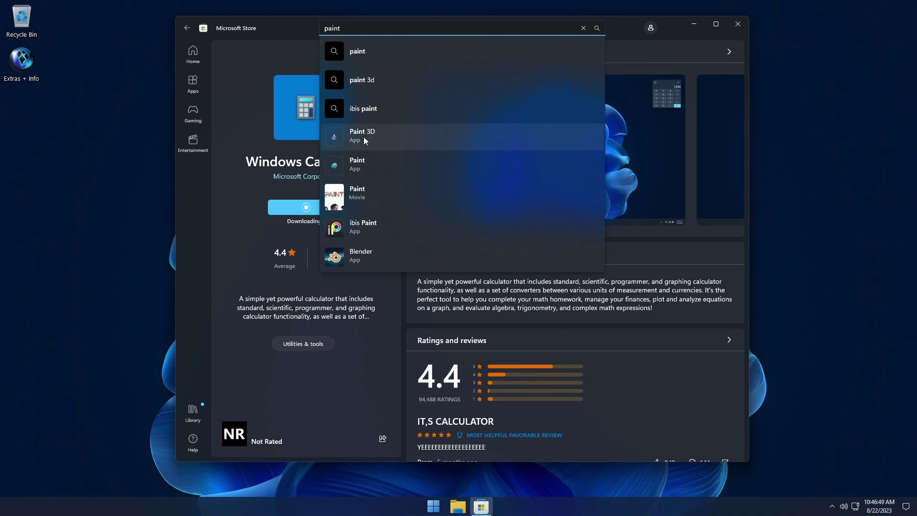
left_click(361, 165)
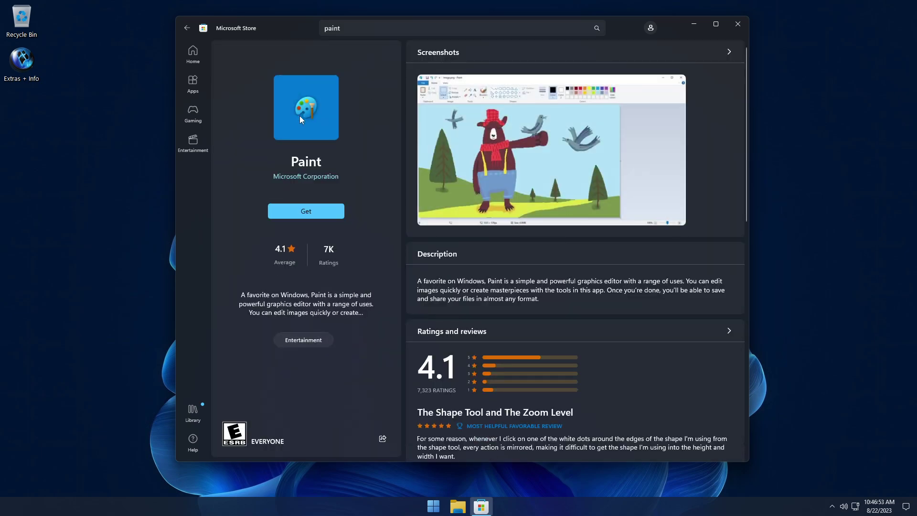
left_click(314, 214)
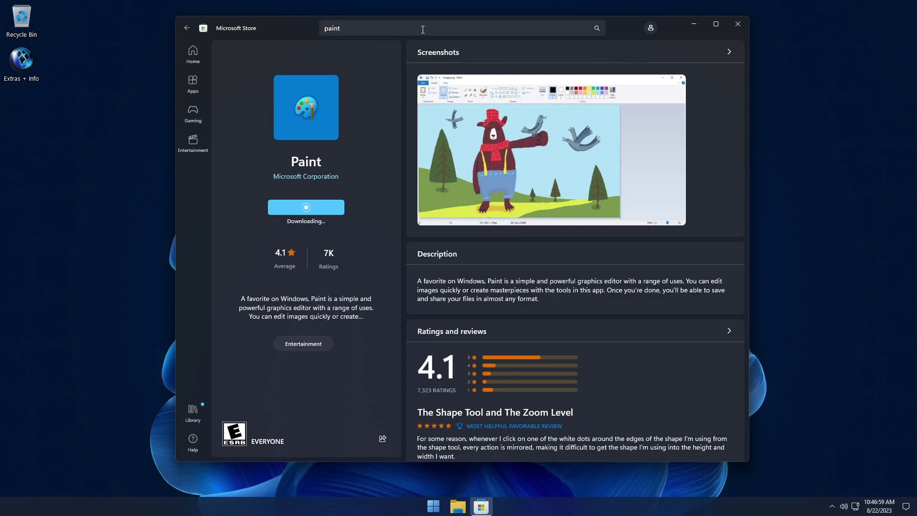
Search the Store for "recorder", choose the "voice recorder" suggestion and install Windows Sound Recorder
left_click(363, 28)
left_click_drag(371, 28, 309, 29)
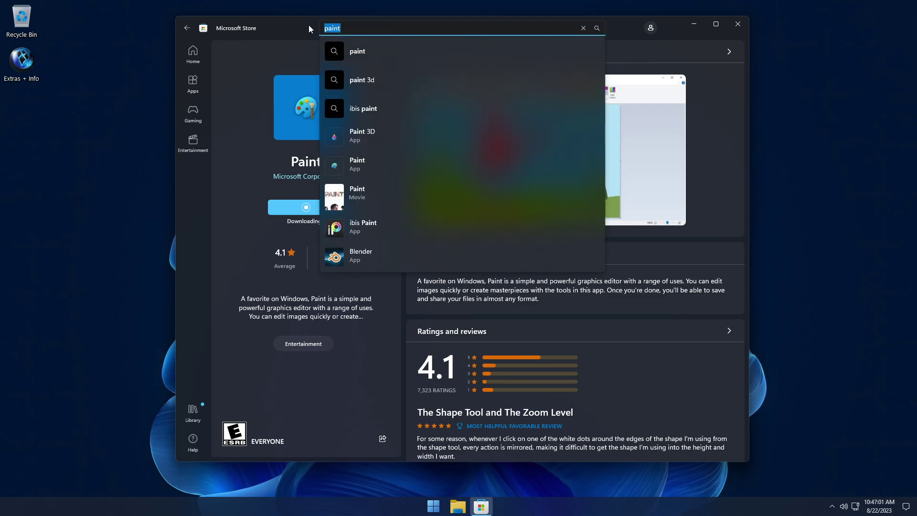
type("recorder")
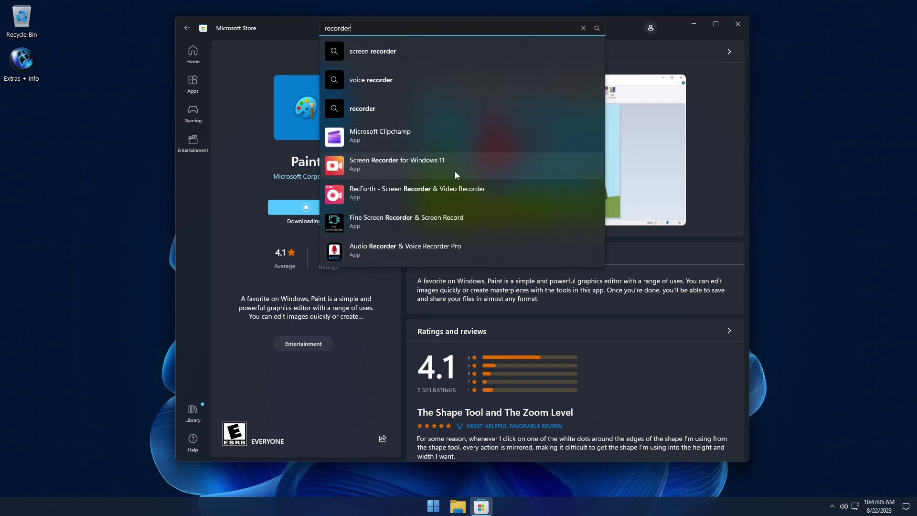
left_click(477, 80)
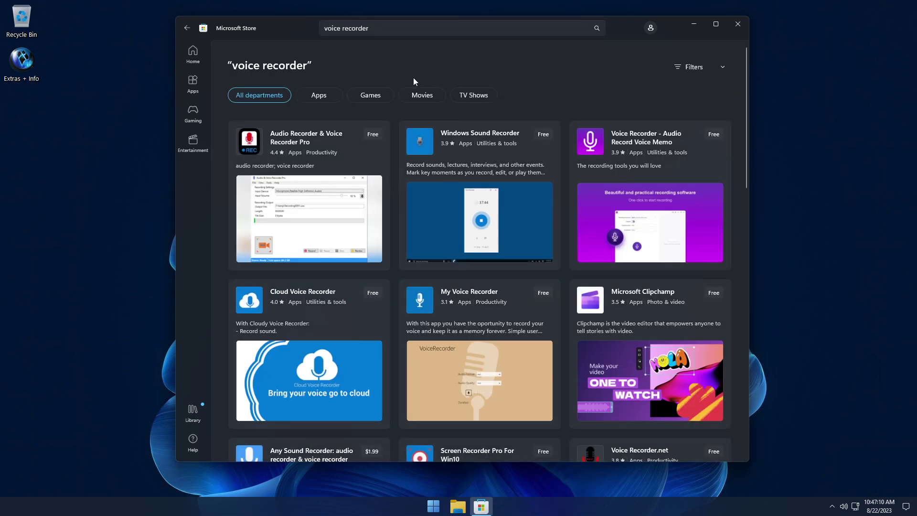
left_click(485, 134)
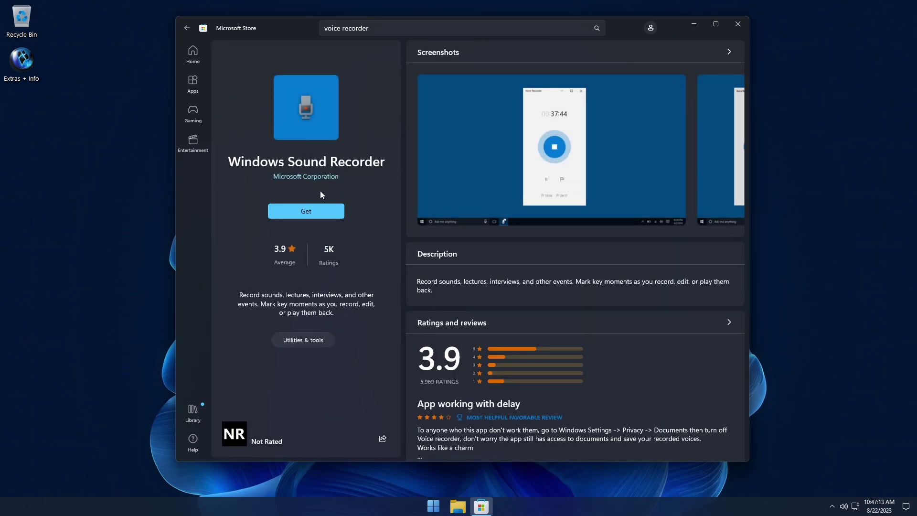
left_click(309, 210)
Check the Apps folder in the Start menu for the newly installed apps and close the Microsoft Store
left_click(433, 505)
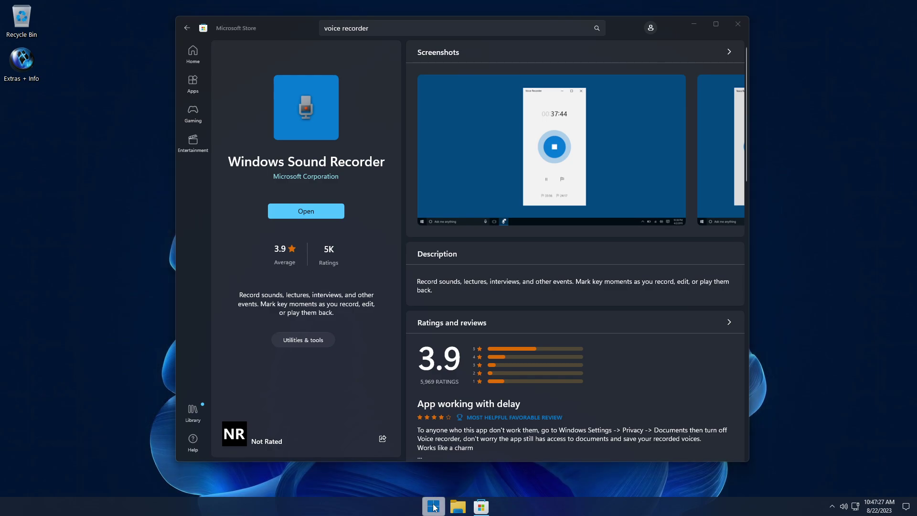
left_click(375, 312)
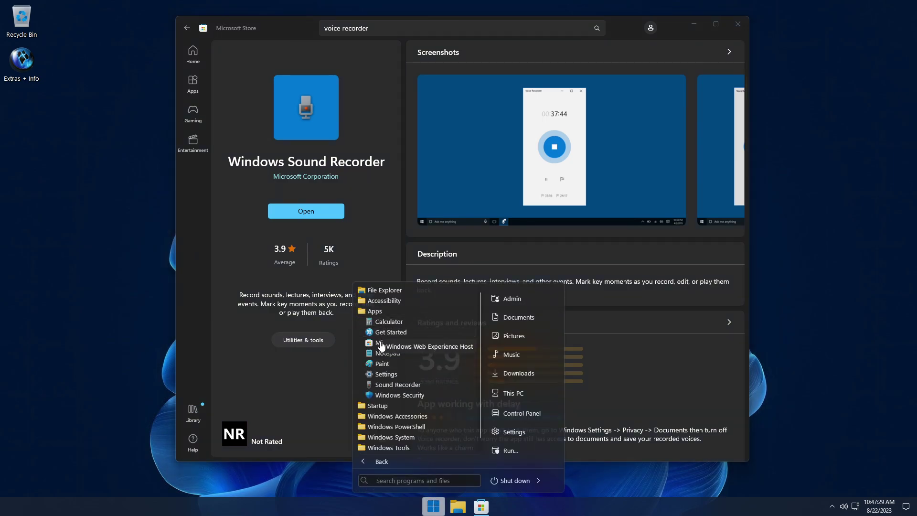
left_click(738, 28)
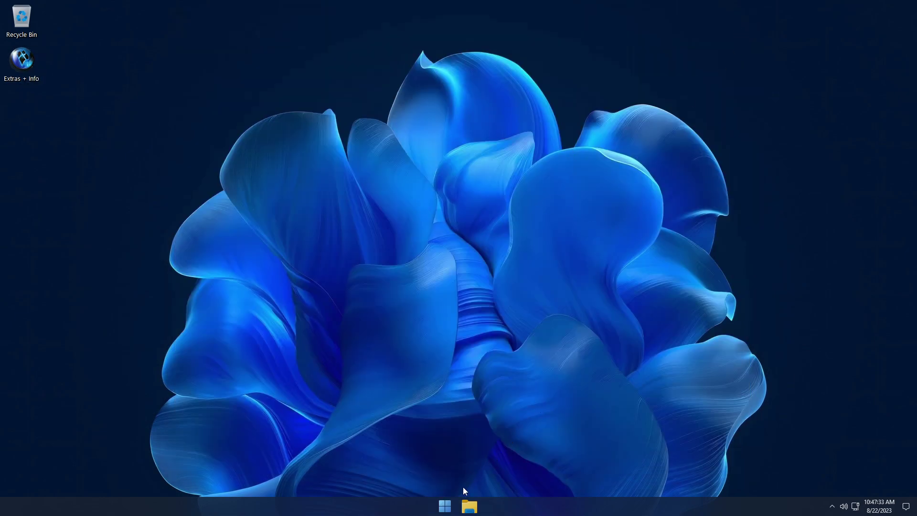
Launch Calculator from the Apps folder of the Start menu and move its window below the desktop icons
left_click(449, 507)
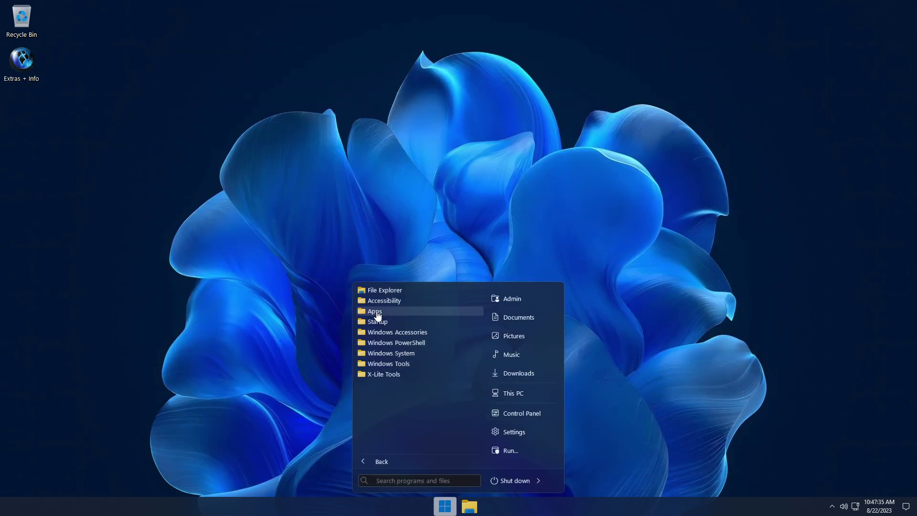
left_click(377, 313)
left_click(386, 321)
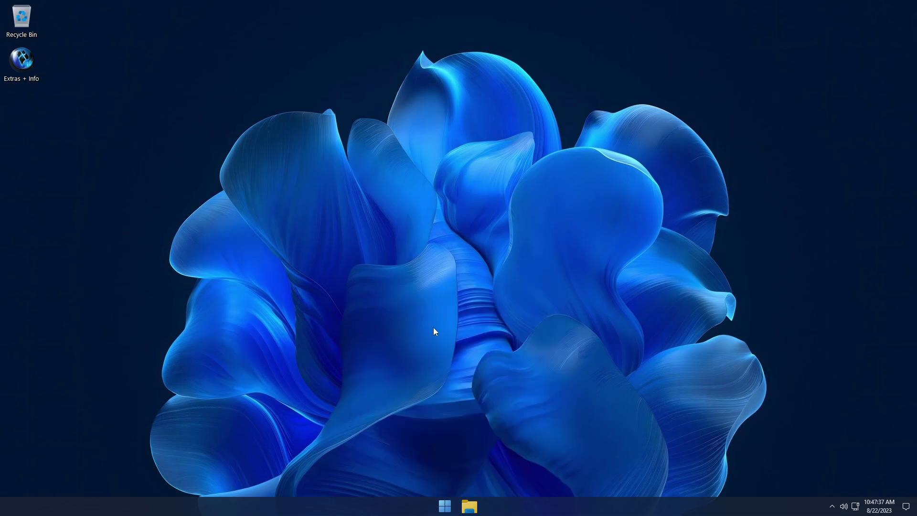
left_click_drag(140, 51, 115, 137)
Launch Notepad from the Apps folder, shrink its window and place it beside Calculator, and add a second blank tab
left_click(433, 506)
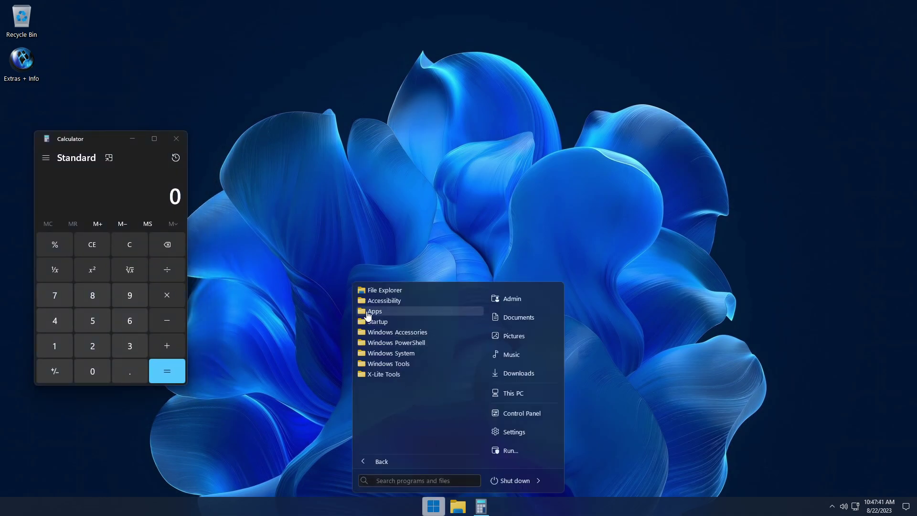
left_click(377, 312)
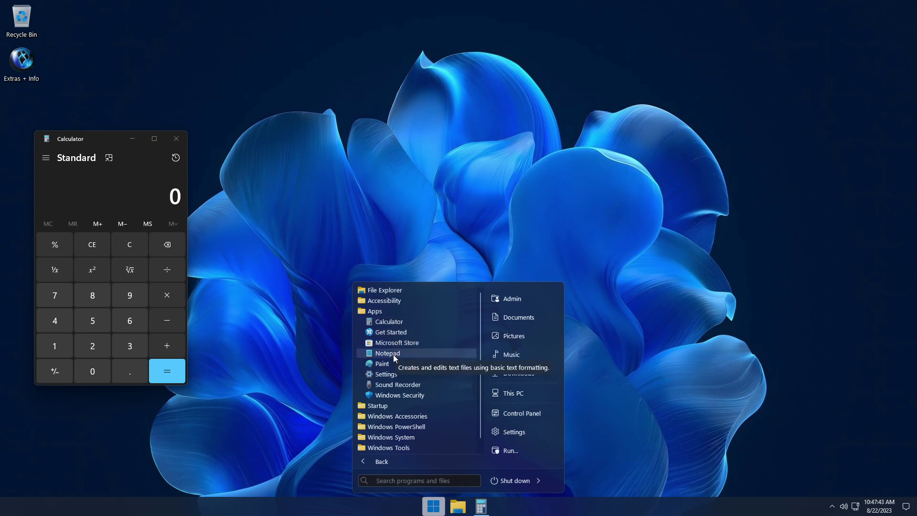
left_click(387, 353)
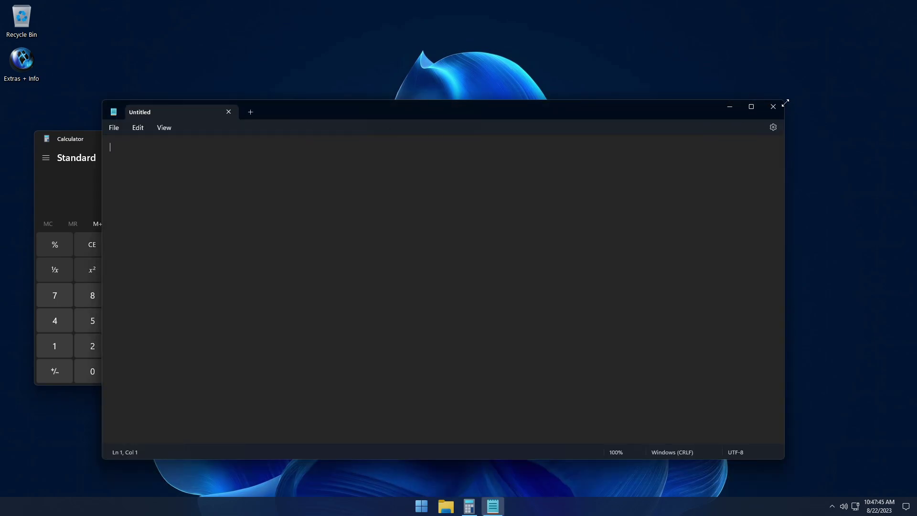
left_click_drag(785, 102, 430, 256)
left_click_drag(330, 261, 421, 224)
left_click(344, 231)
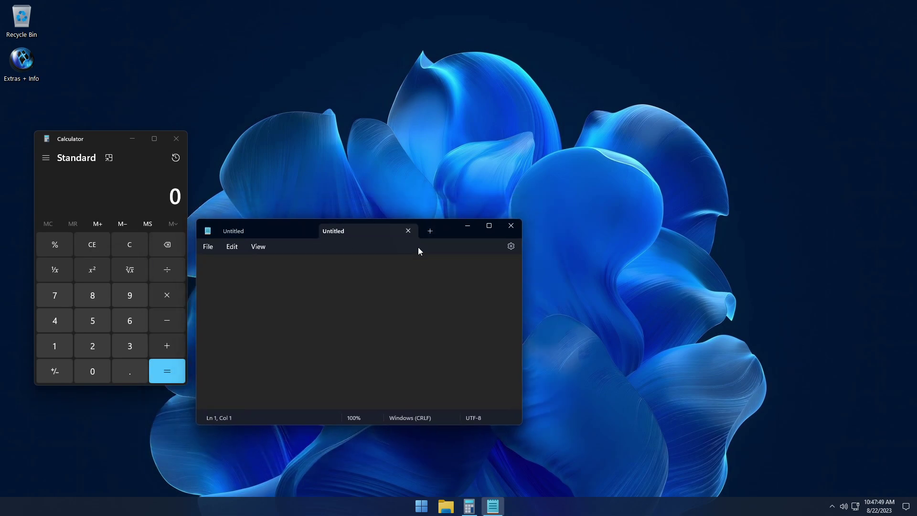
Launch Paint from the Apps folder of the Start menu, shrink its window and place it beside the Notepad window
left_click(422, 506)
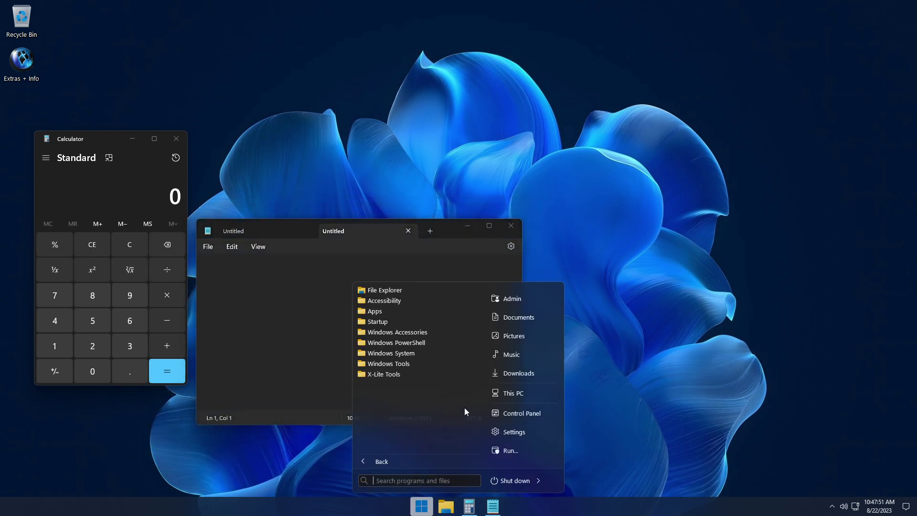
left_click(413, 312)
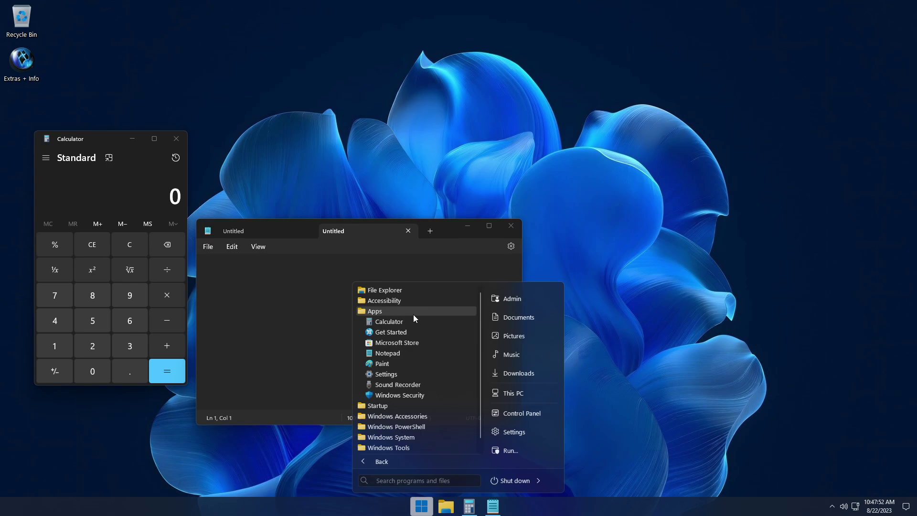
left_click(387, 364)
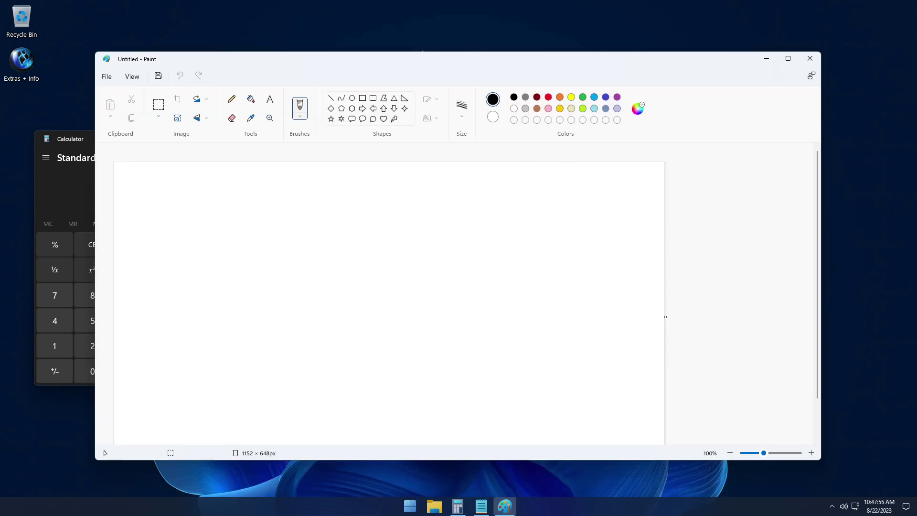
left_click_drag(422, 50, 493, 19)
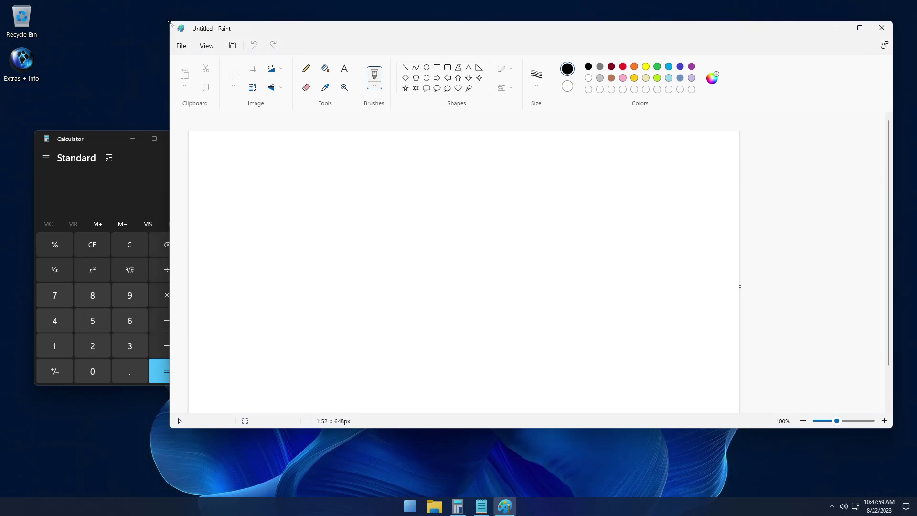
mouse_move(167, 21)
left_mouse_down()
mouse_move(423, 131)
mouse_move(549, 76)
left_mouse_up()
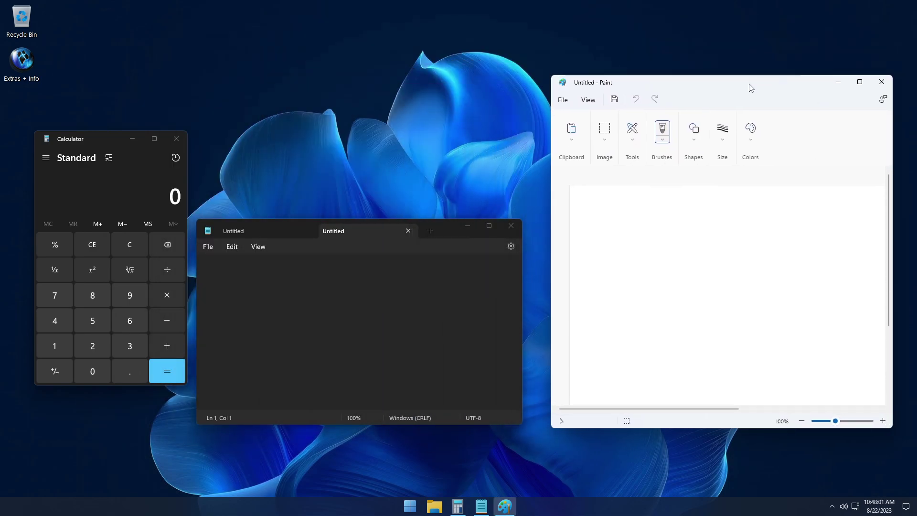
left_click_drag(749, 85, 752, 34)
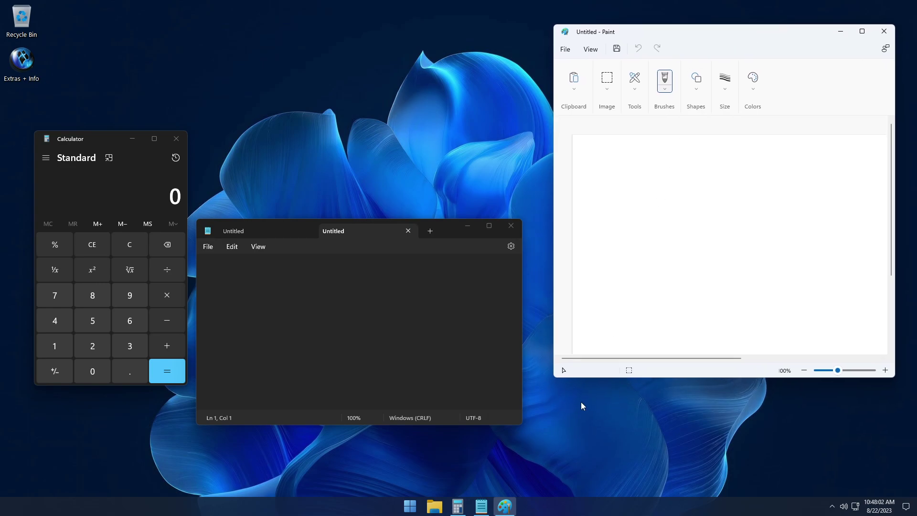
Launch the classic Calculator from the Windows Accessories folder and move its window above the modern Notepad window
left_click(409, 505)
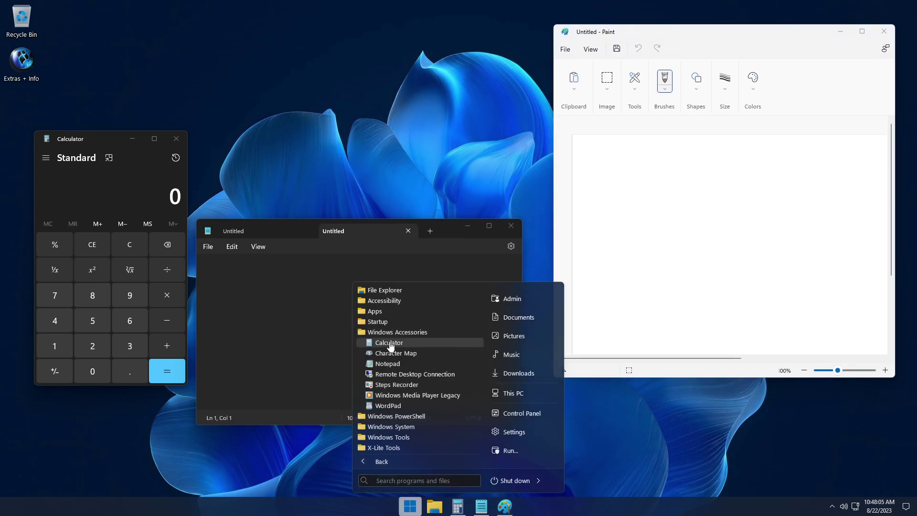
left_click(394, 343)
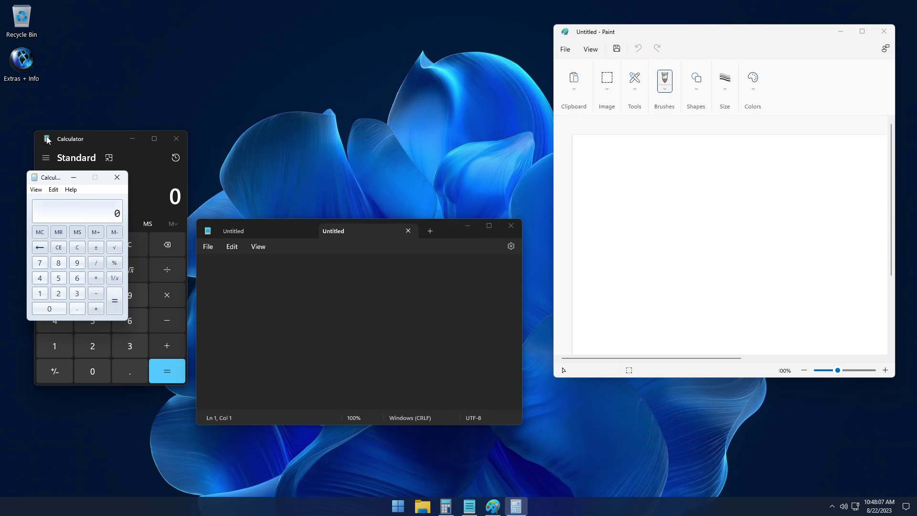
left_click_drag(40, 179, 434, 57)
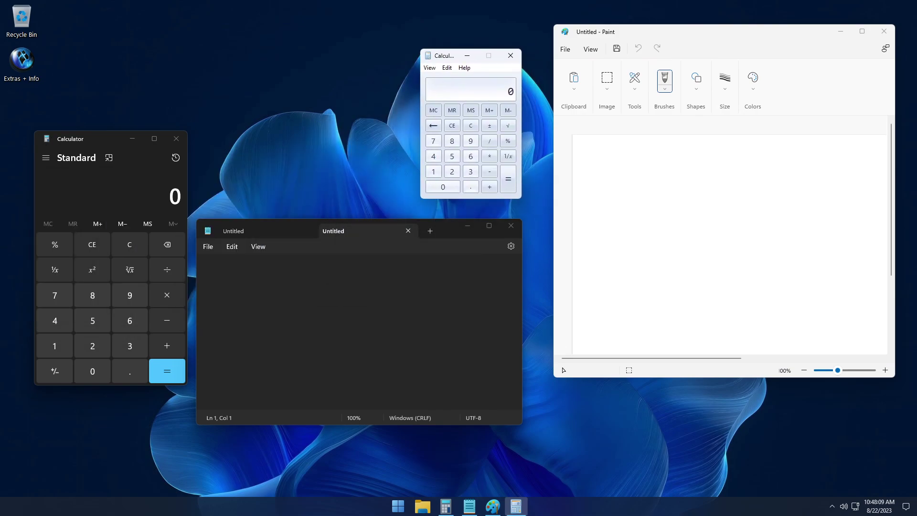
Launch the classic Notepad from Windows Accessories, dismiss its new-version notice, and fit the shortened window above the modern Calculator
left_click(393, 510)
left_click(395, 332)
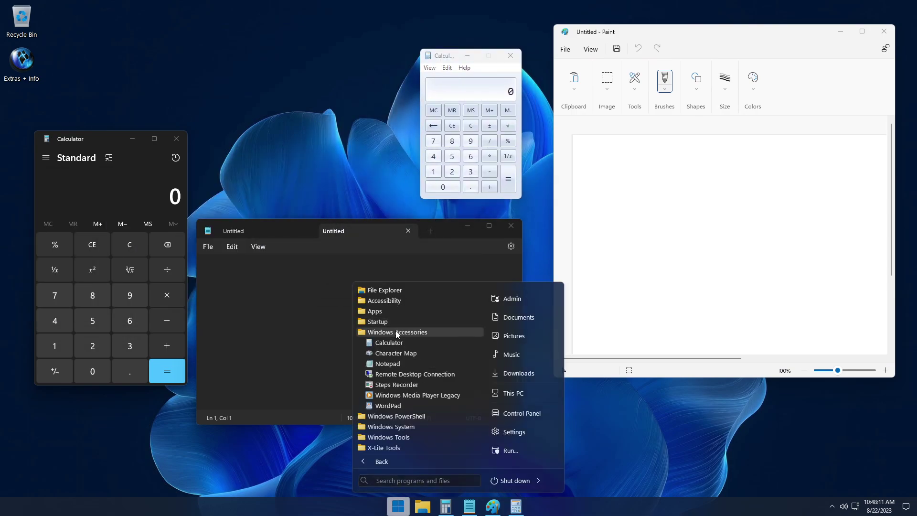
left_click(388, 364)
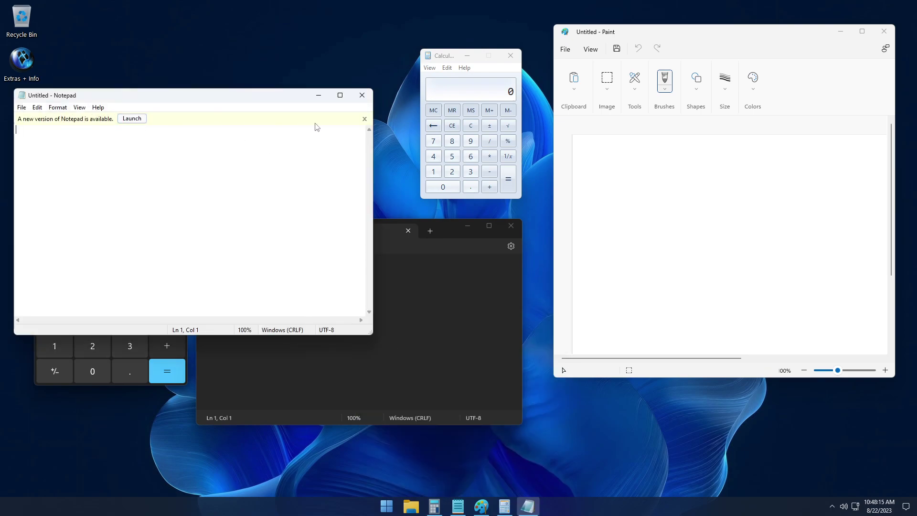
left_click(363, 119)
left_click_drag(266, 95, 303, 19)
left_click_drag(406, 259, 404, 119)
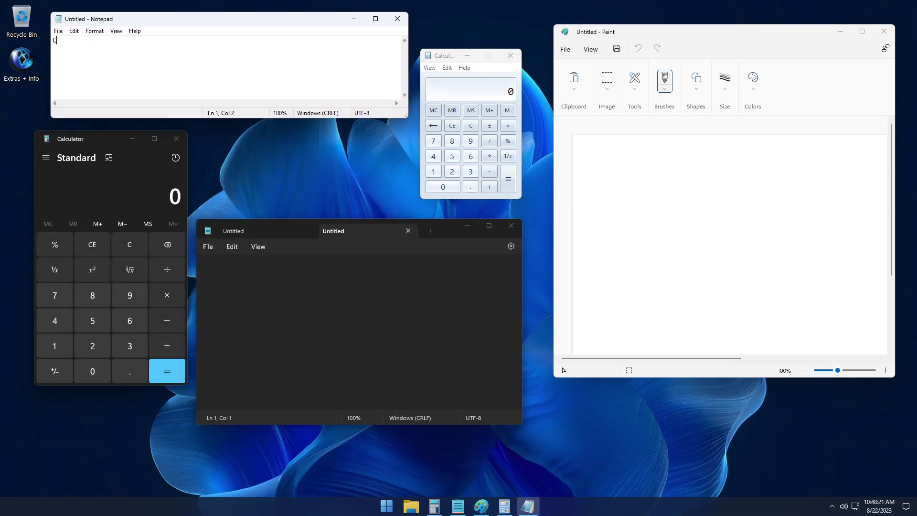
Enter "Classic!" in the classic Notepad and "Modern!" in the second tab of the modern Notepad
type("lassic!")
left_click(313, 290)
type("Modern!")
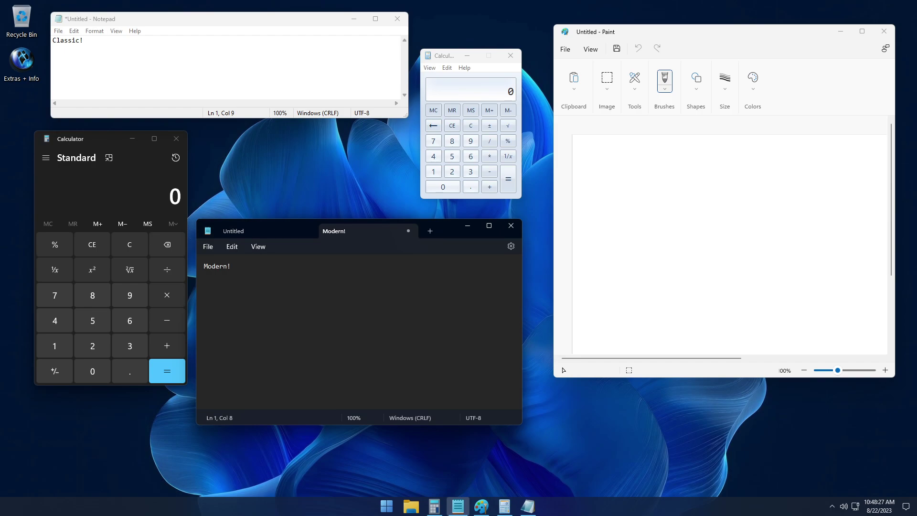
Close both Notepads without saving, and close both Calculators and Paint to clear the desktop
left_click(511, 226)
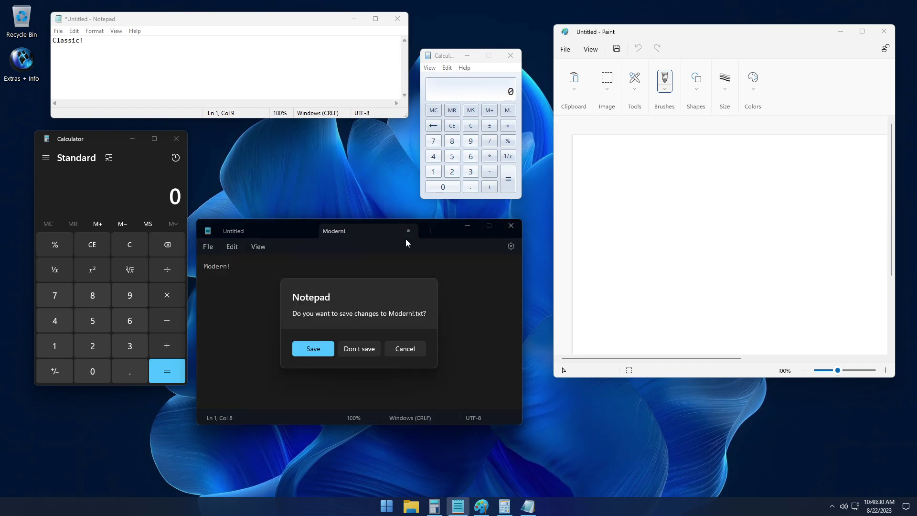
left_click(359, 351)
left_click(397, 19)
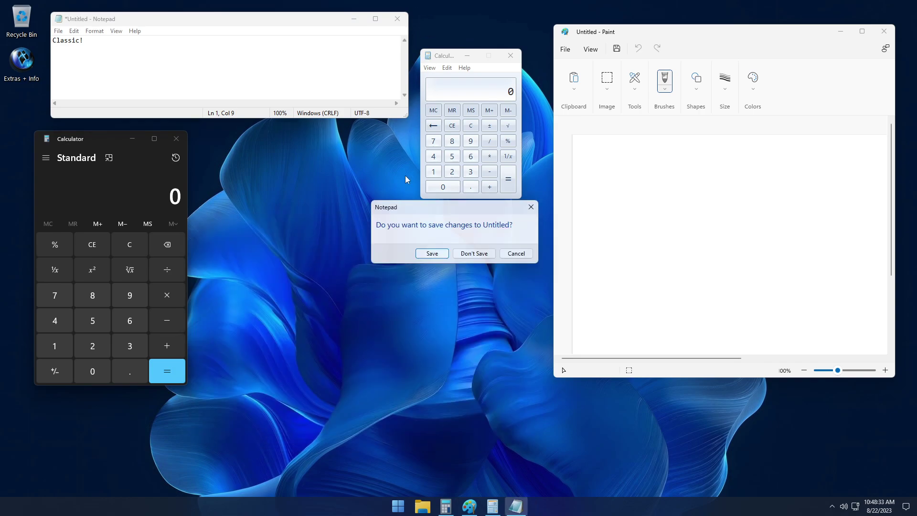
left_click(474, 253)
left_click(511, 55)
left_click(884, 31)
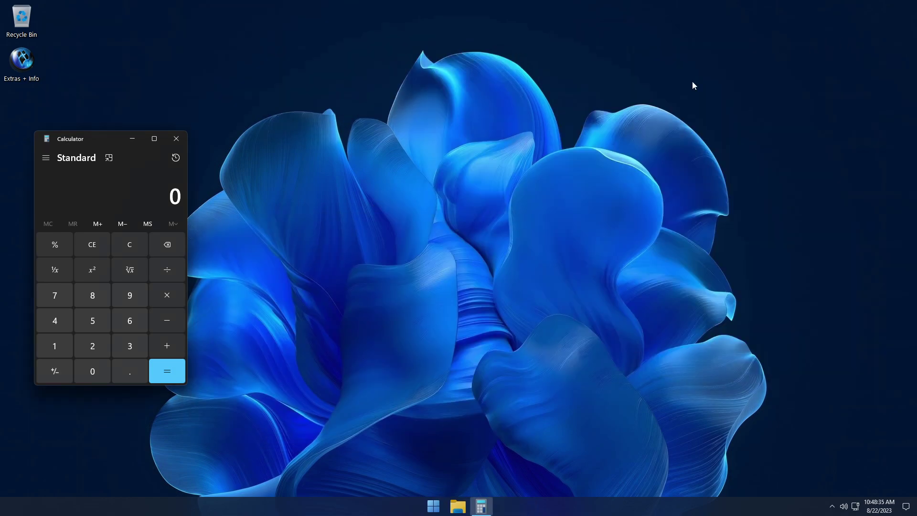
left_click(176, 139)
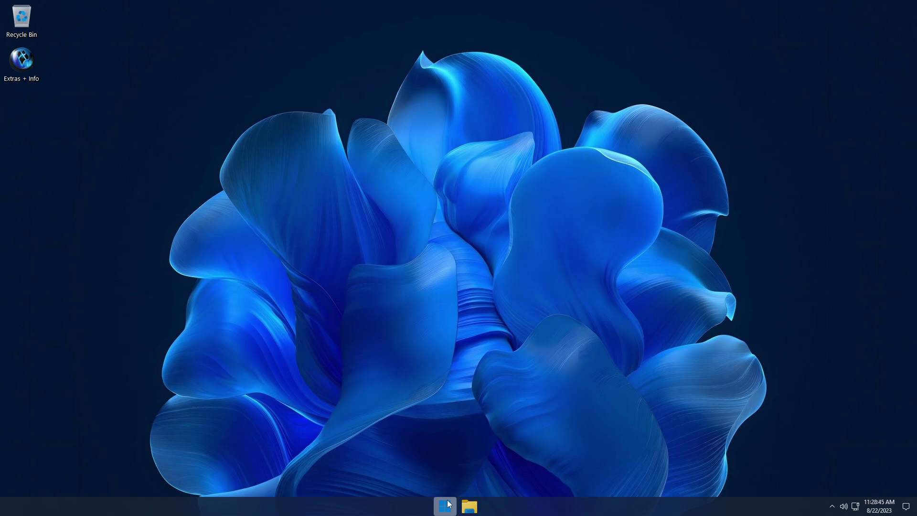
Open Windows Tools from the full app list of the Windows 11 Start menu
left_click(448, 503)
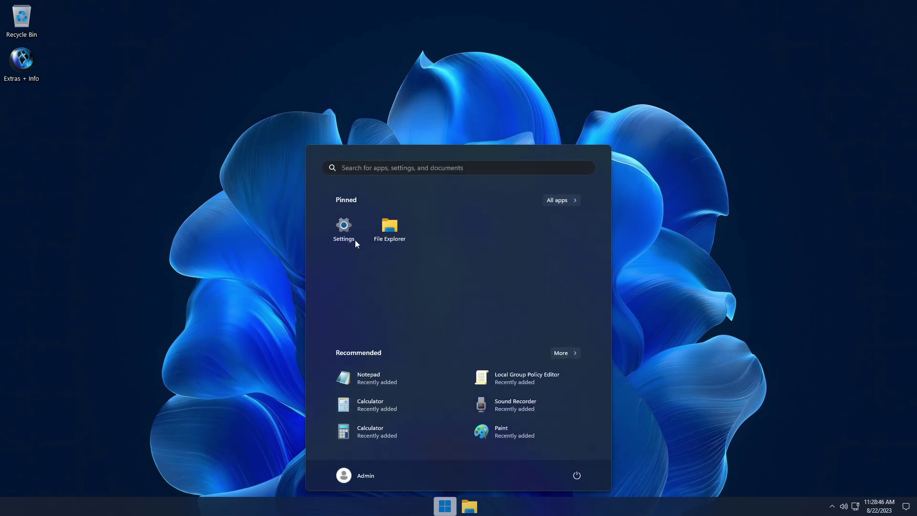
left_click(575, 203)
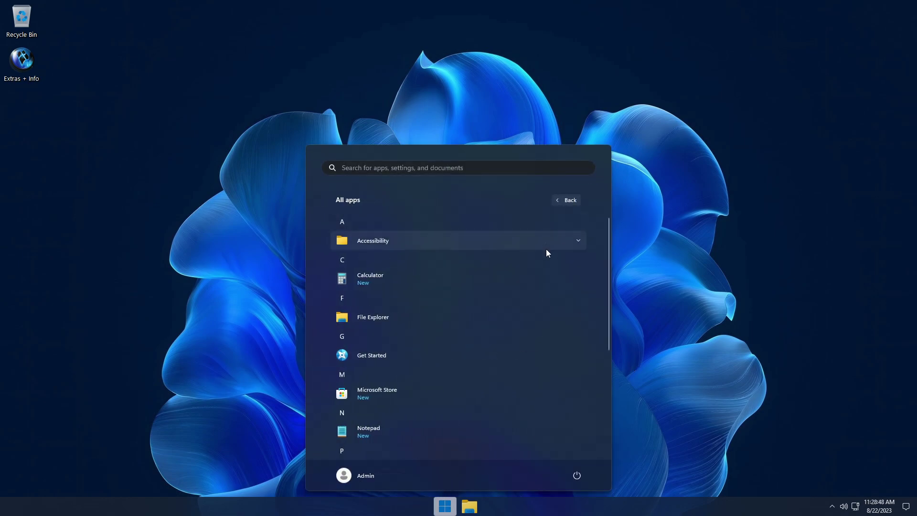
scroll(546, 248, "down", 3)
scroll(540, 330, "down", 2)
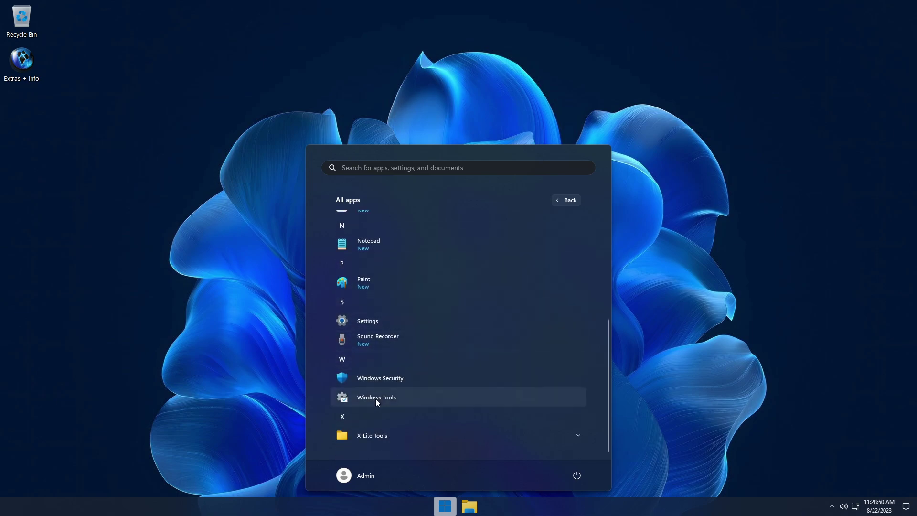
left_click(393, 400)
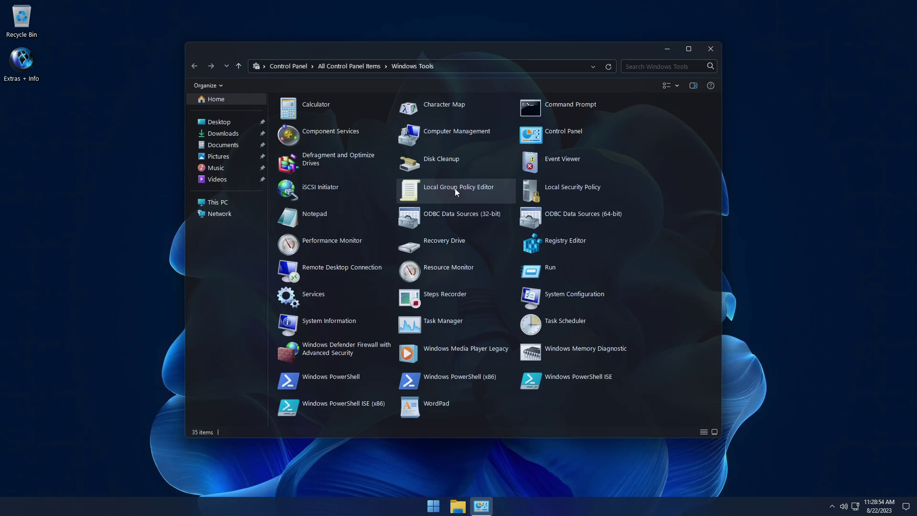
Open the Local Group Policy Editor from Windows Tools, move its window lower on the desktop and widen its policy tree
left_click(566, 188)
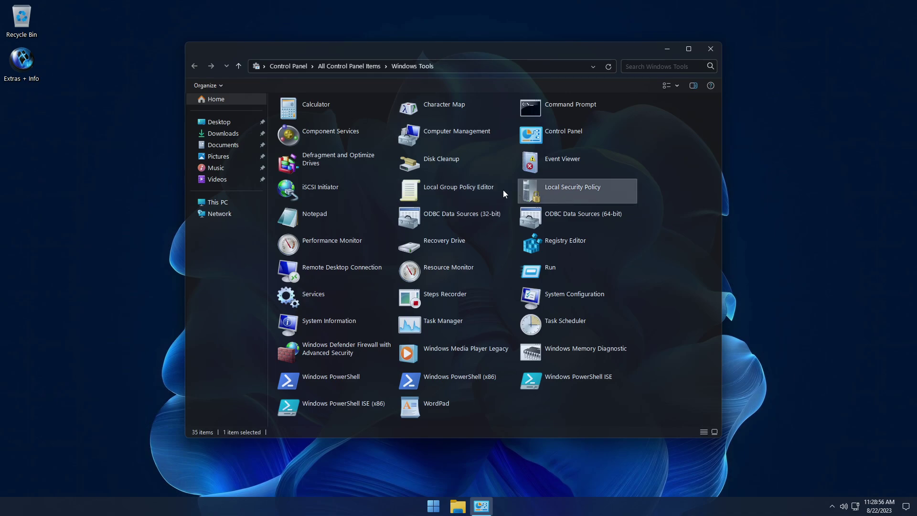
double_click(479, 190)
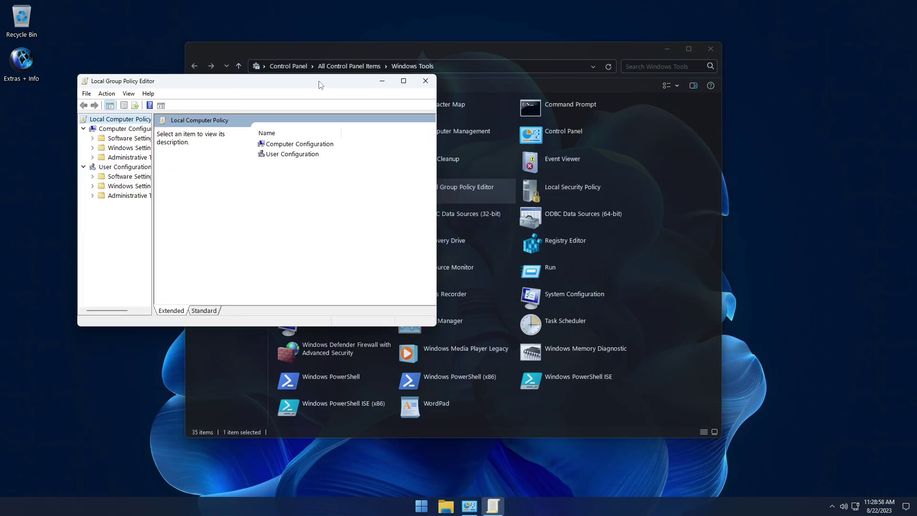
left_click_drag(320, 85, 253, 242)
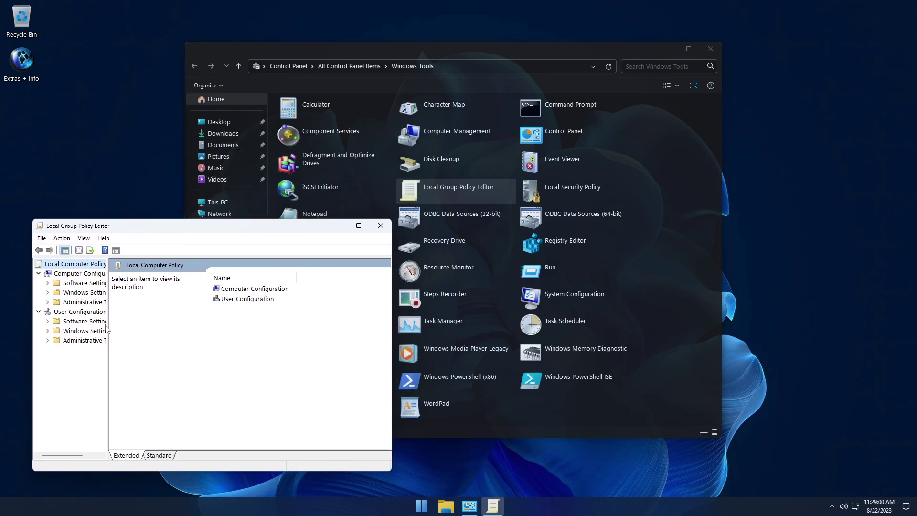
left_click_drag(107, 329, 158, 328)
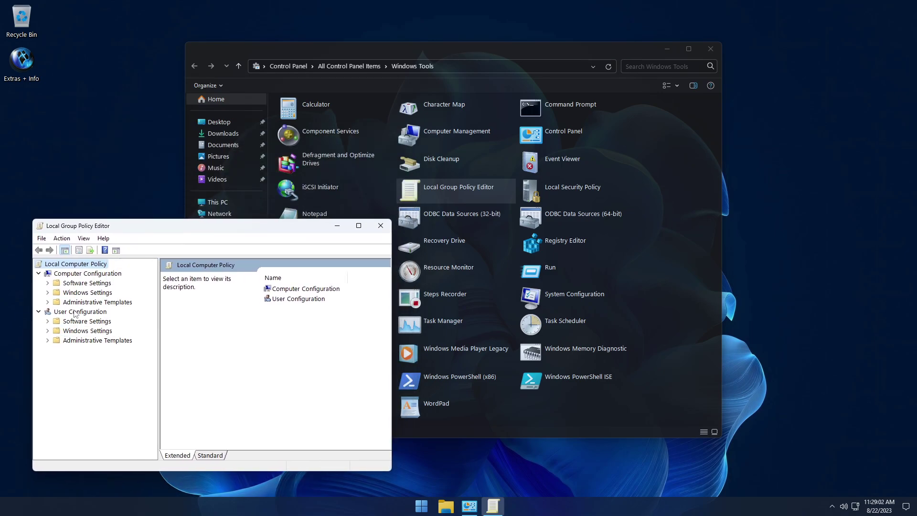
Expand Administrative Templates under Computer Configuration and User Configuration, making the editor window taller to fit the whole tree
left_click(48, 301)
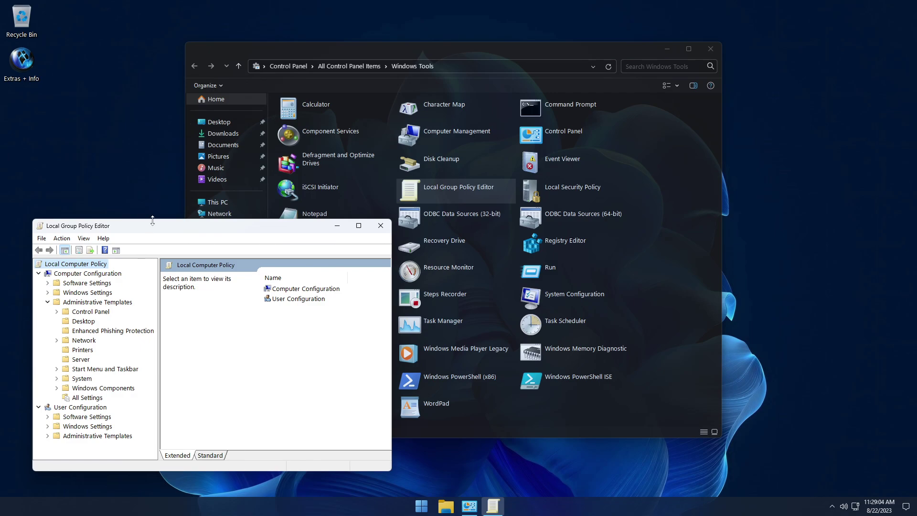
left_click_drag(152, 220, 148, 67)
left_click(48, 283)
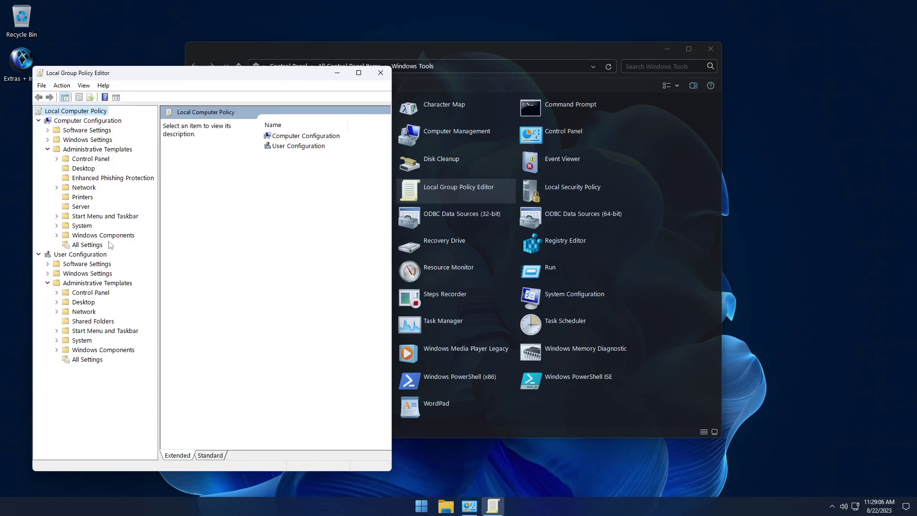
Open Local Security Policy from Windows Tools, minimize Windows Tools, and place the enlarged policy window beside the Group Policy Editor with a wider tree
left_click(503, 54)
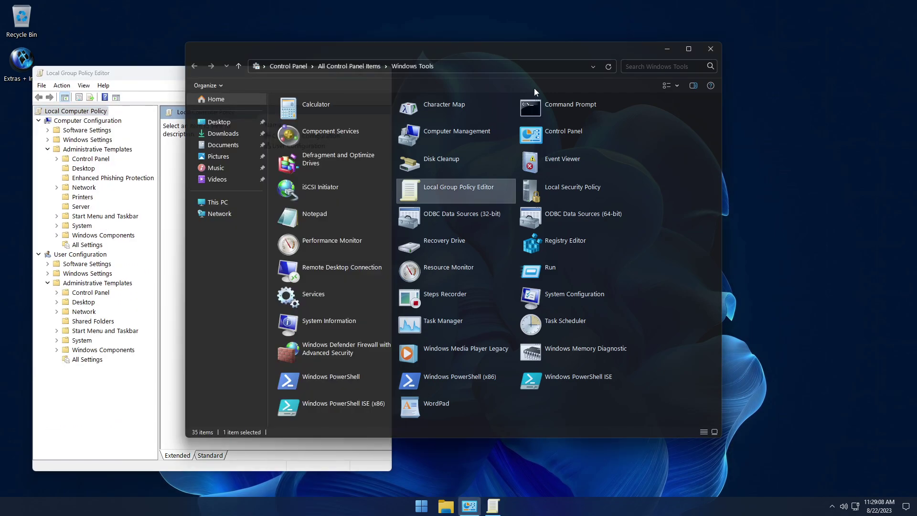
left_click(560, 188)
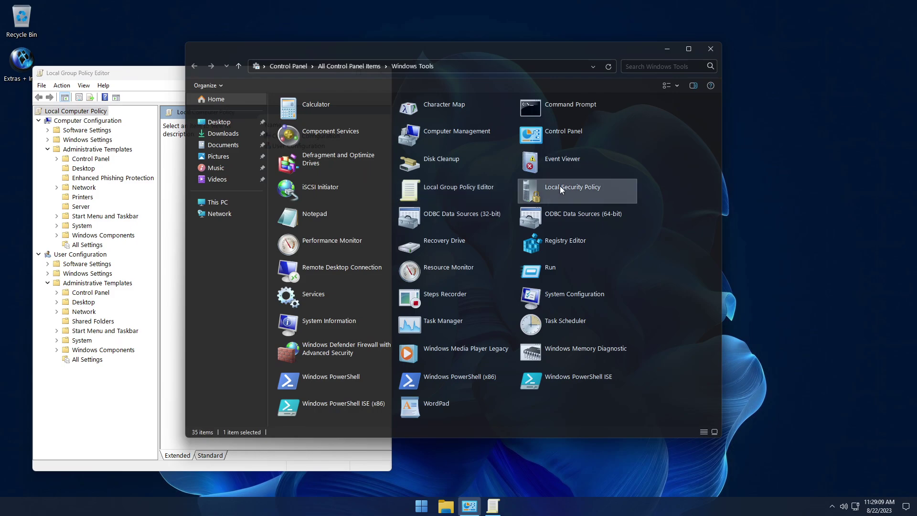
left_click(667, 50)
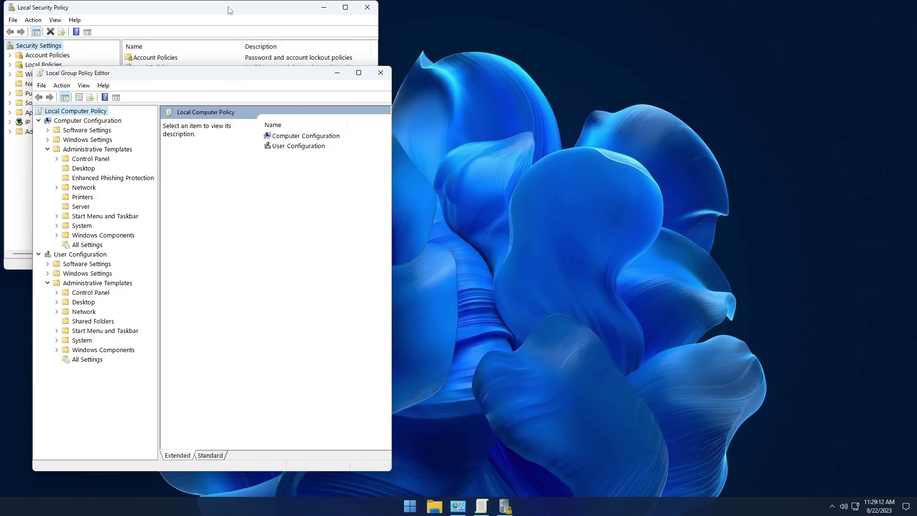
left_click_drag(230, 10, 622, 85)
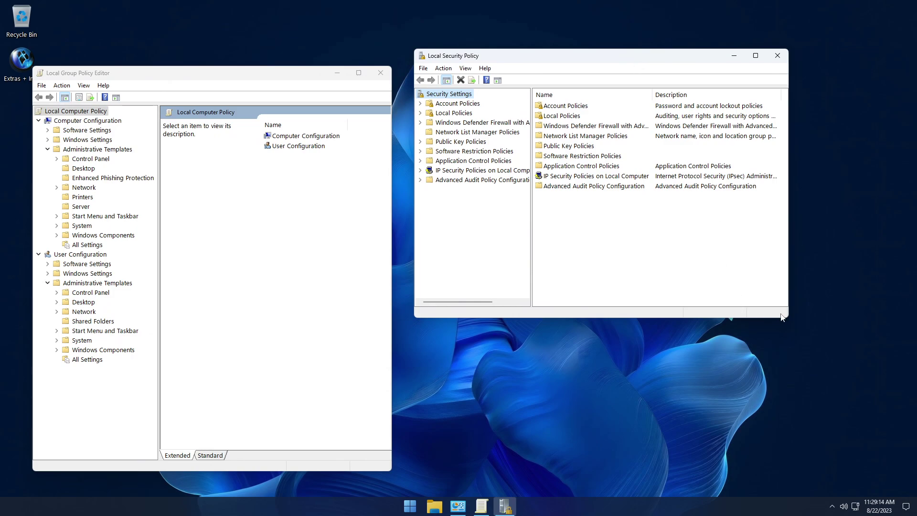
left_click_drag(787, 318, 885, 386)
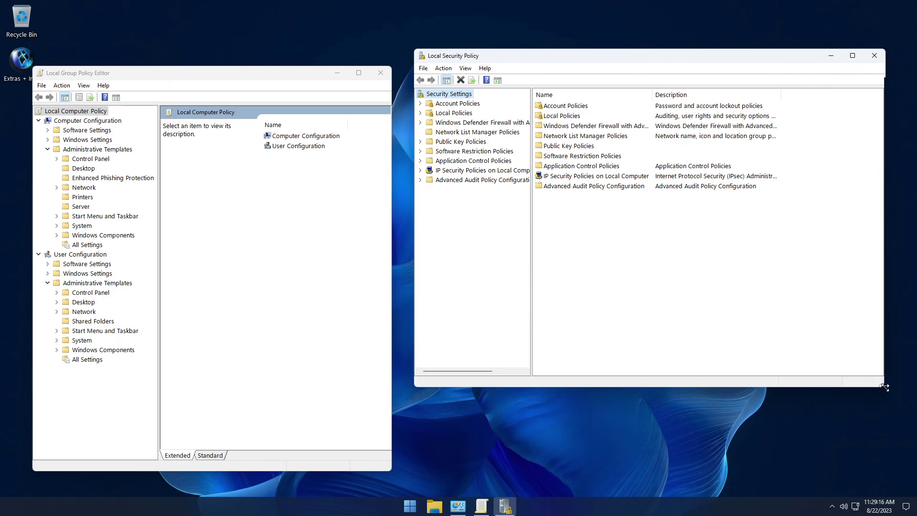
left_click_drag(532, 303, 590, 308)
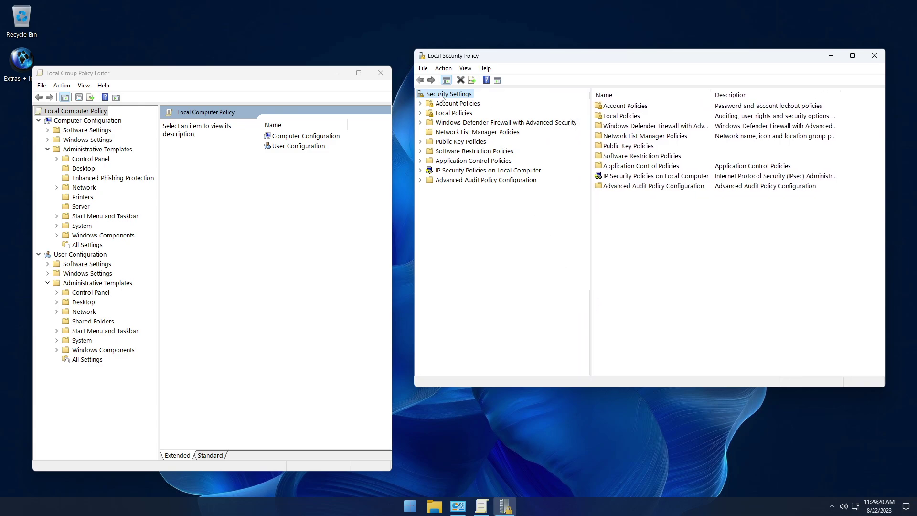
Align the Local Group Policy Editor window with the Local Security Policy window and close Local Security Policy
left_click_drag(293, 73, 311, 55)
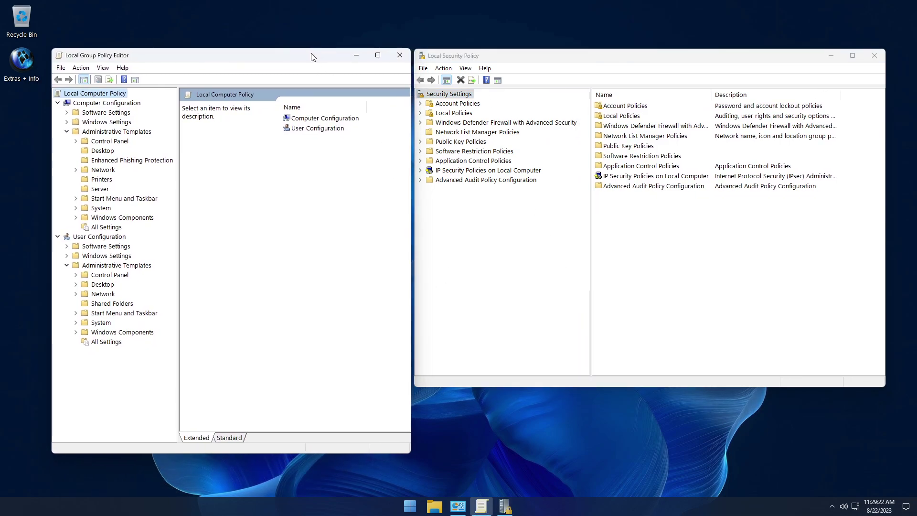
left_click(875, 56)
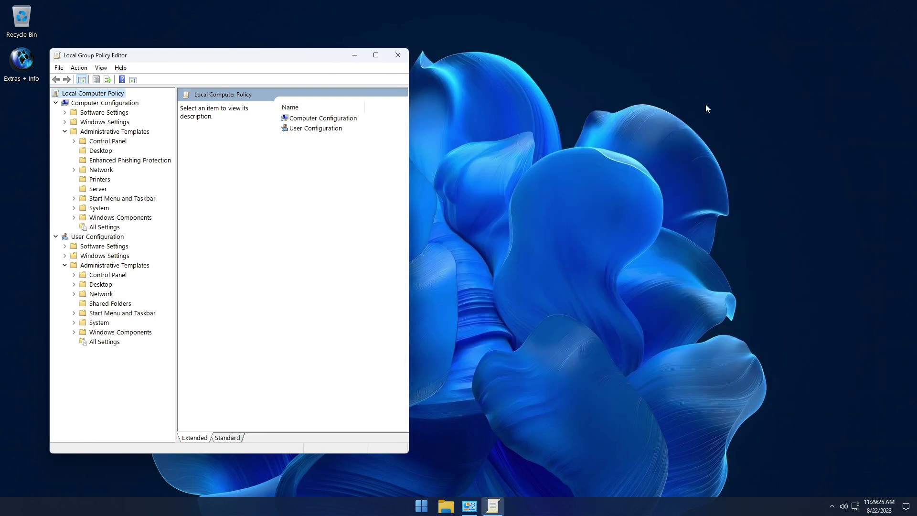
Close the Local Group Policy Editor and open the Widgets Installer folder inside the Optional folder of X-Lite Tools
left_click(398, 56)
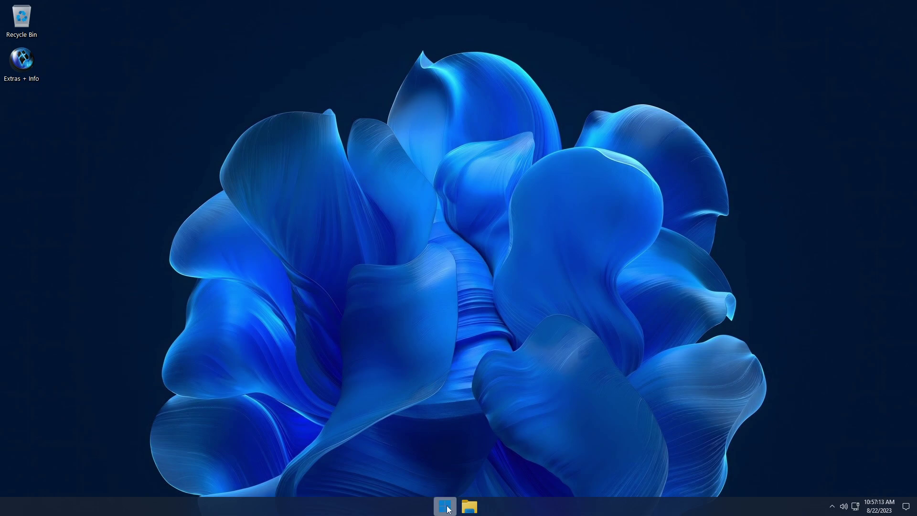
left_click(445, 505)
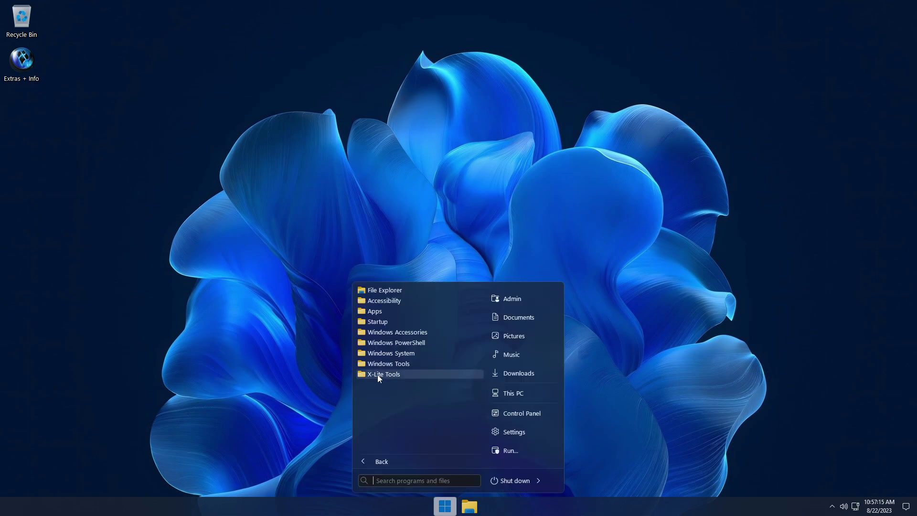
left_click(378, 377)
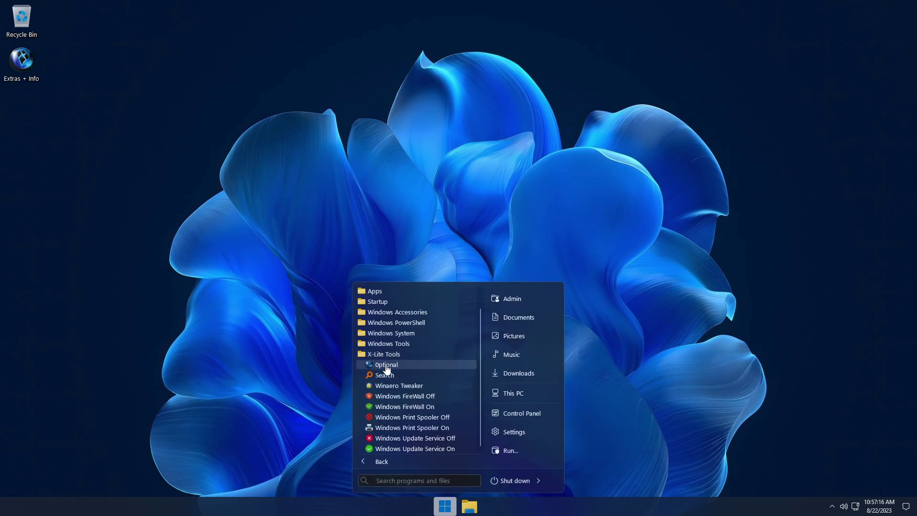
left_click(389, 365)
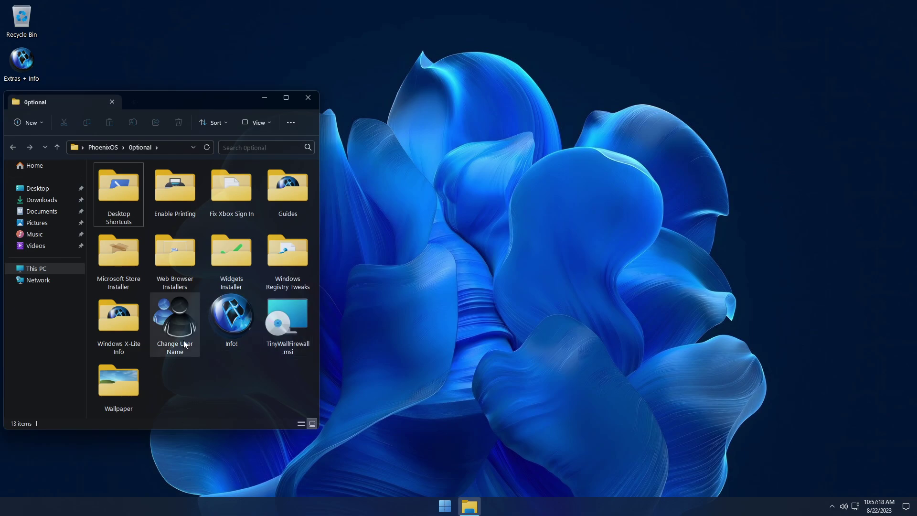
double_click(245, 260)
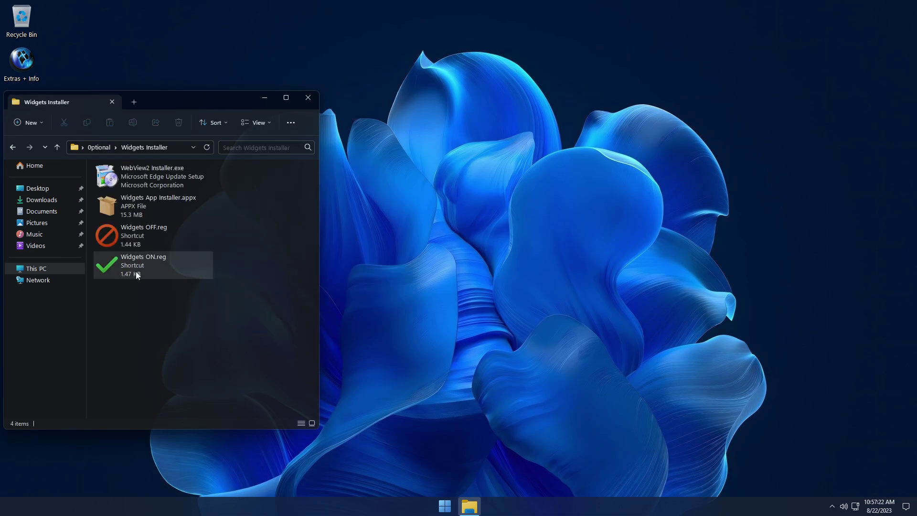
Merge Widgets ON.reg into the registry and confirm the change
left_click(143, 267)
right_click(153, 262)
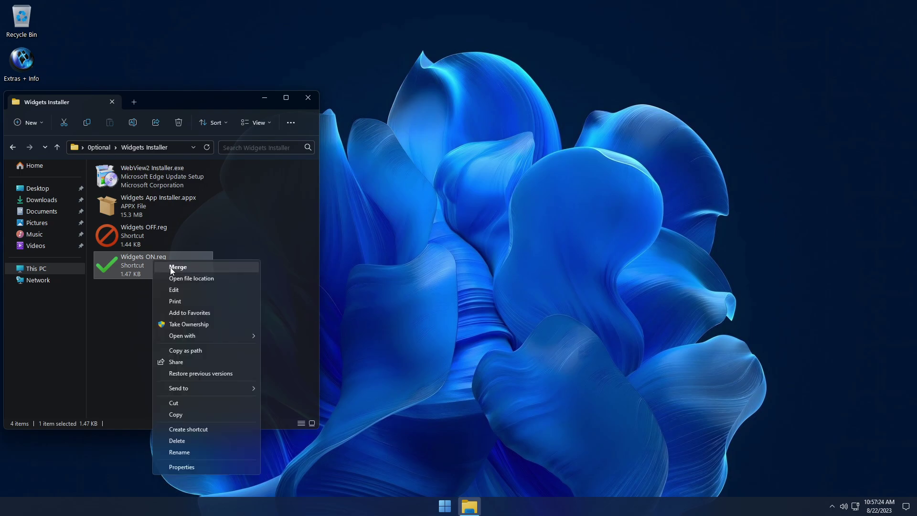
left_click(175, 267)
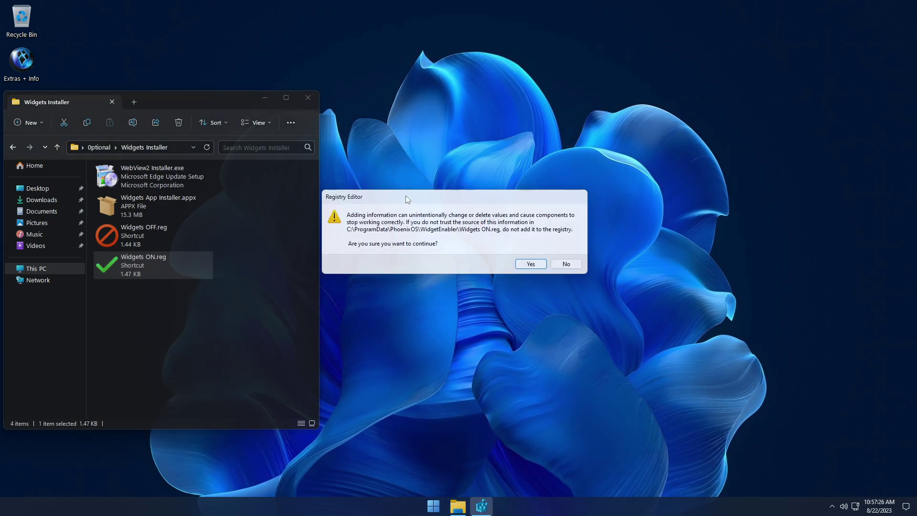
left_click(531, 264)
left_click(565, 256)
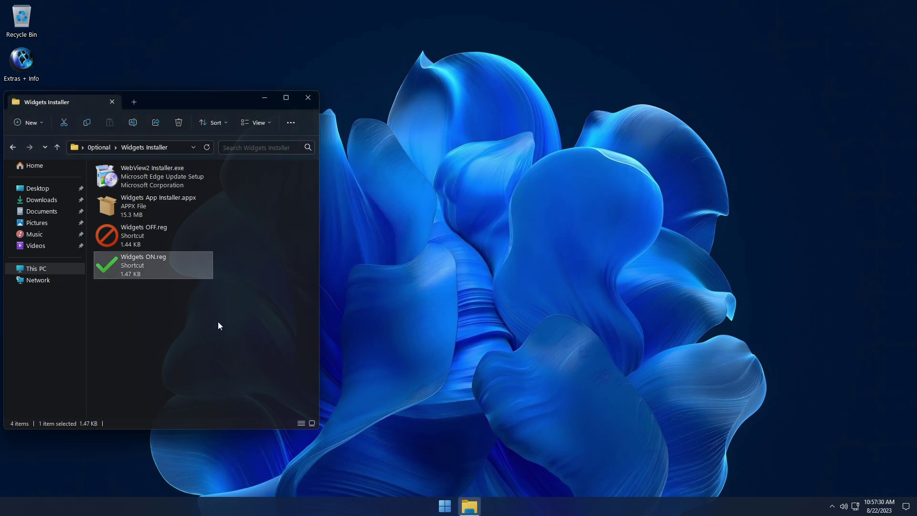
Install the Windows Web Experience Pack from Widgets App Installer.appx, allowing the metered connection, and close the installer
left_click(147, 208)
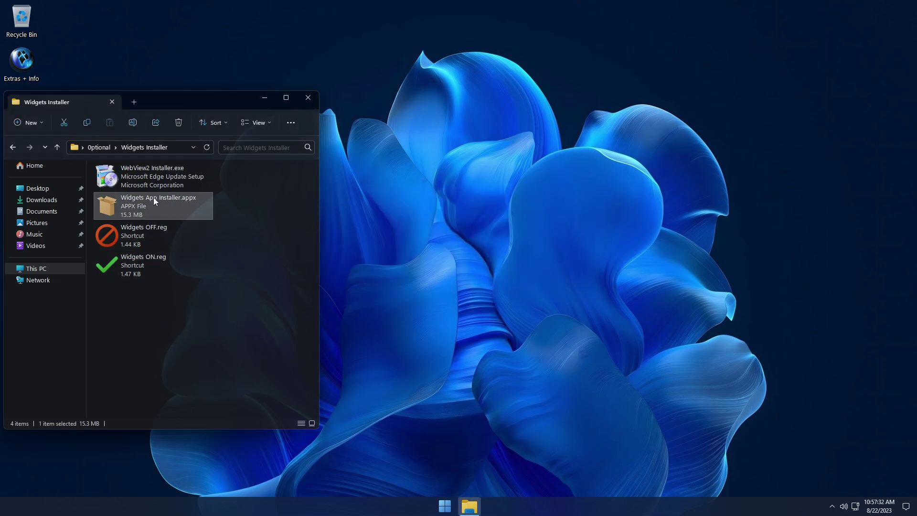
right_click(154, 197)
left_click(174, 207)
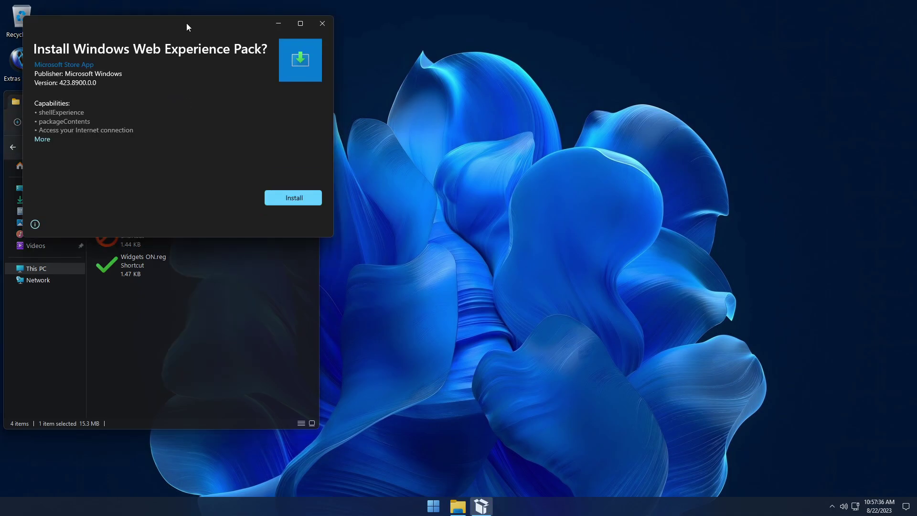
left_click(302, 199)
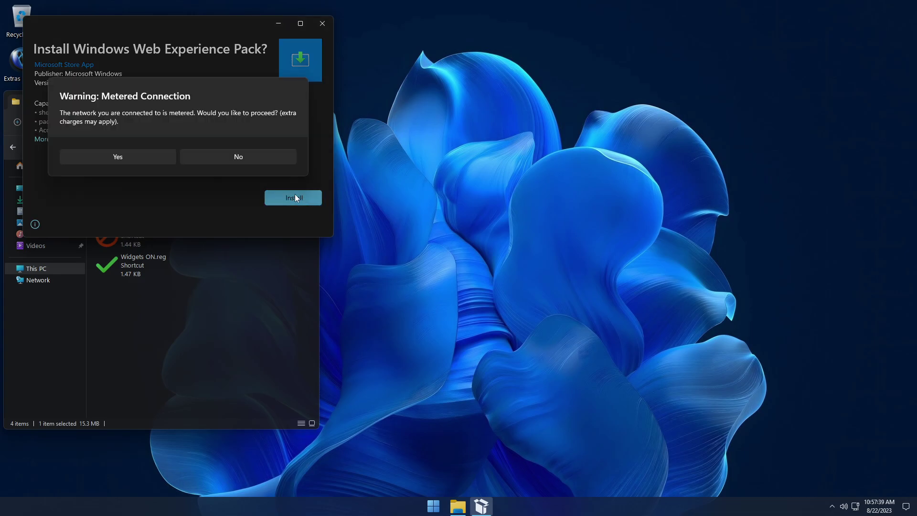
left_click(118, 157)
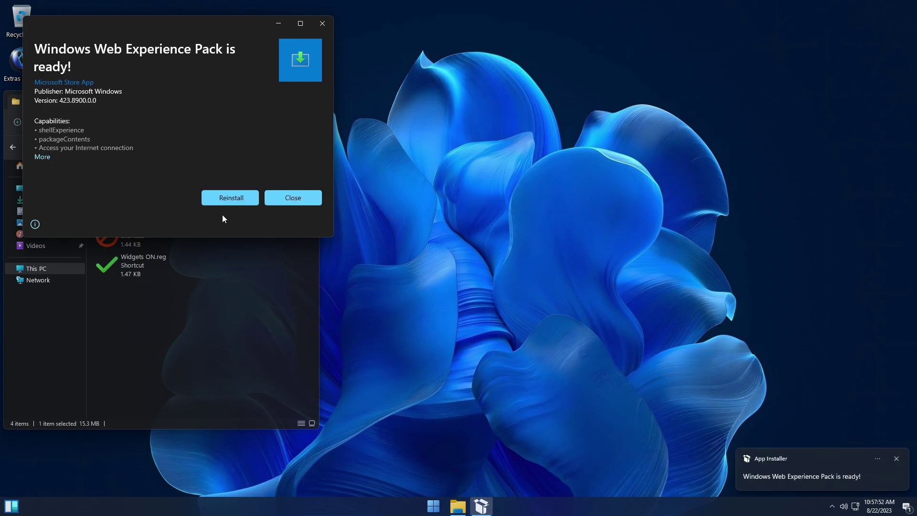
left_click(299, 199)
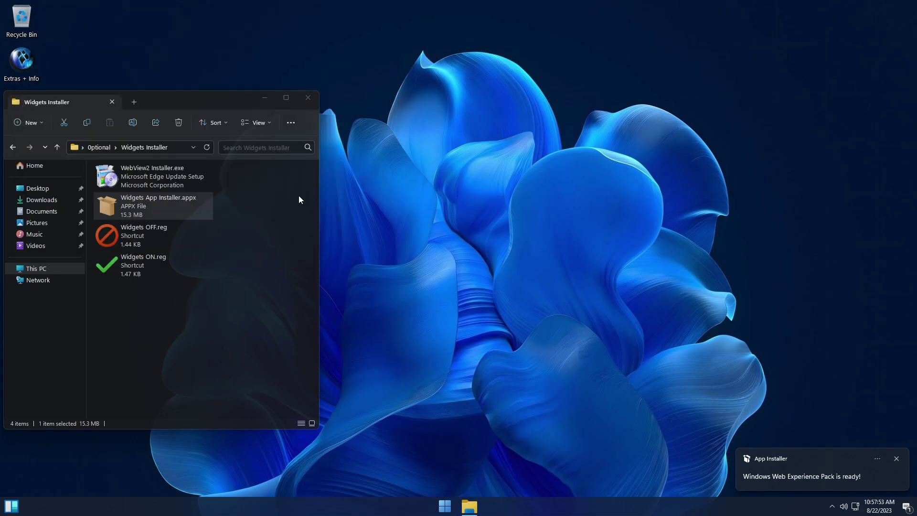
Run WebView2 Installer.exe and move its setup window clear of the Widgets Installer folder
left_click(145, 175)
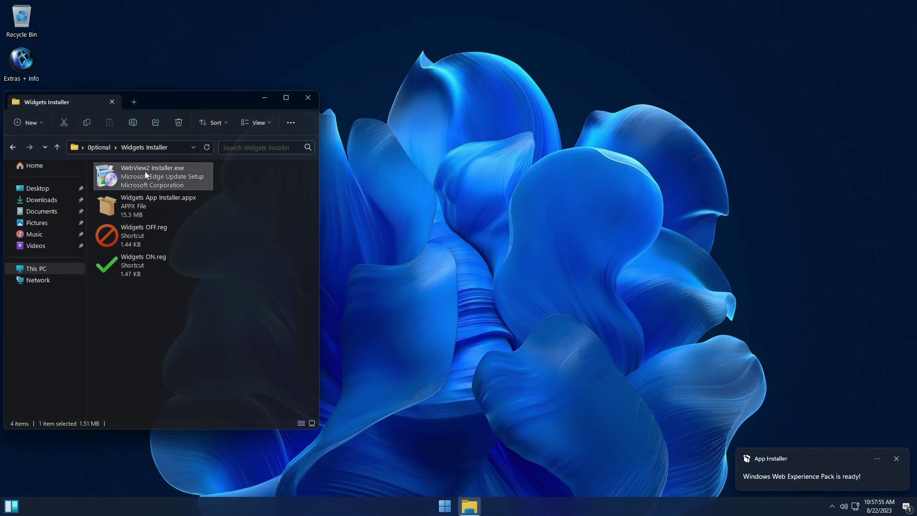
right_click(181, 177)
left_click(206, 185)
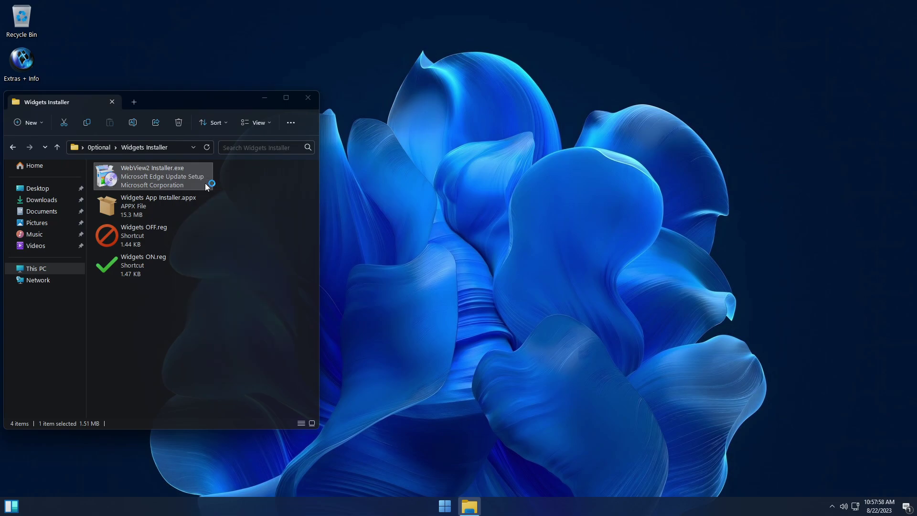
left_click_drag(505, 168, 618, 31)
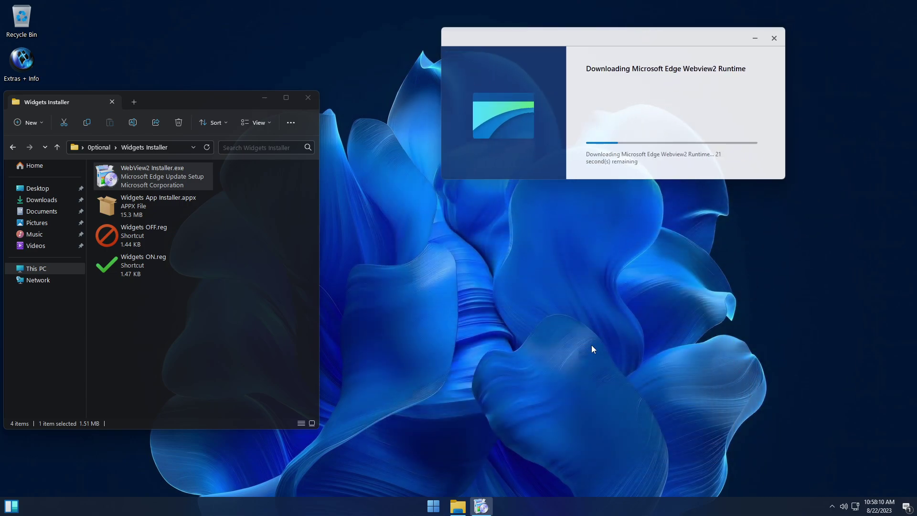
Go back to the Optional folder, open Web Browser Installers, and move the WebView2 setup window nearer the desktop's middle
left_click(250, 197)
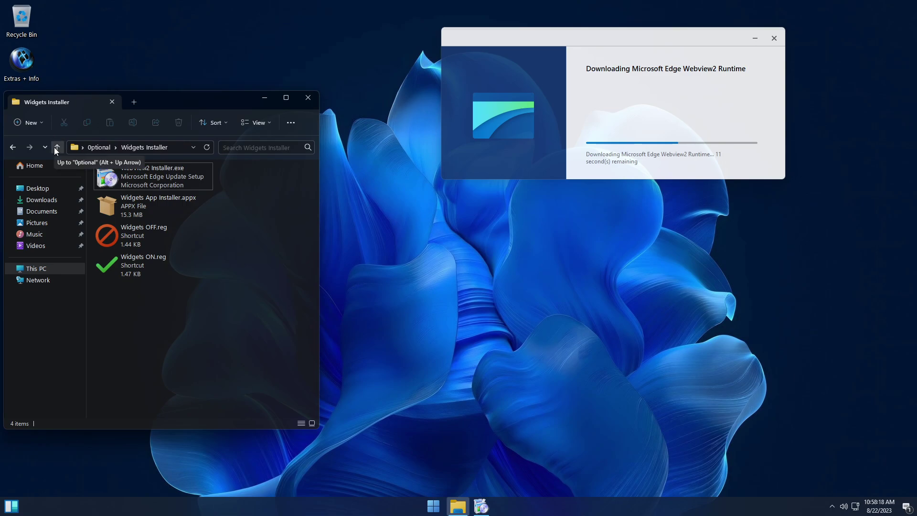
left_click(55, 148)
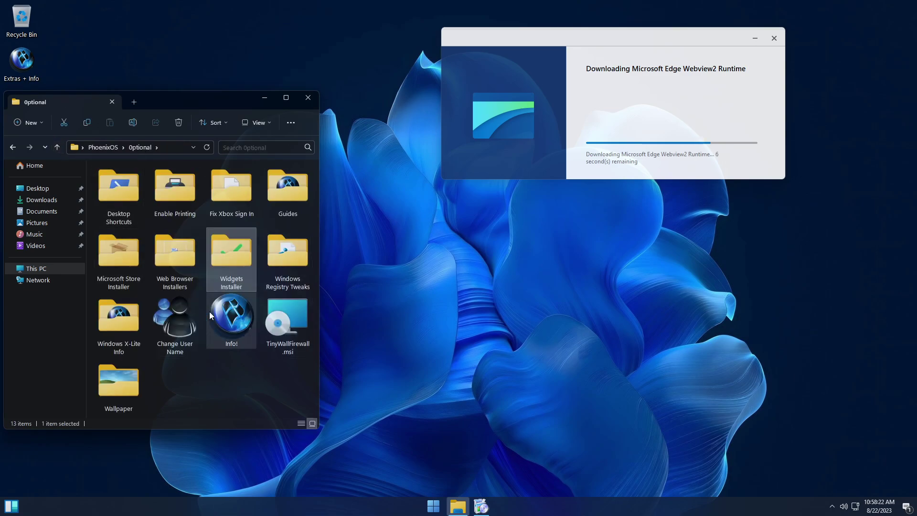
left_click(187, 260)
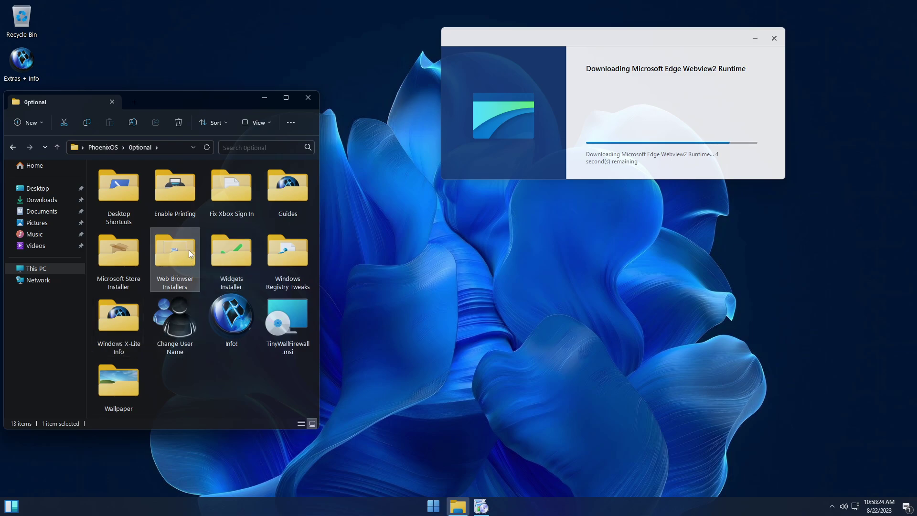
double_click(188, 262)
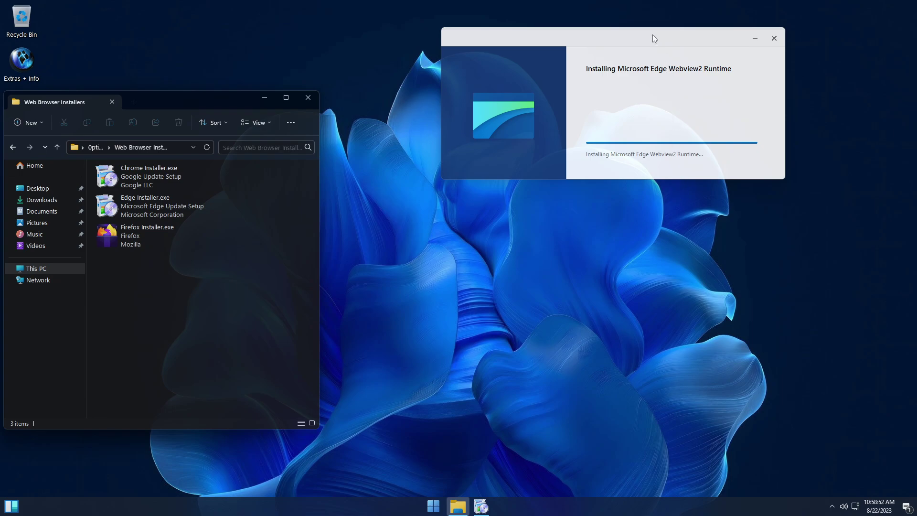
left_click_drag(652, 34, 539, 134)
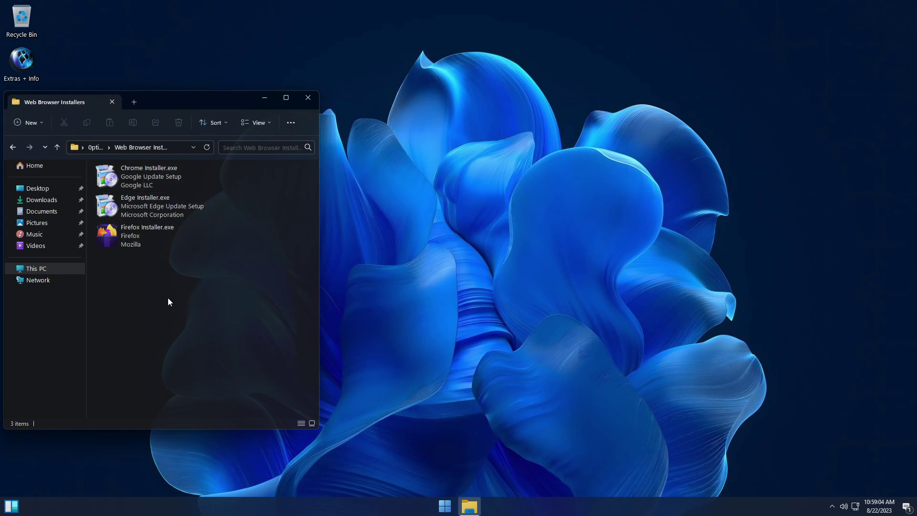
Run Edge Installer.exe and move its setup window to the empty desktop area beside the folder
left_click(157, 213)
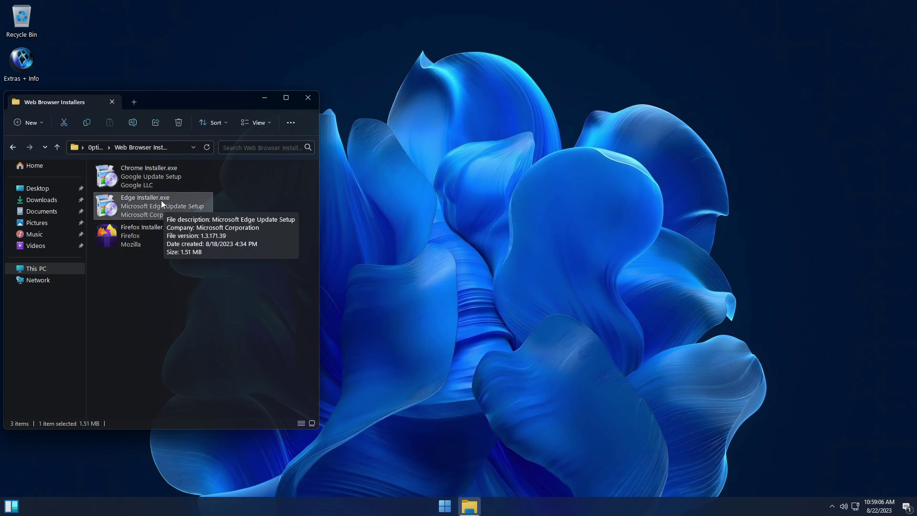
right_click(161, 201)
left_click(185, 208)
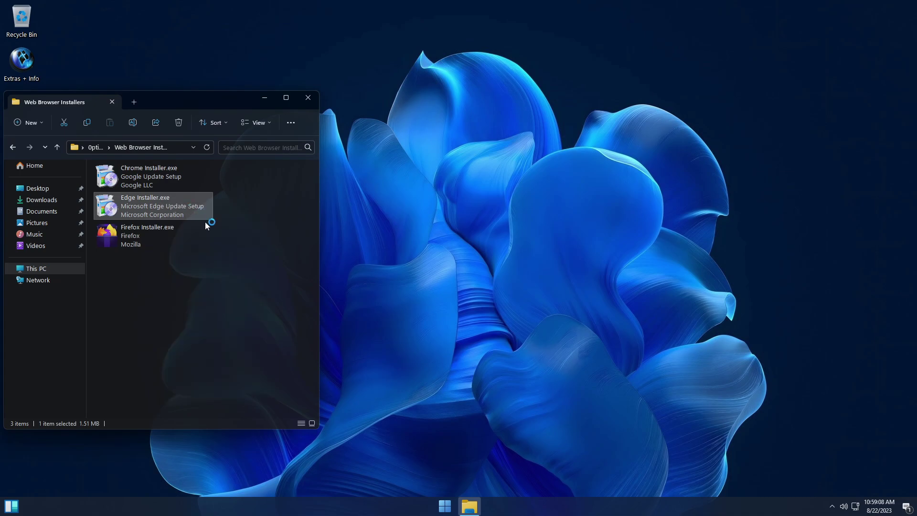
left_click_drag(480, 180, 522, 136)
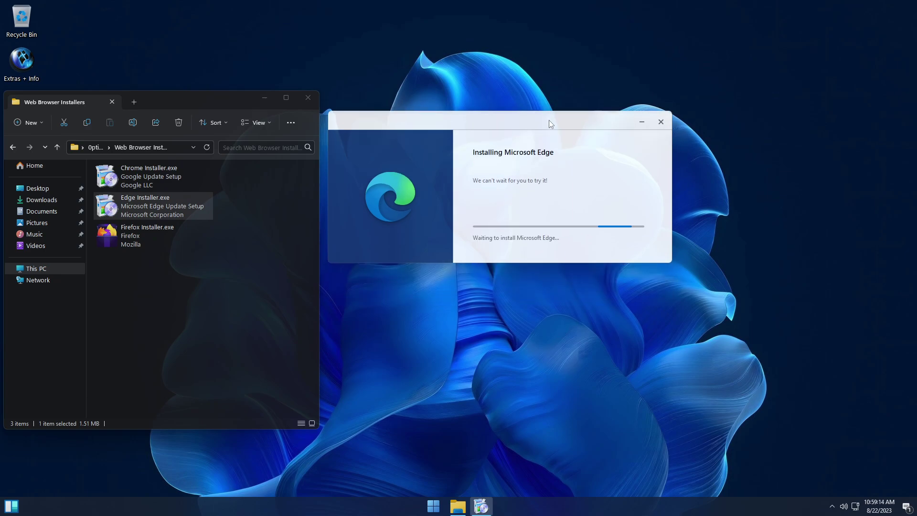
left_click_drag(568, 117, 677, 53)
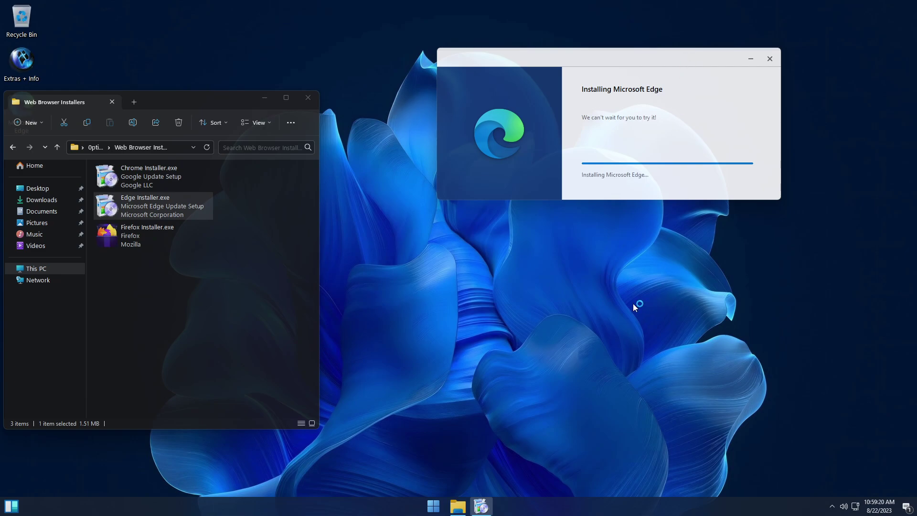
Close the Web Browser Installers folder and move the Edge setup window to the middle of the desktop
left_click(233, 96)
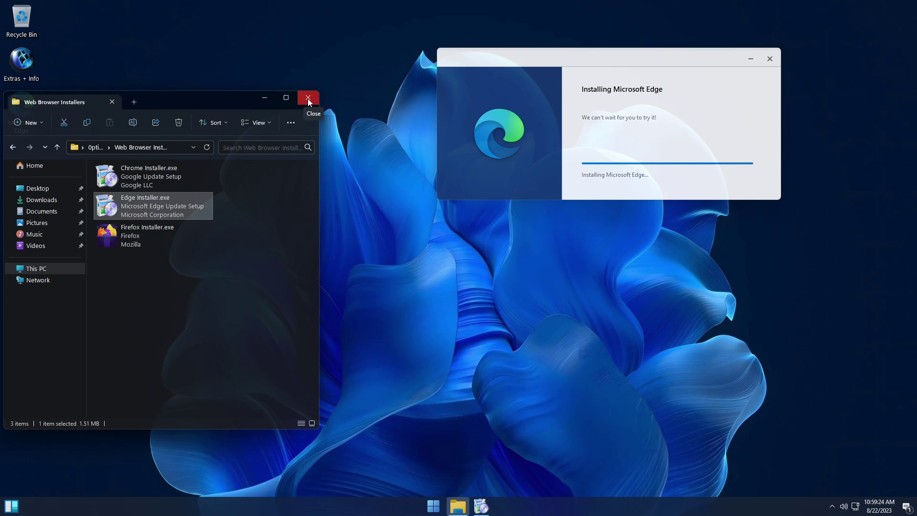
left_click(308, 98)
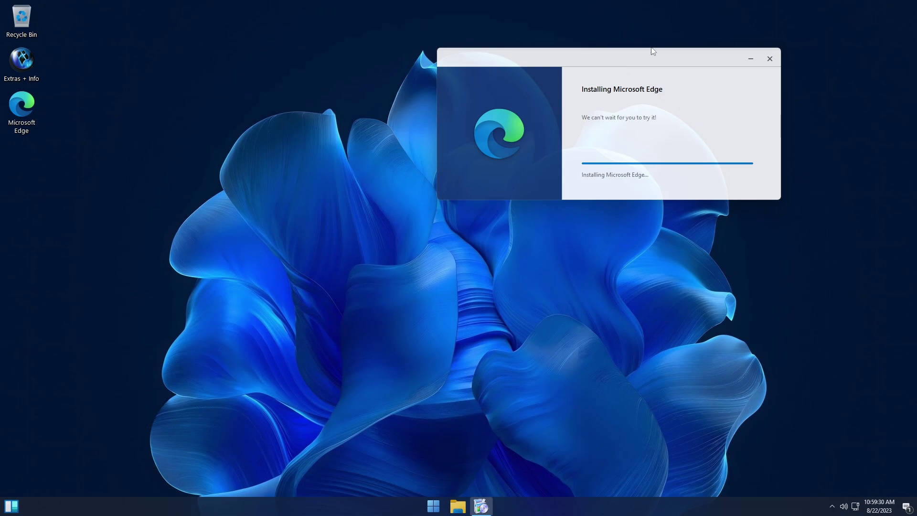
left_click_drag(657, 56, 498, 182)
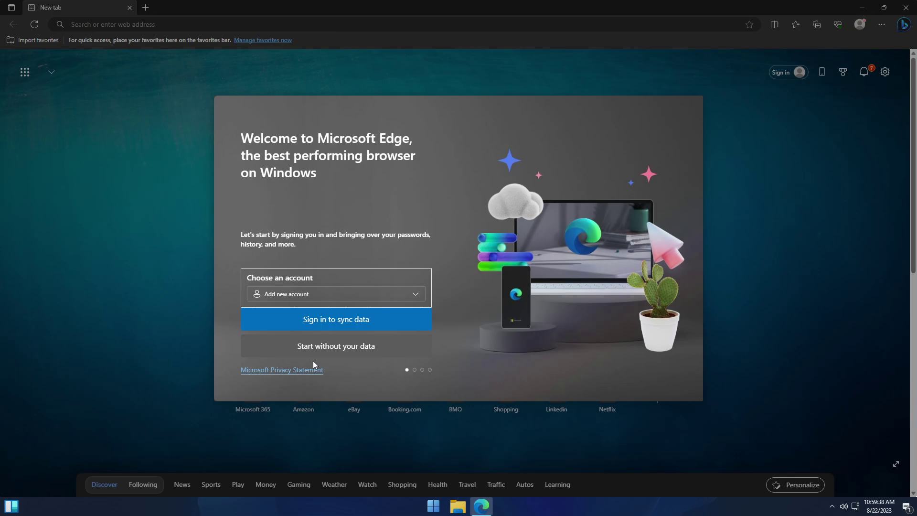
Finish Microsoft Edge's first-run setup without signing in, turning off "Make your Microsoft experience more useful to you"
left_click(337, 354)
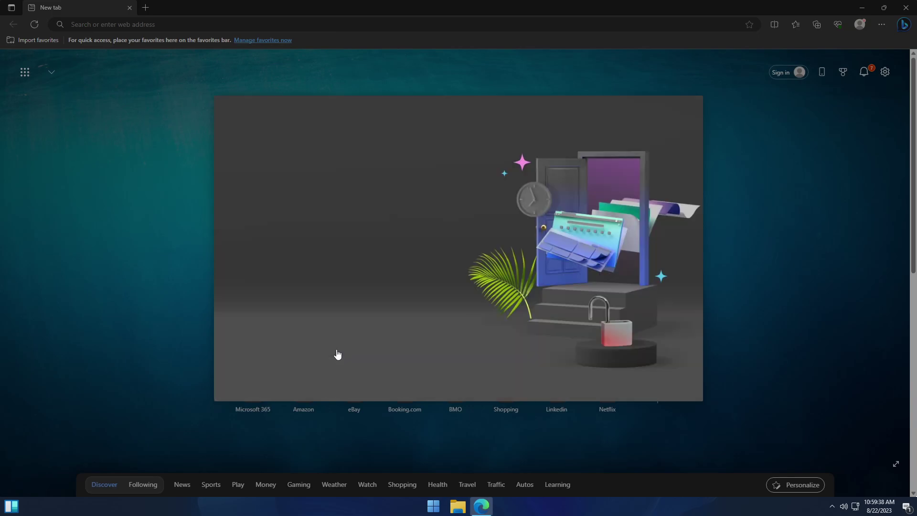
left_click(354, 348)
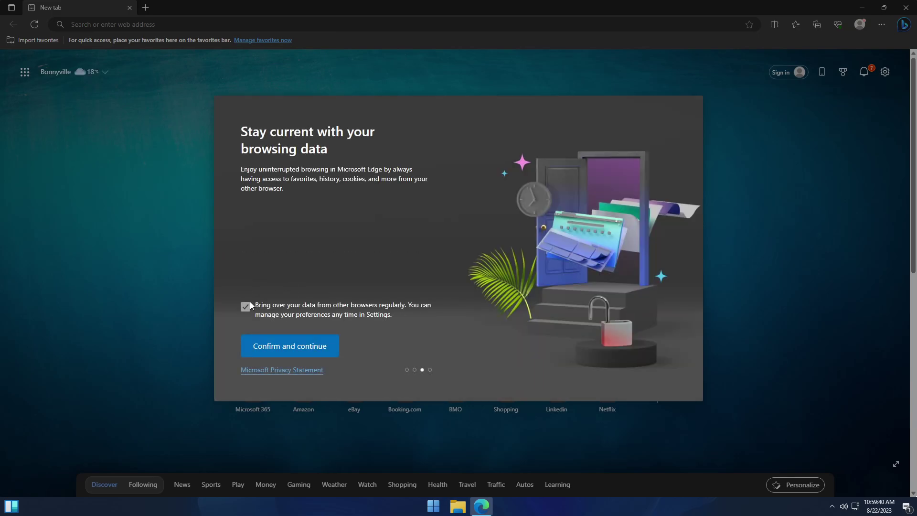
left_click(307, 351)
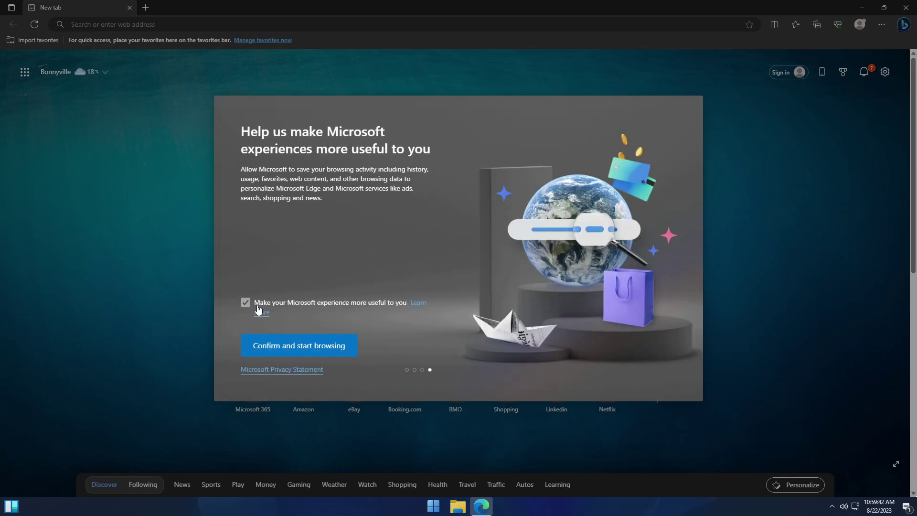
left_click(246, 303)
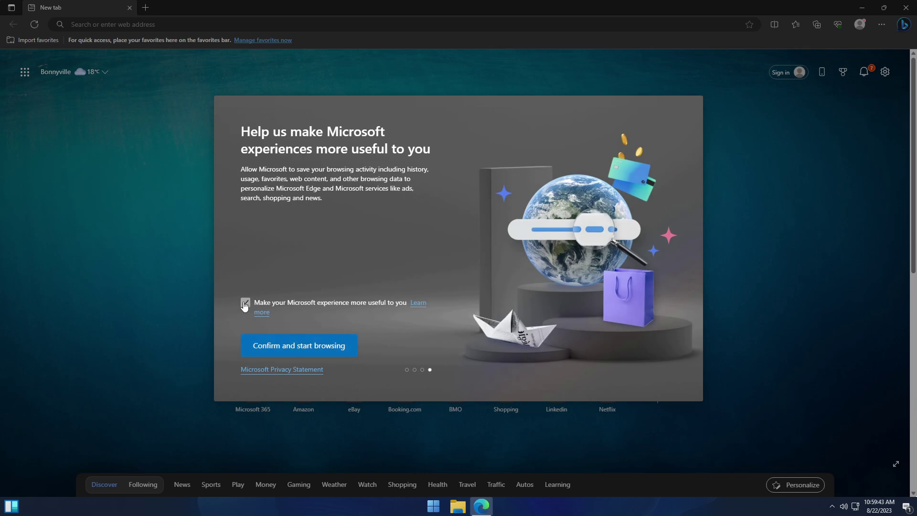
left_click(289, 354)
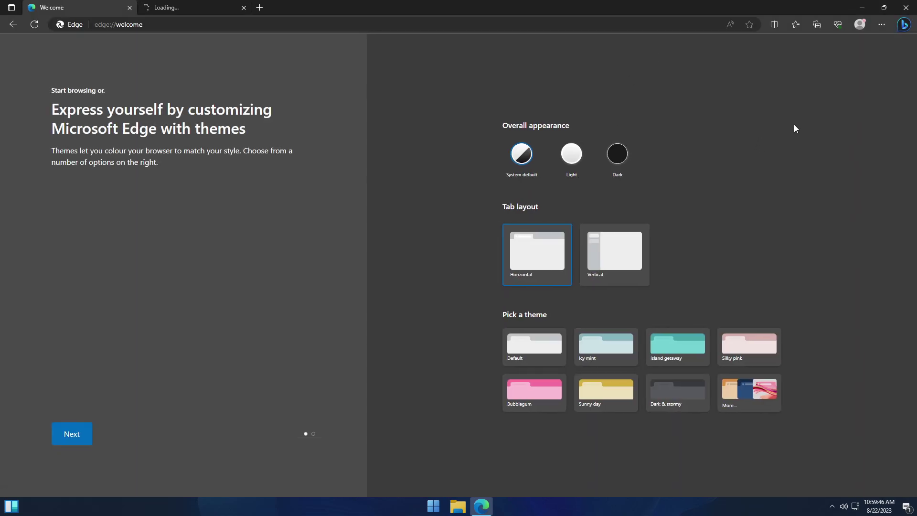
Restore the Edge window from full screen, make it wider and shorter, and move it higher on the desktop
left_click(883, 8)
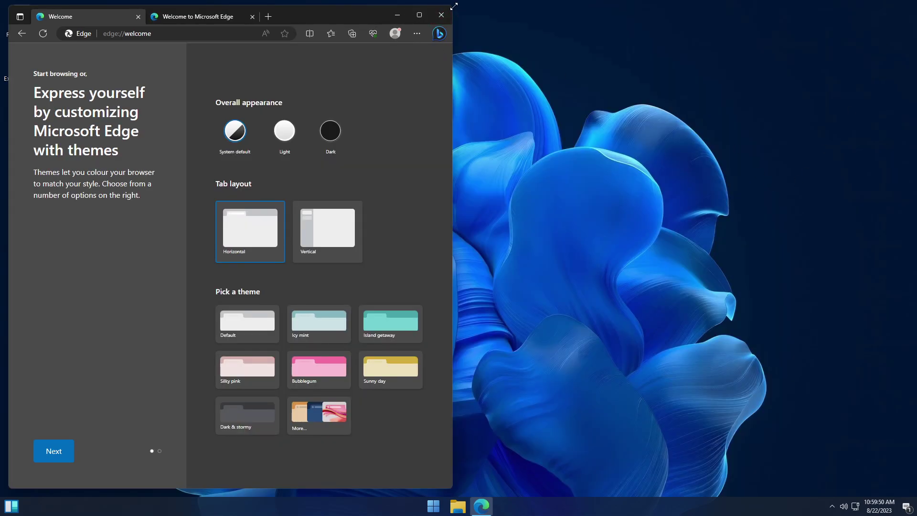
left_click_drag(453, 6, 731, 106)
left_click_drag(551, 110, 633, 37)
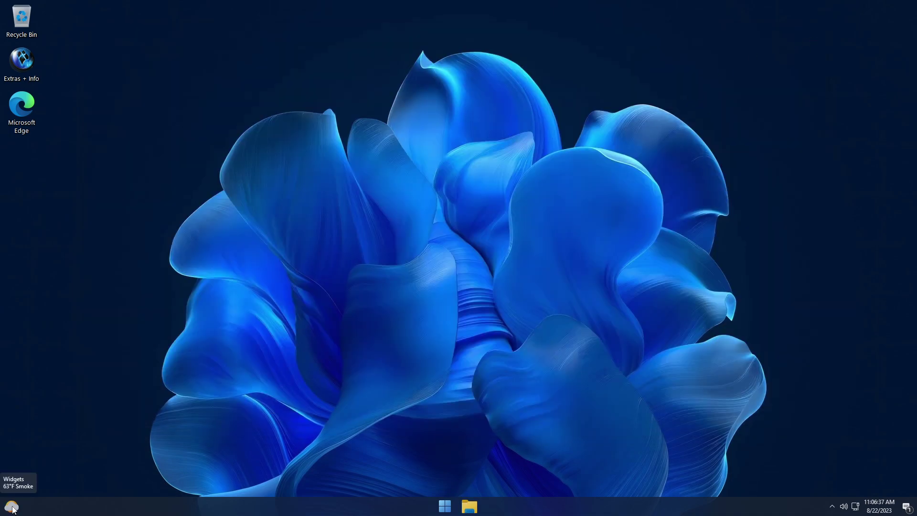
Open the Widgets board, view the full Seattle weather forecast and its news in Edge, and close the browser
left_click(13, 509)
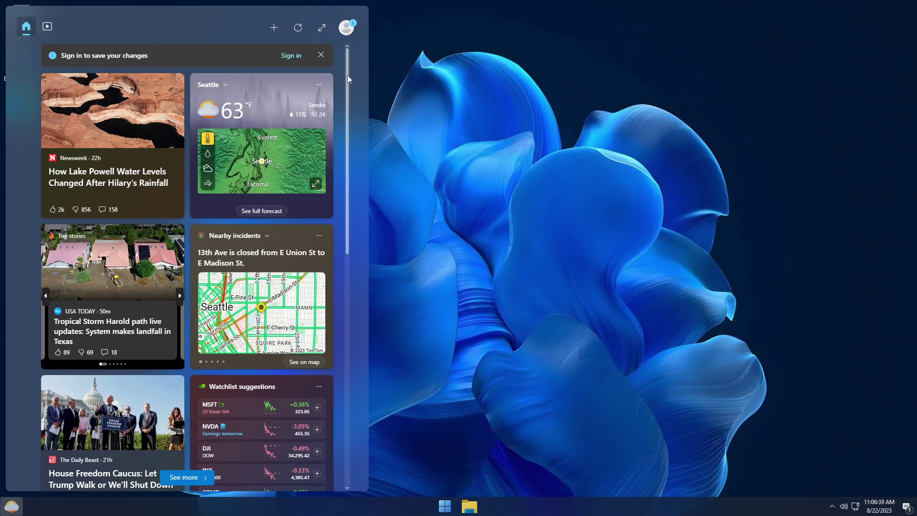
mouse_move(347, 75)
left_mouse_down()
mouse_move(364, 390)
mouse_move(366, 221)
mouse_move(342, 66)
left_mouse_up()
left_click(274, 100)
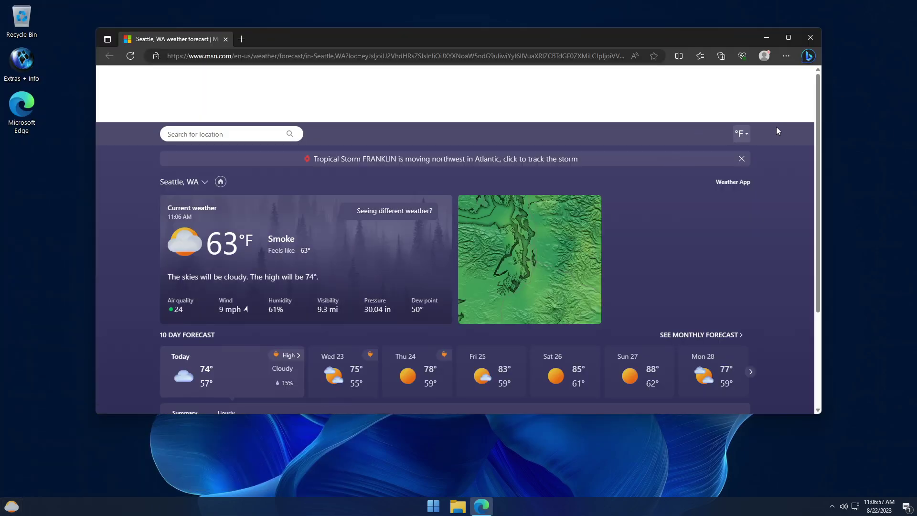
left_click_drag(818, 91, 836, 195)
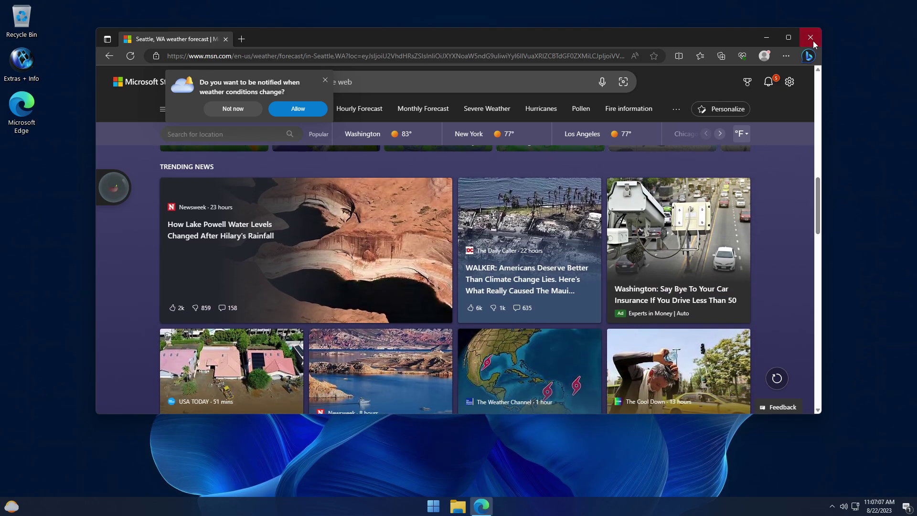
left_click(811, 39)
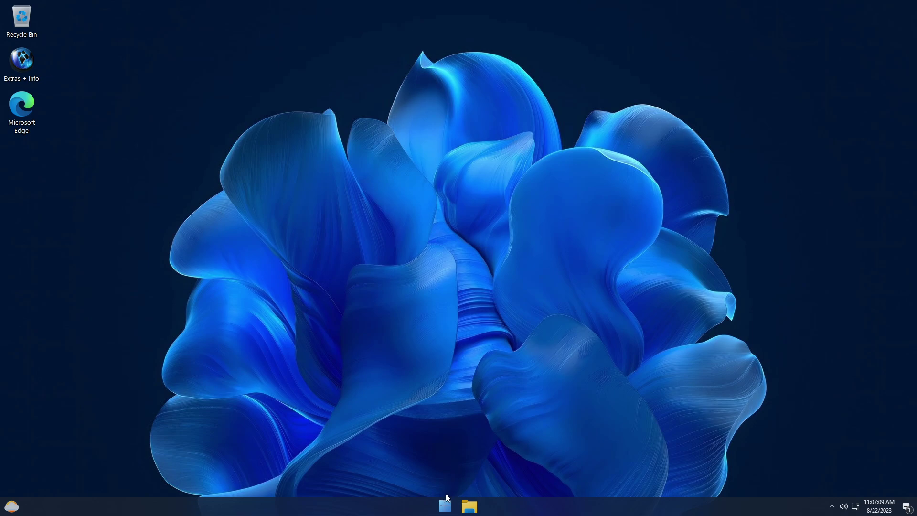
Show the search icon on the taskbar
right_click(411, 507)
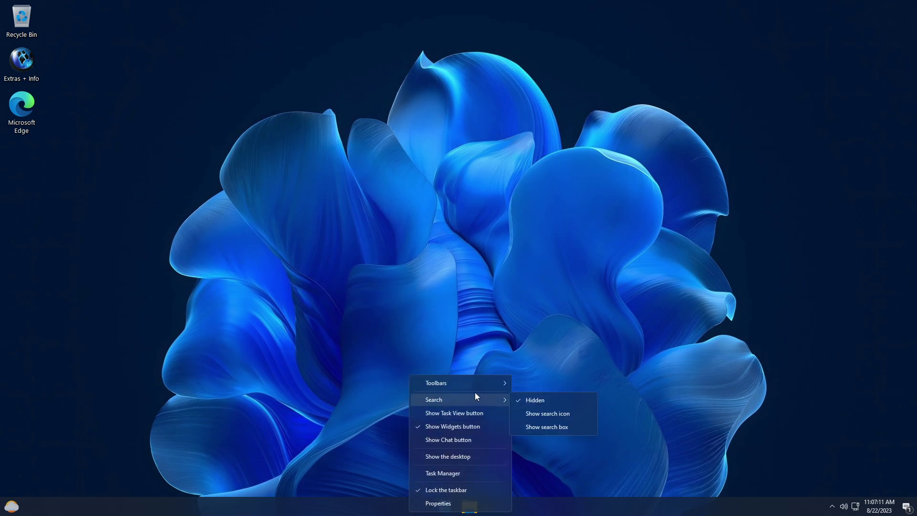
mouse_move(499, 399)
left_click(543, 415)
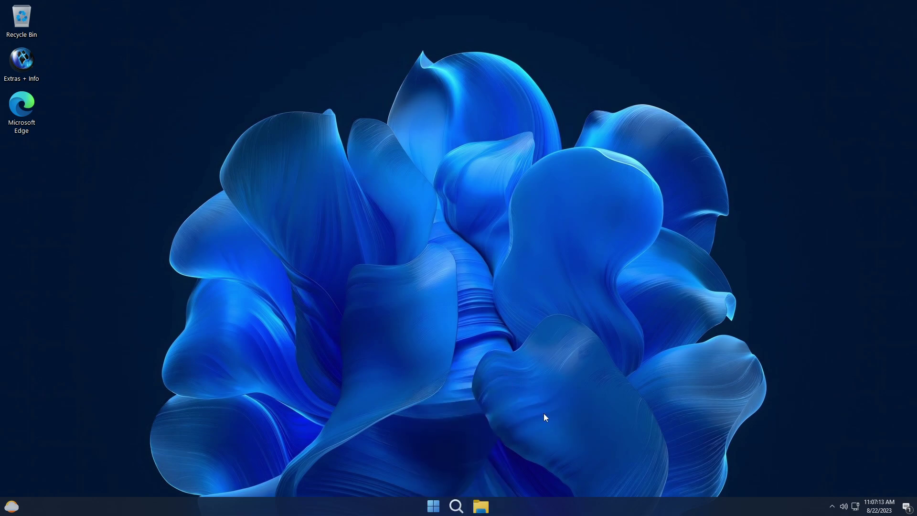
Open the taskbar search panel and look through its daily highlights, trending news and games
left_click(456, 507)
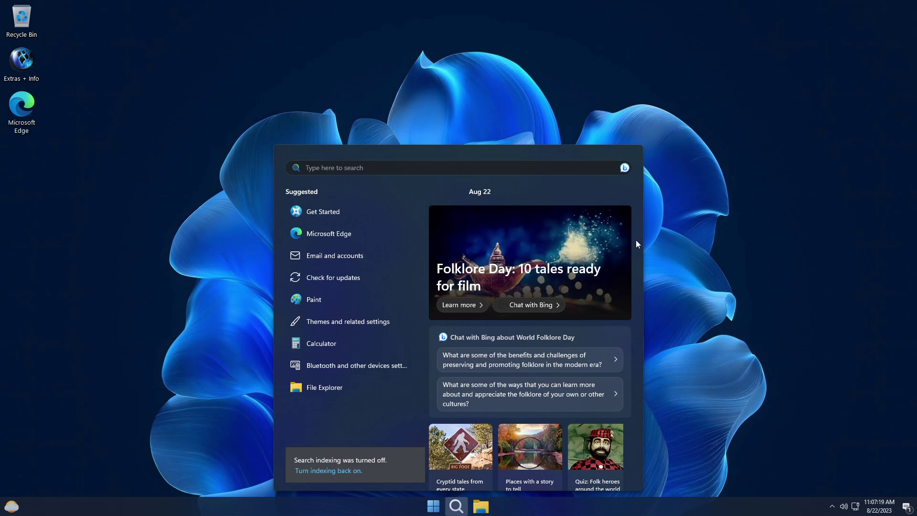
scroll(636, 243, "down", 1)
scroll(634, 333, "down", 6)
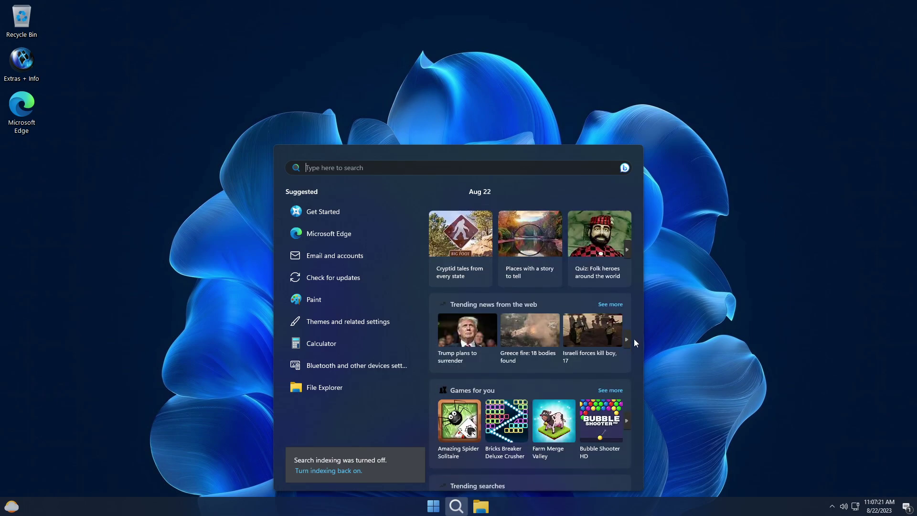
scroll(631, 380, "down", 2)
scroll(604, 403, "up", 9)
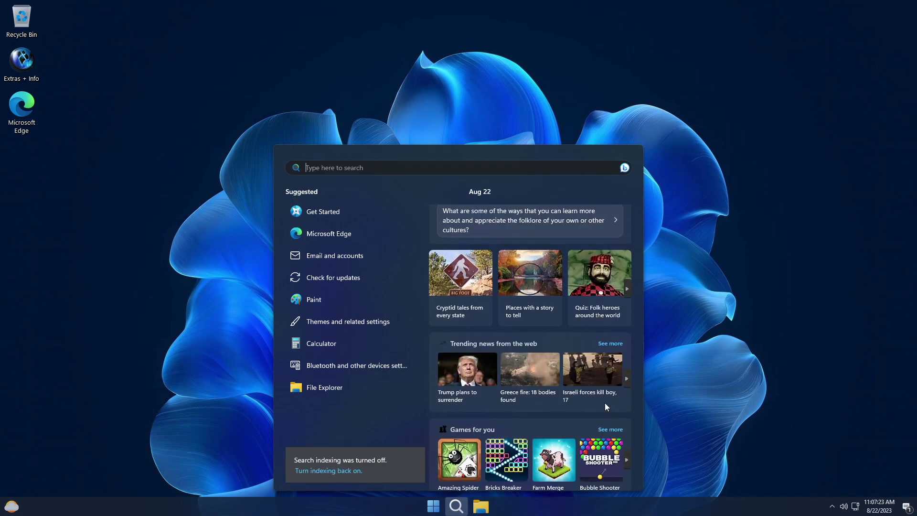
Open the Folklore Day highlight, skim the article on overlooked folk tales in Edge, and close the browser
left_click(556, 250)
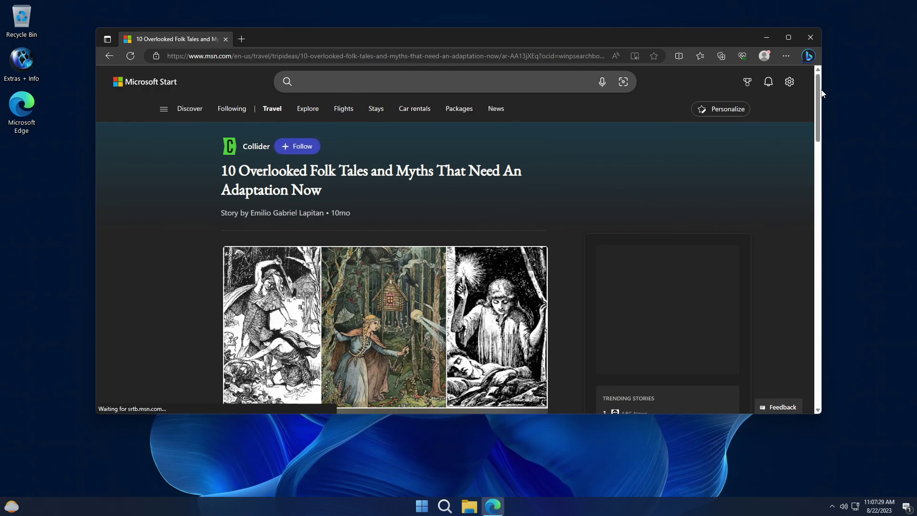
scroll(818, 102, "down", 1)
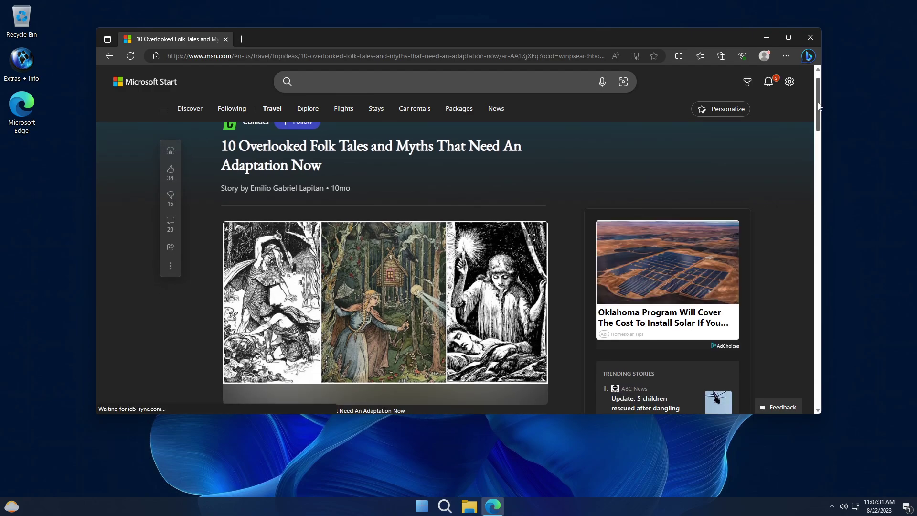
scroll(820, 107, "down", 3)
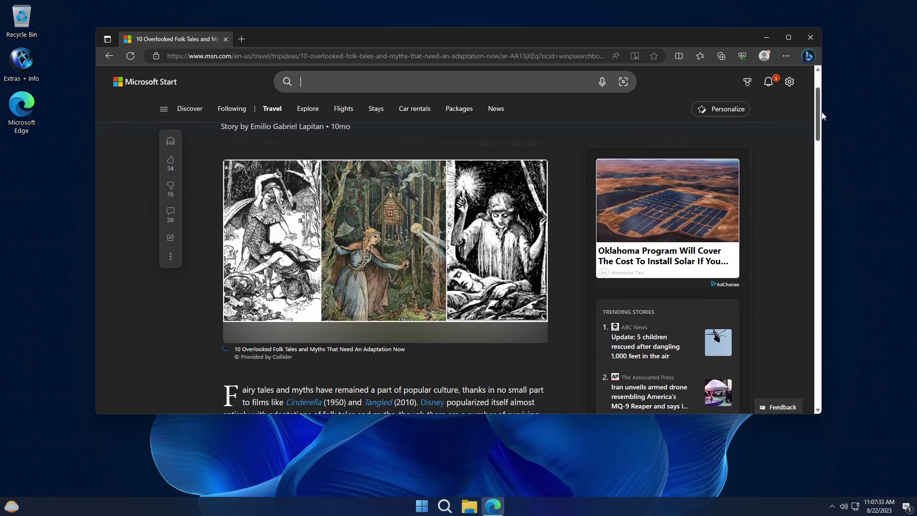
scroll(819, 98, "up", 3)
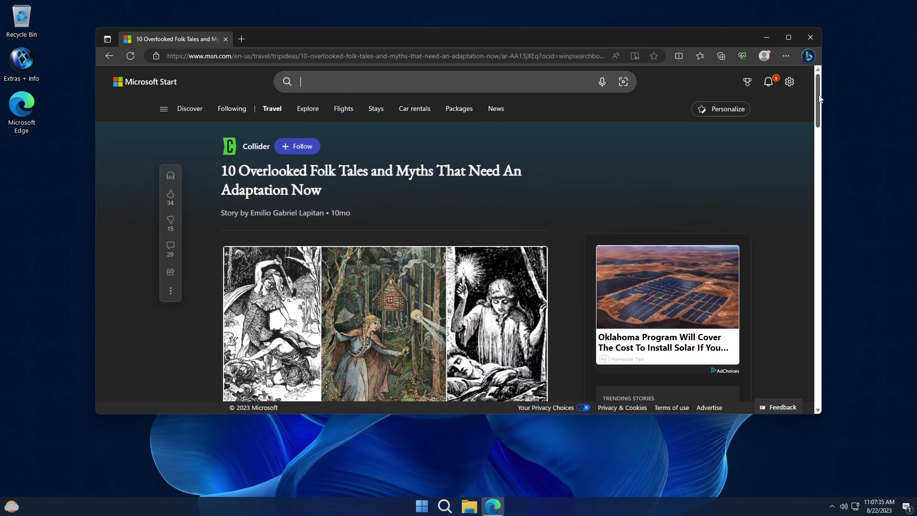
left_click(804, 41)
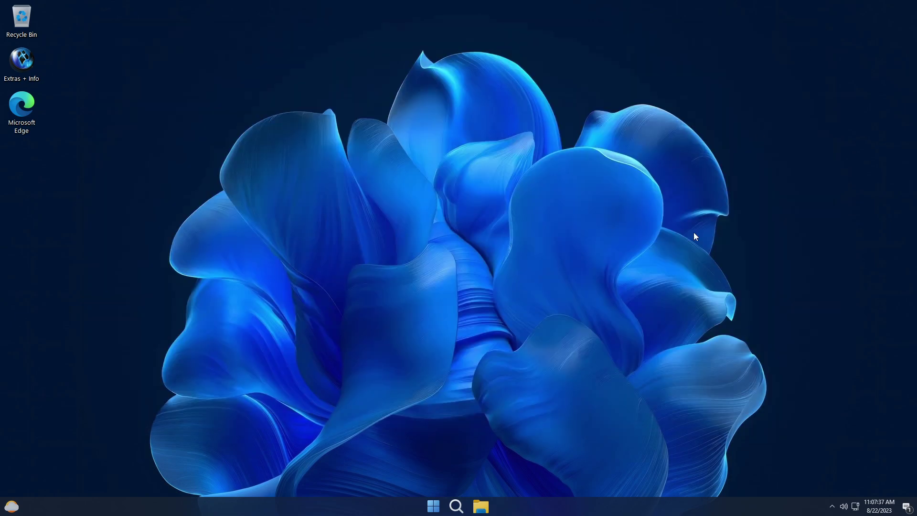
Switch the taskbar search from an icon to a full search box
right_click(401, 507)
mouse_move(468, 388)
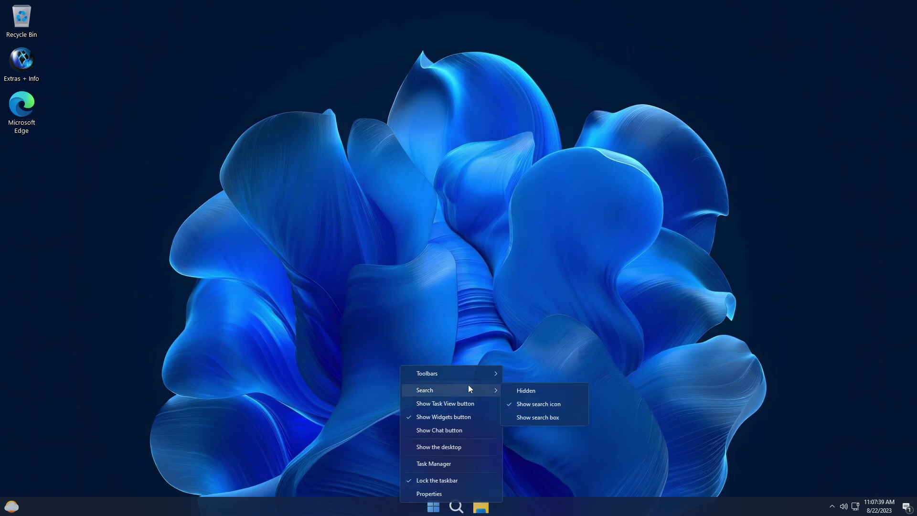
left_click(537, 417)
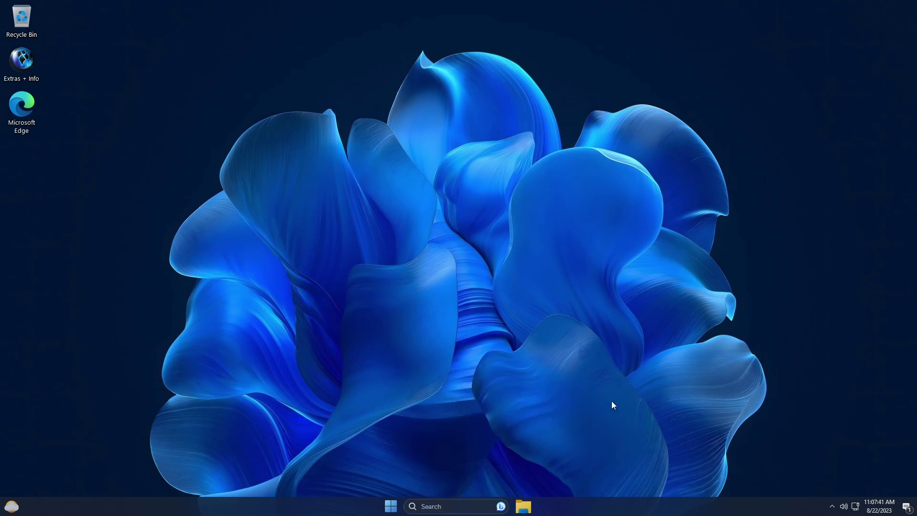
Search the web for "windows xlite" from the taskbar search box and look through the Bing results
left_click(459, 506)
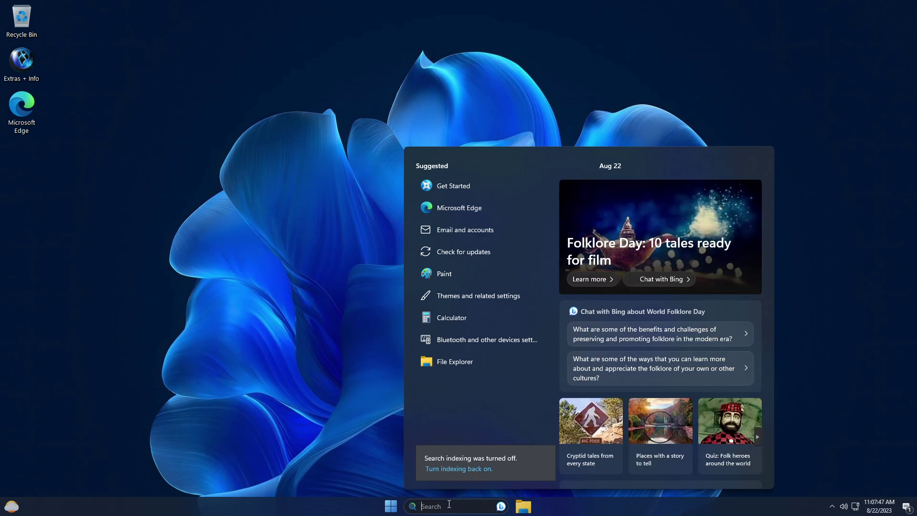
type("windows xlite")
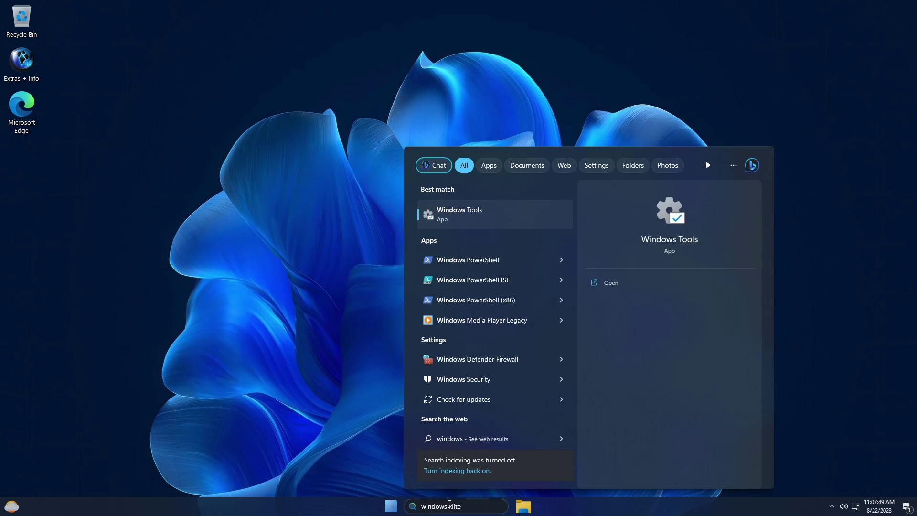
key("Return")
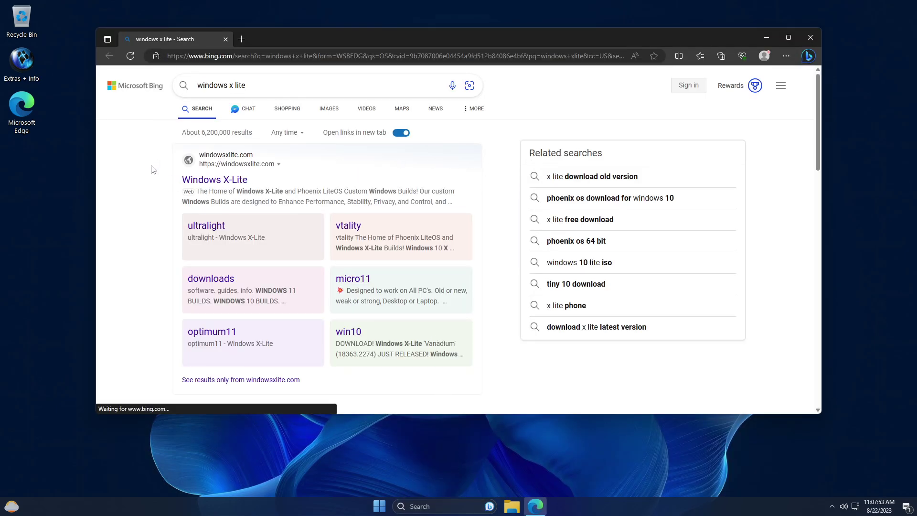
scroll(500, 173, "down", 1)
scroll(500, 173, "down", 4)
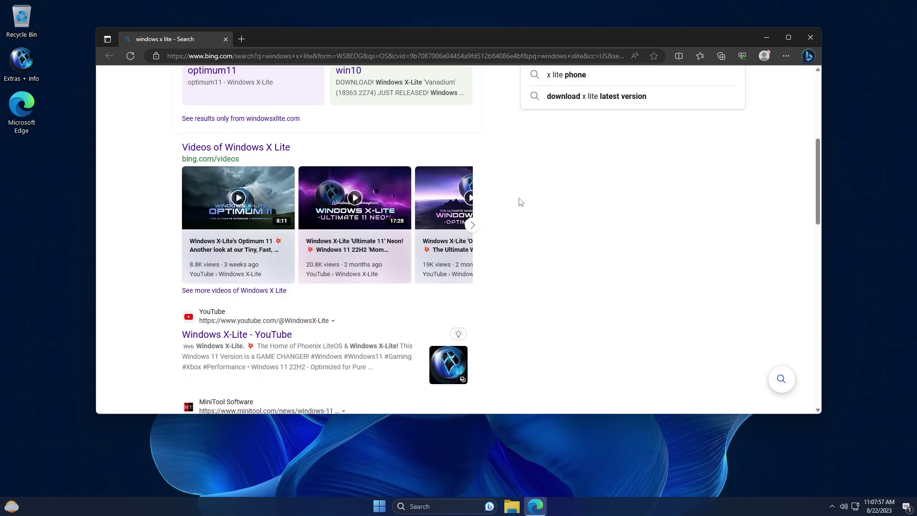
Open the Windows X-Lite YouTube channel from the results and browse its home page and video list
left_click(234, 336)
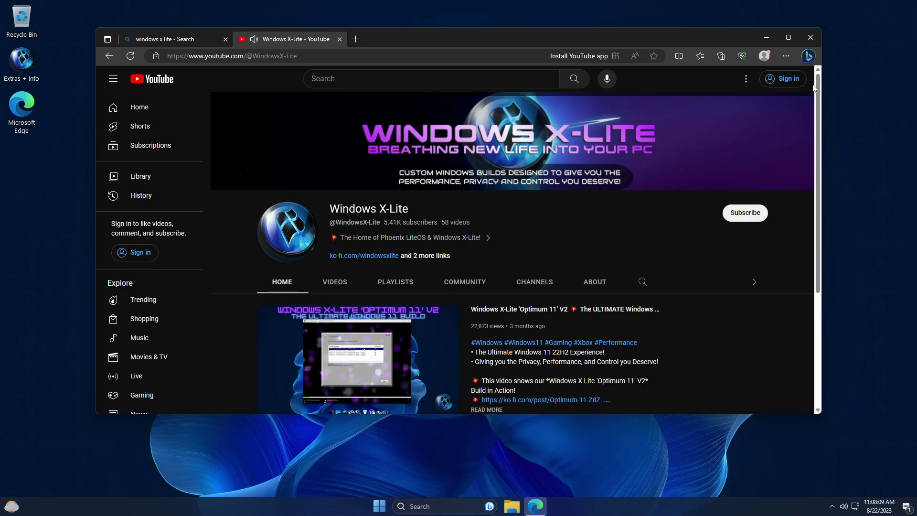
left_click_drag(814, 88, 843, 209)
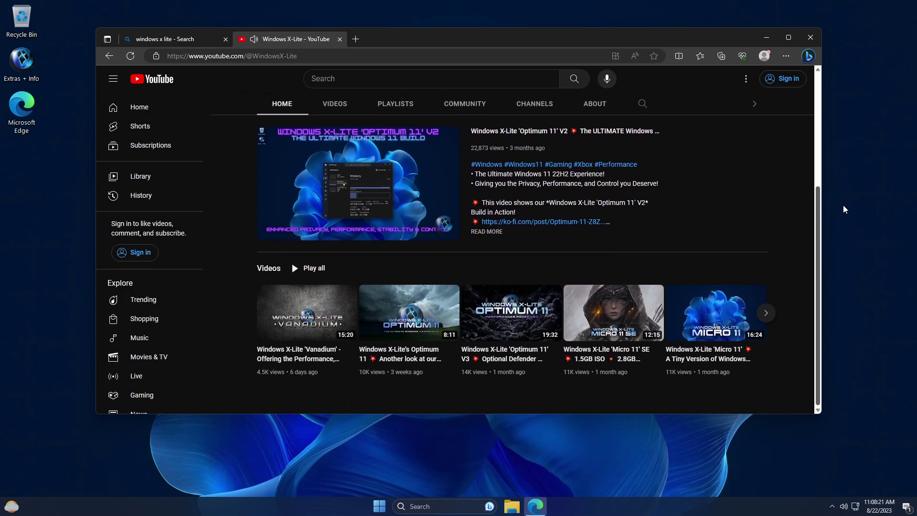
left_click(335, 105)
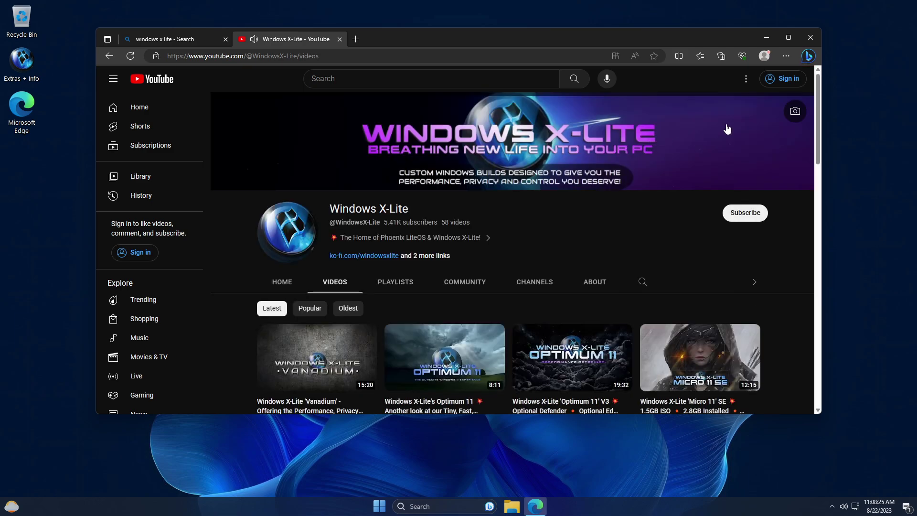
left_click_drag(817, 85, 829, 115)
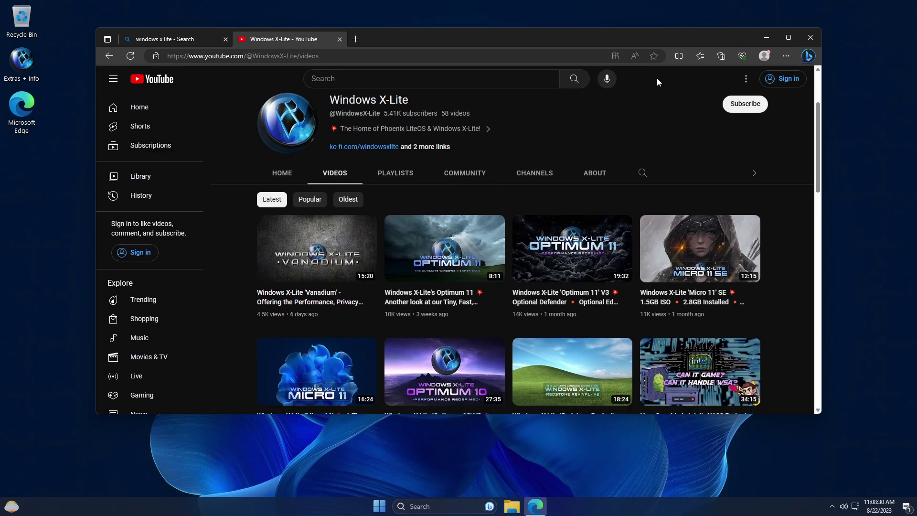
Read the description and links on the channel's About page and close the browser
left_click(597, 176)
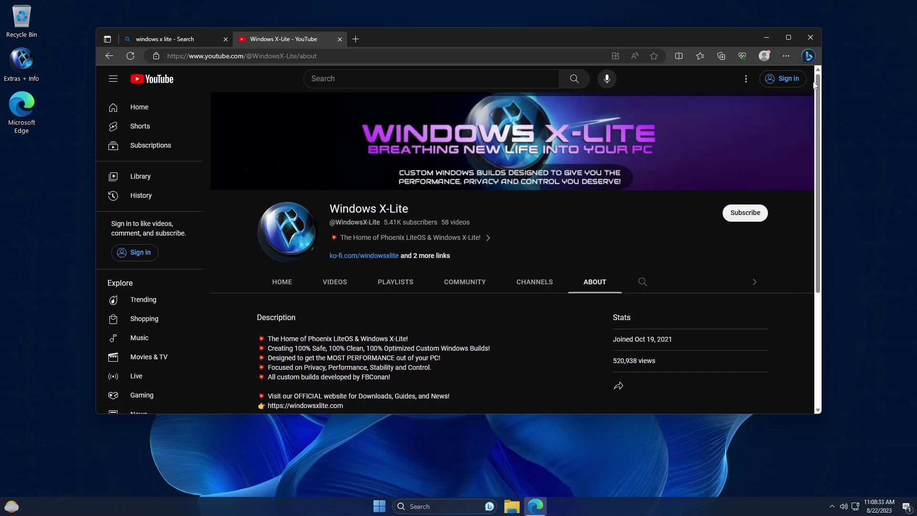
left_click_drag(815, 85, 839, 215)
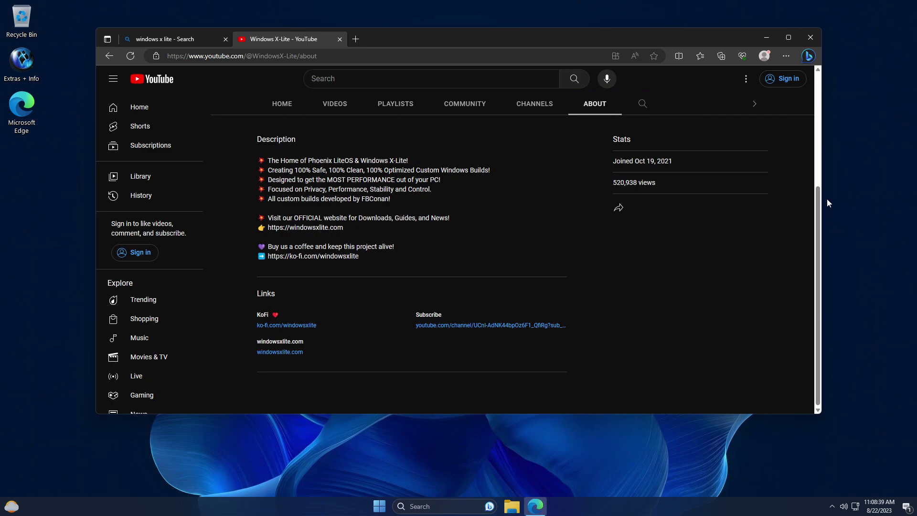
left_click(809, 37)
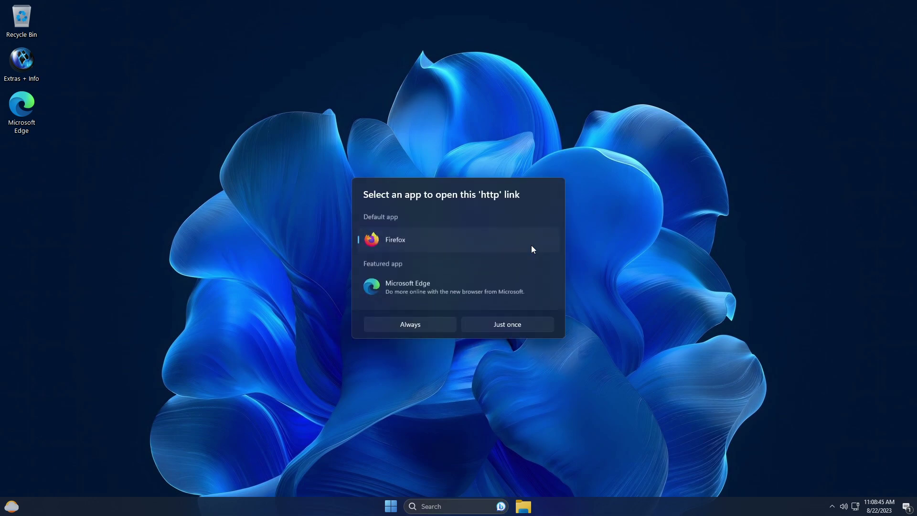
Open the Bing chat link with Microsoft Edge just once, read the chat introduction, and close the browser
left_click(408, 290)
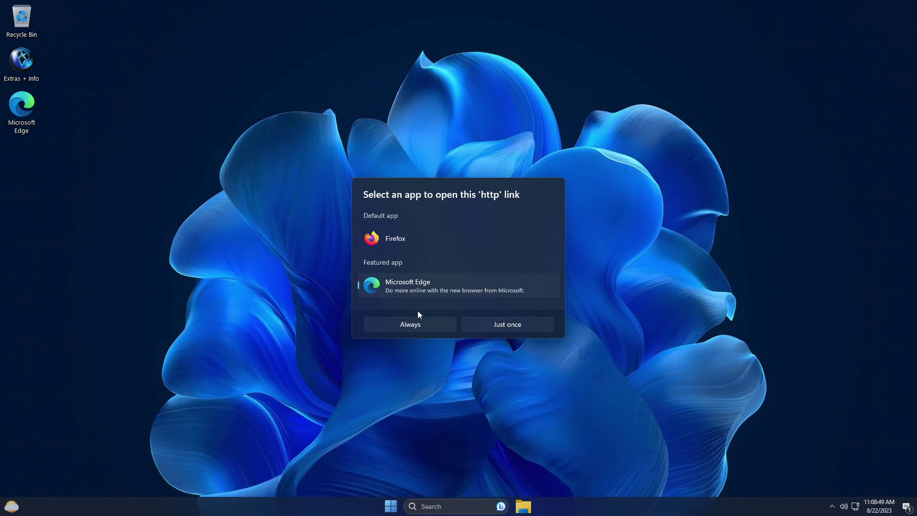
left_click(478, 324)
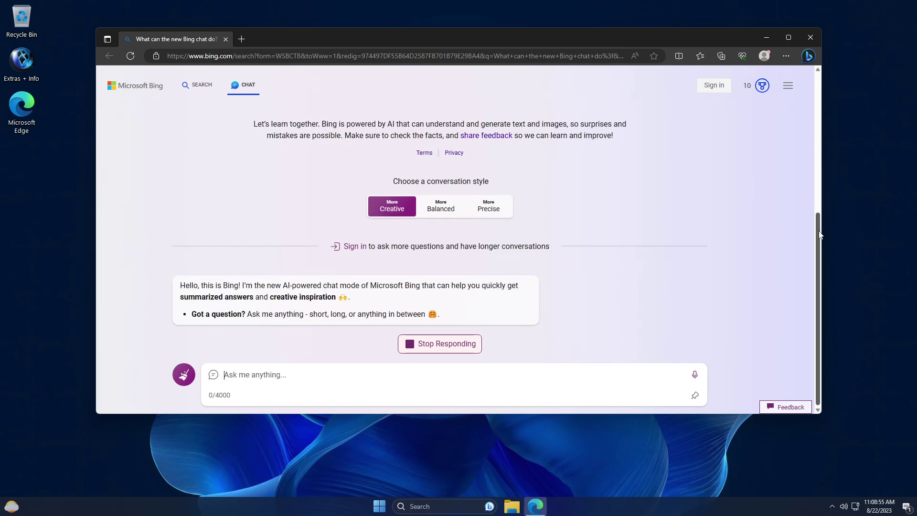
left_click_drag(821, 199, 820, 251)
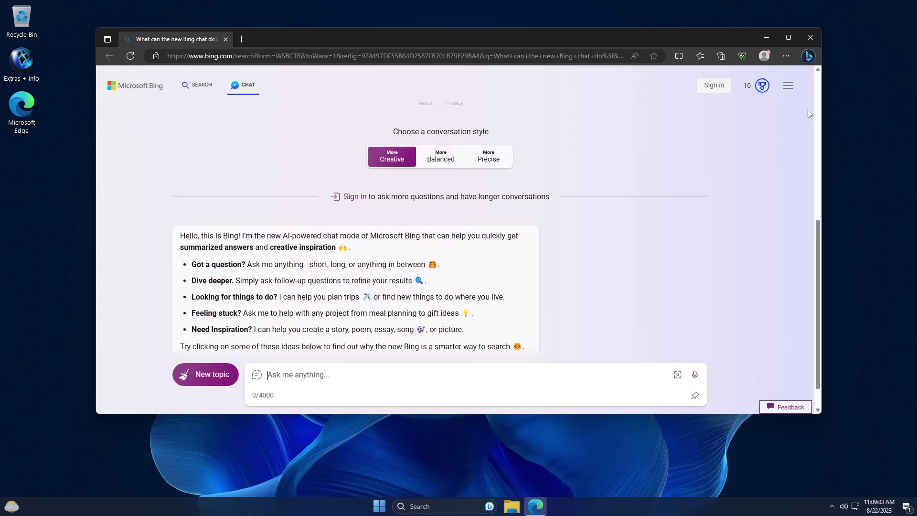
left_click(810, 37)
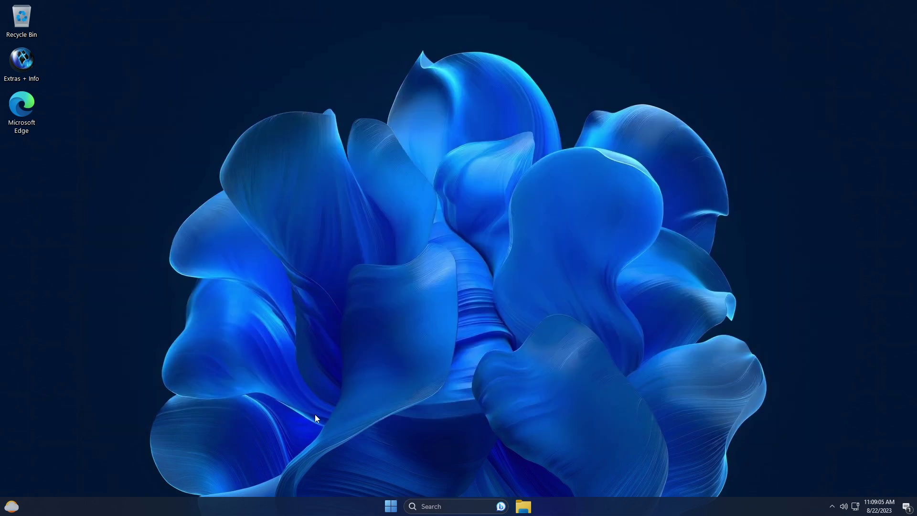
Open All Control Panel Items in icon view, widen the window, and move it to the middle of the desktop
right_click(249, 160)
mouse_move(273, 227)
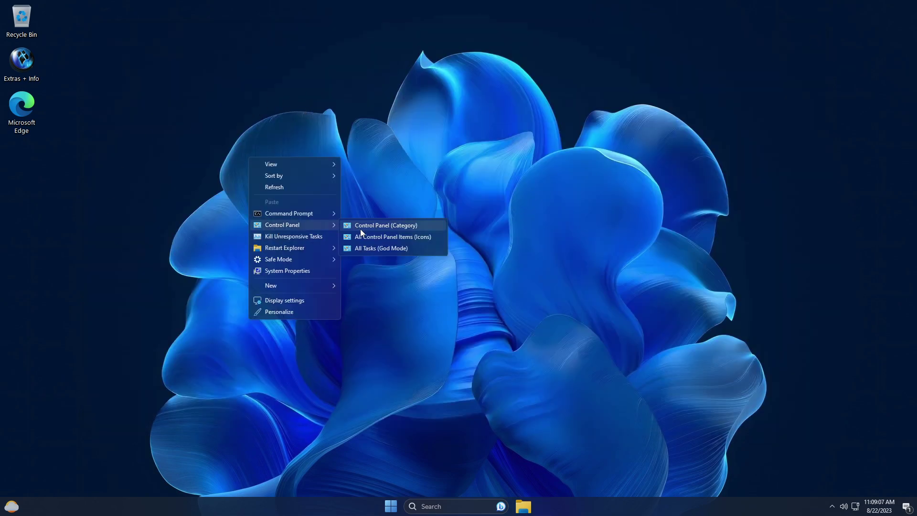
left_click(388, 239)
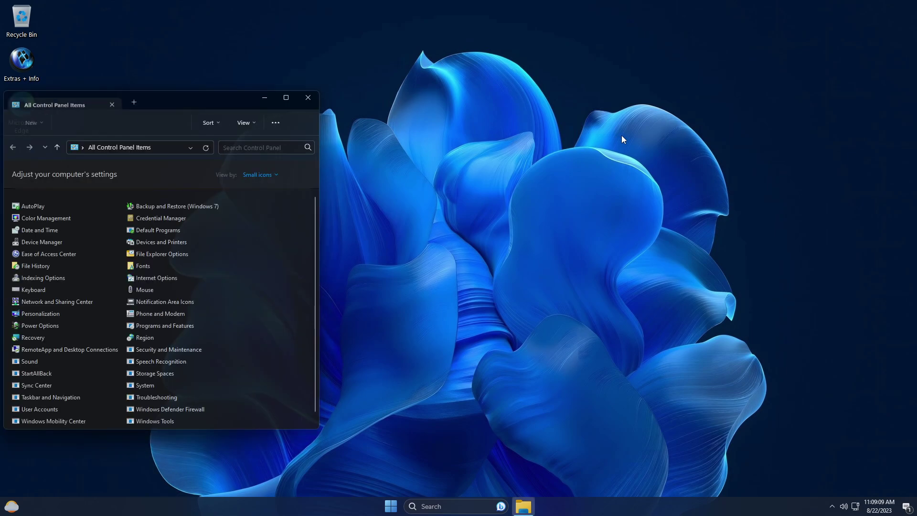
left_click_drag(321, 153, 399, 153)
left_click_drag(264, 93, 494, 97)
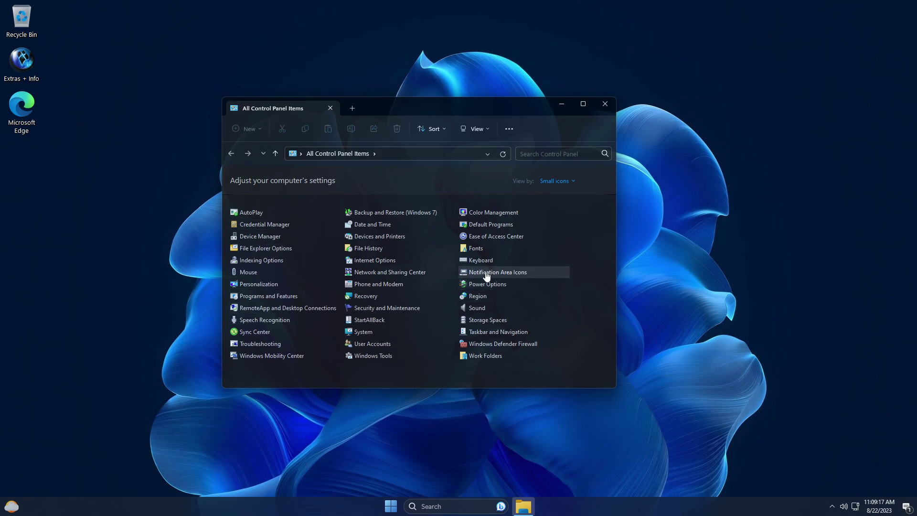
View the installed programs in Programs and Features and close the All Control Panel Items window behind it
left_click(296, 288)
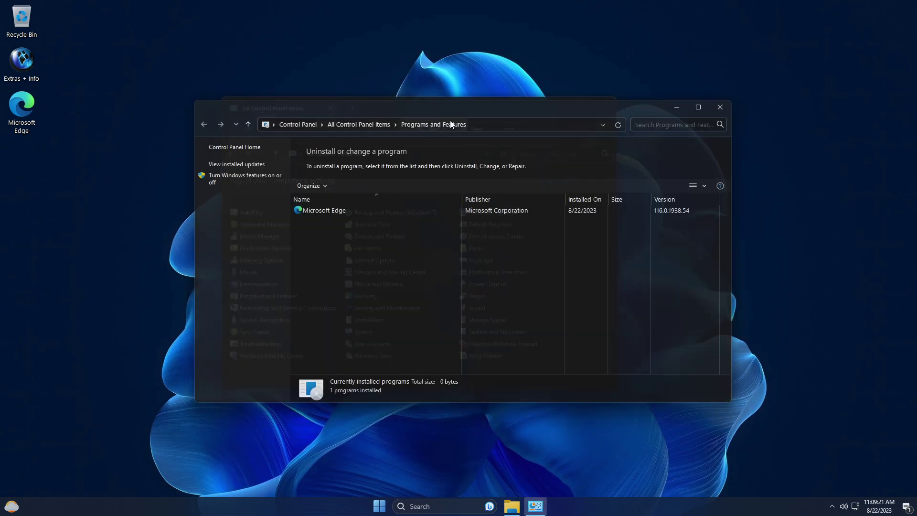
left_click_drag(450, 106, 436, 137)
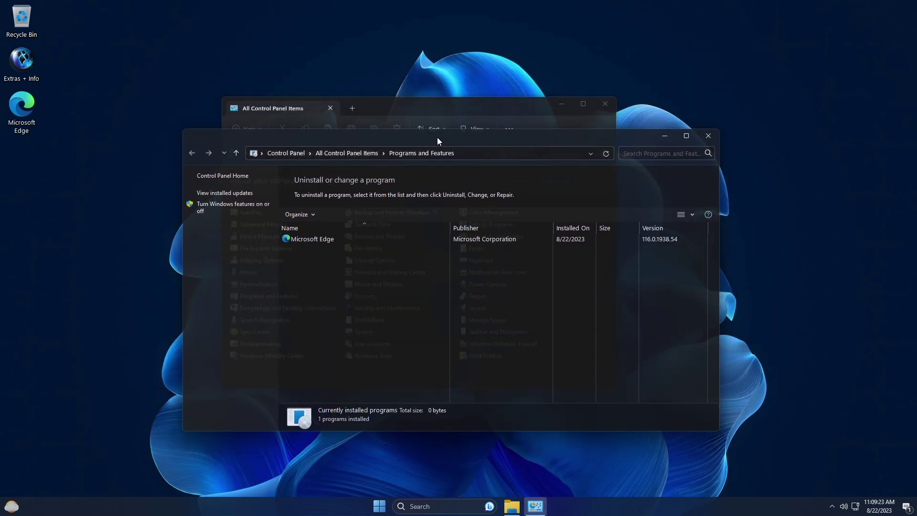
left_click(603, 105)
left_click_drag(542, 143, 535, 84)
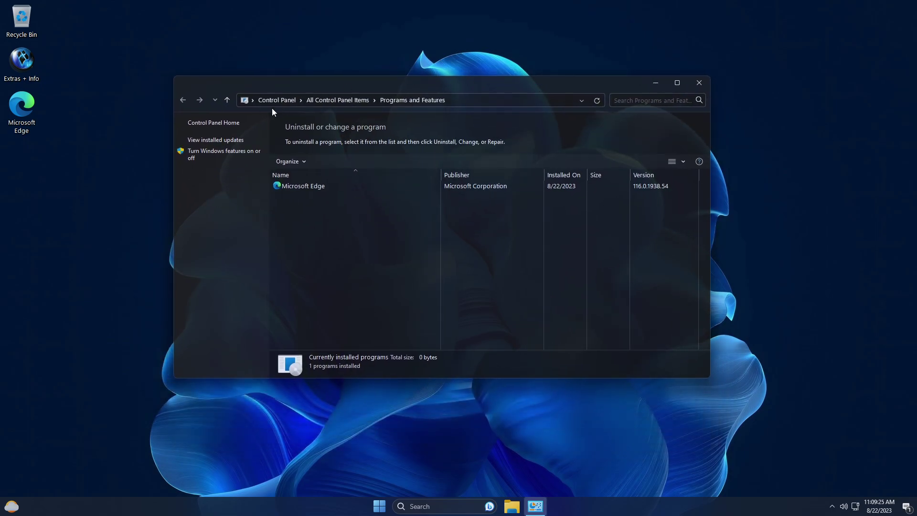
Open the list for turning Windows features on or off, close Programs and Features, look through the list, and cancel without changes
left_click(222, 154)
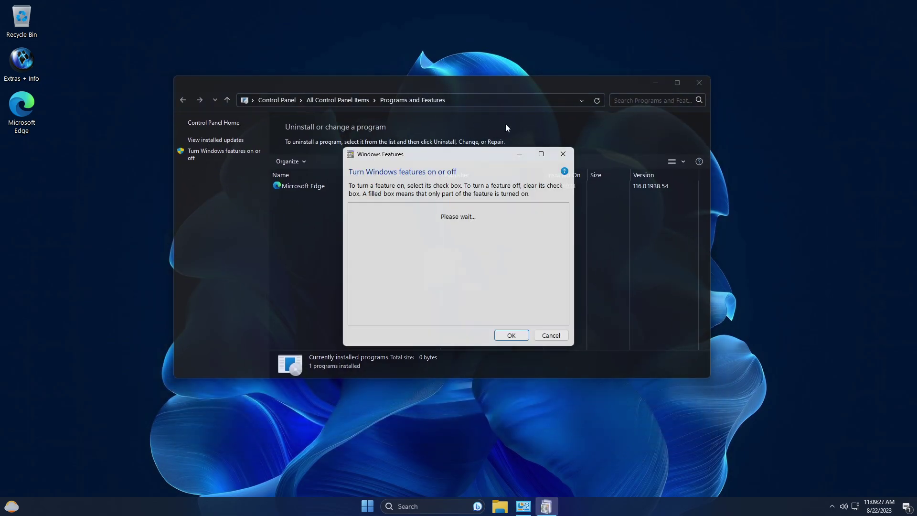
left_click(700, 84)
left_click_drag(491, 159, 328, 98)
mouse_move(396, 156)
left_mouse_down()
mouse_move(399, 165)
mouse_move(402, 148)
left_mouse_up()
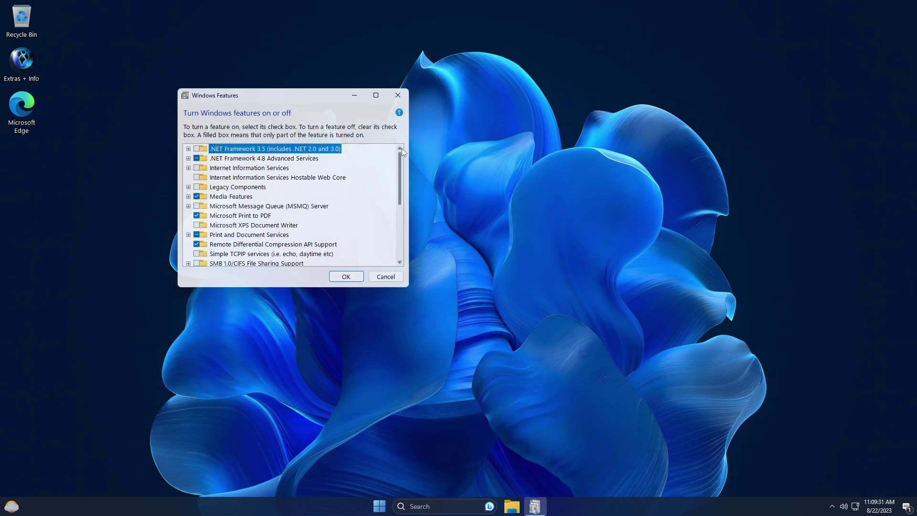
left_click(384, 278)
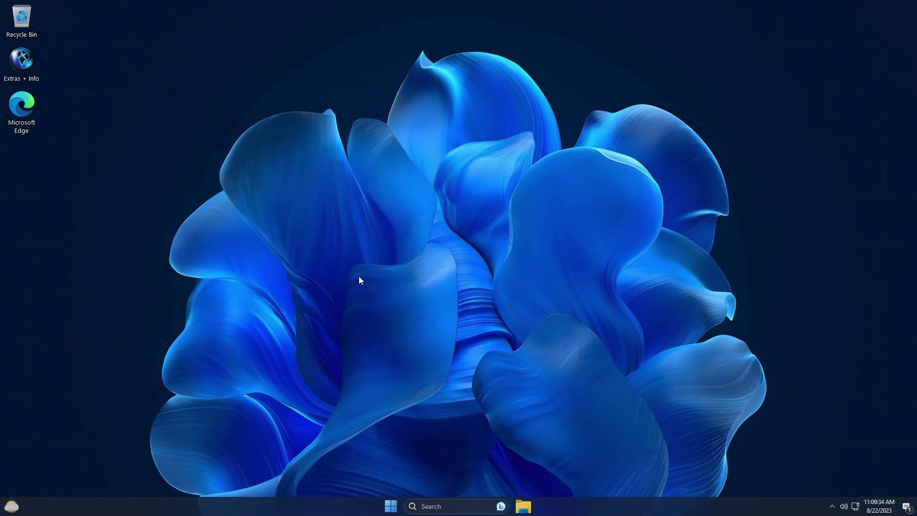
Open Settings, move its window clear of the desktop's center, and go to the Language & region page under Time & language
left_click(390, 505)
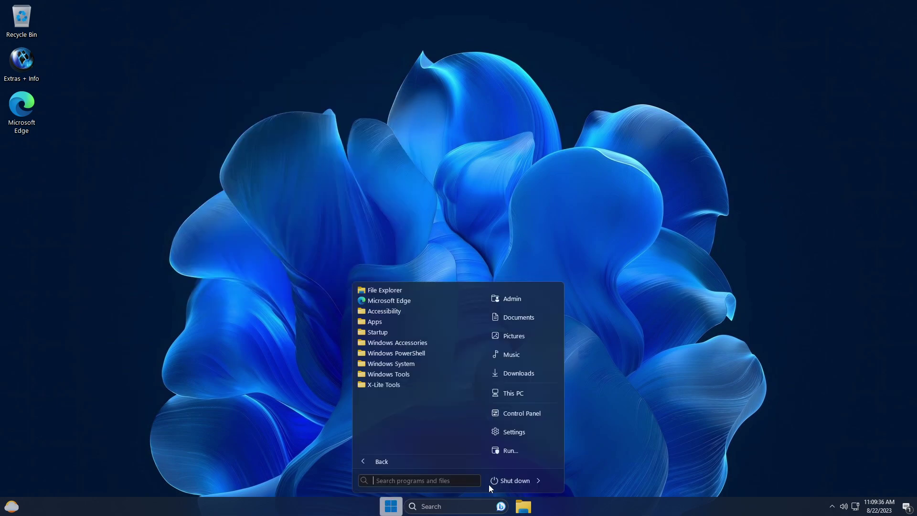
left_click(513, 433)
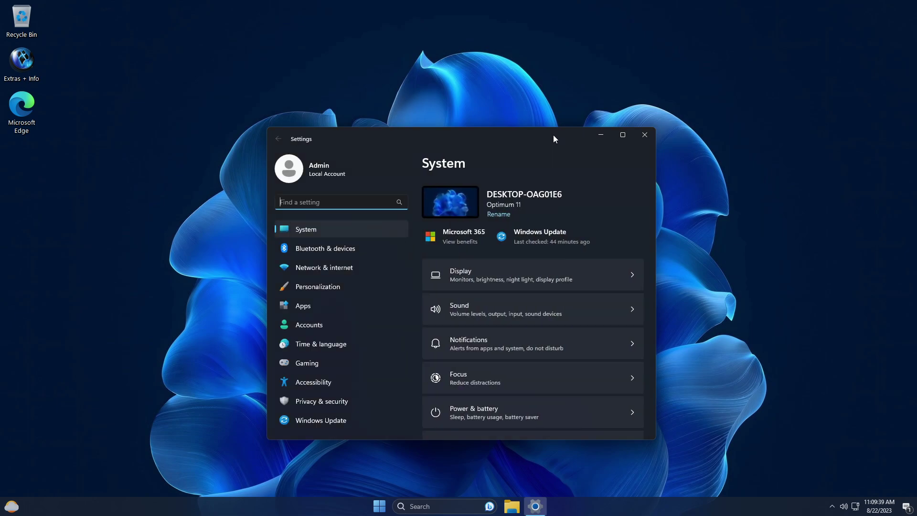
left_click_drag(553, 135, 356, 23)
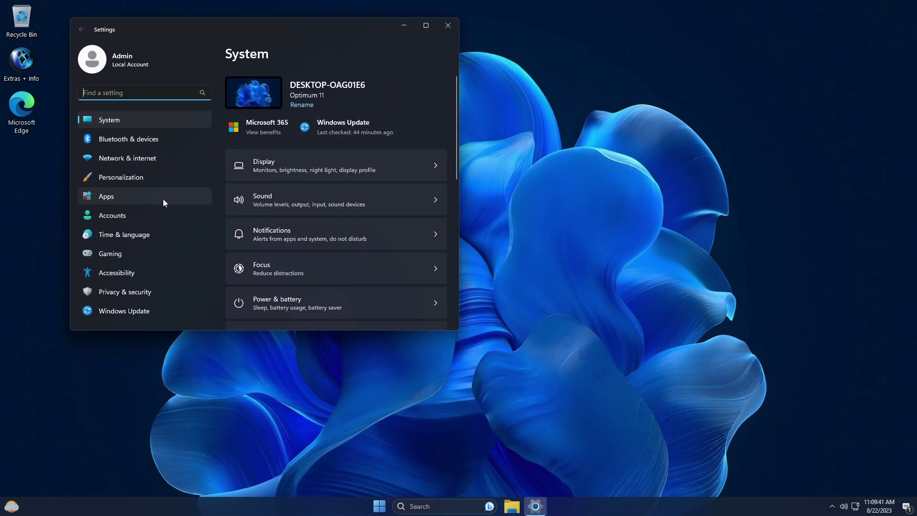
left_click(127, 233)
left_click(353, 199)
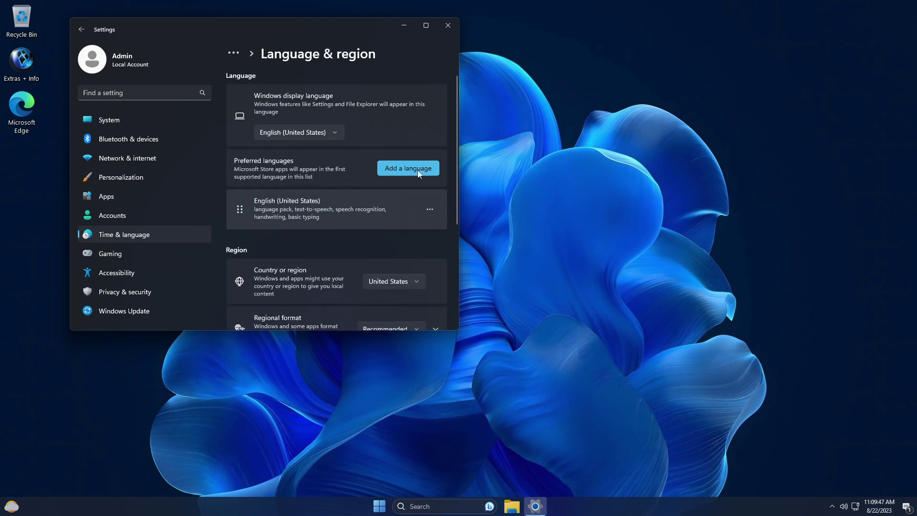
Browse the languages available to install, cancel the language selection, and close Settings
left_click(418, 172)
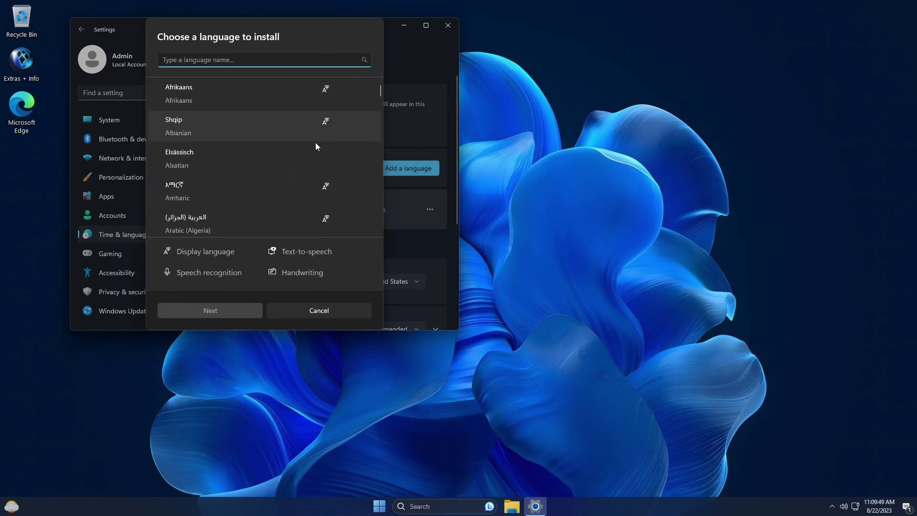
left_click_drag(382, 91, 342, 79)
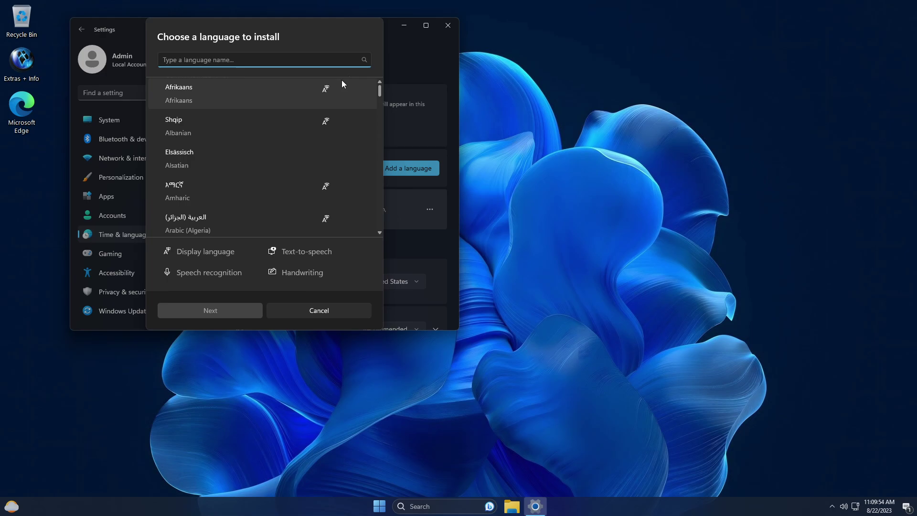
left_click(311, 309)
left_click_drag(339, 28, 522, 105)
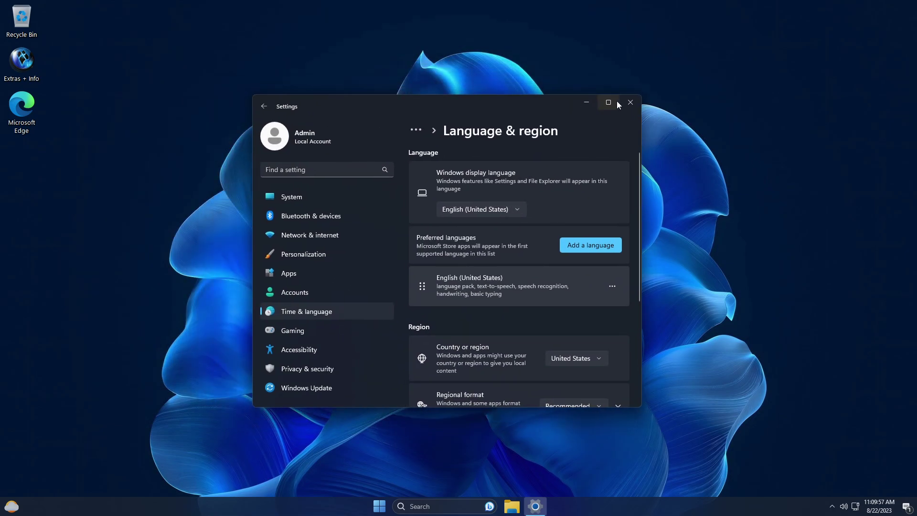
left_click(630, 103)
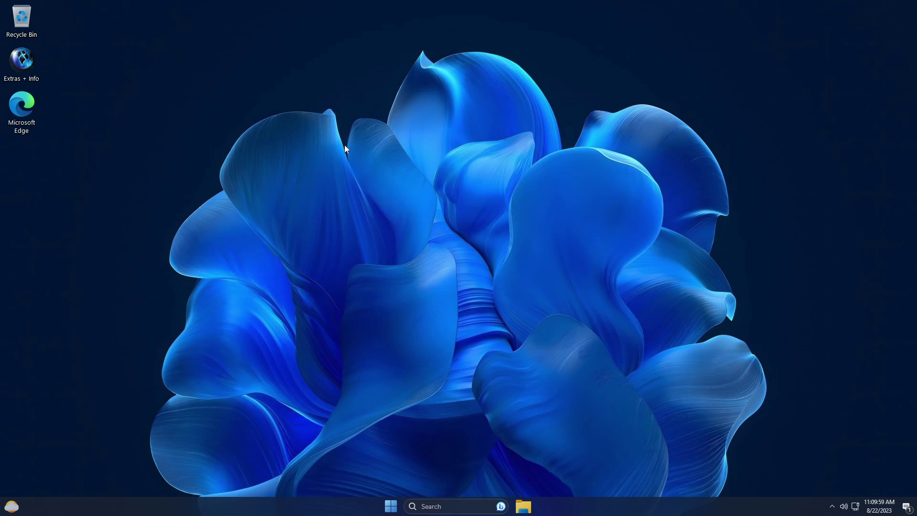